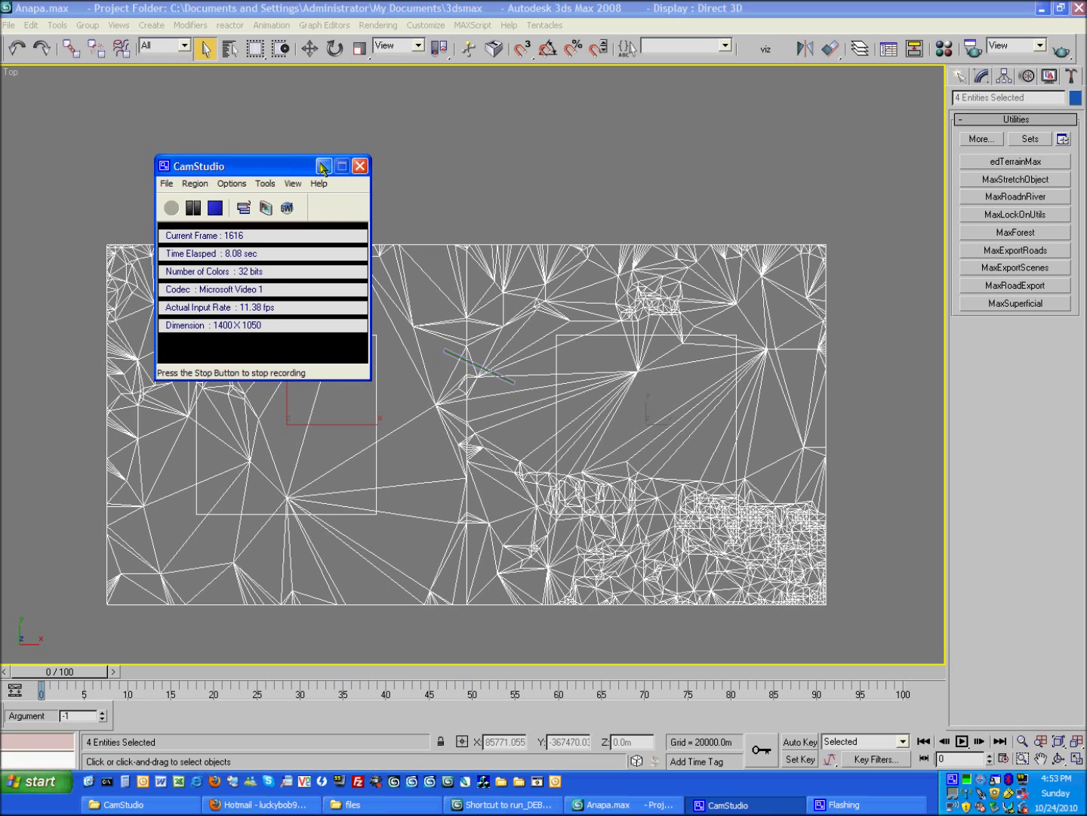
- Select the four terrain pieces and clone them as an independent Copy named 01
click(322, 168)
click(132, 176)
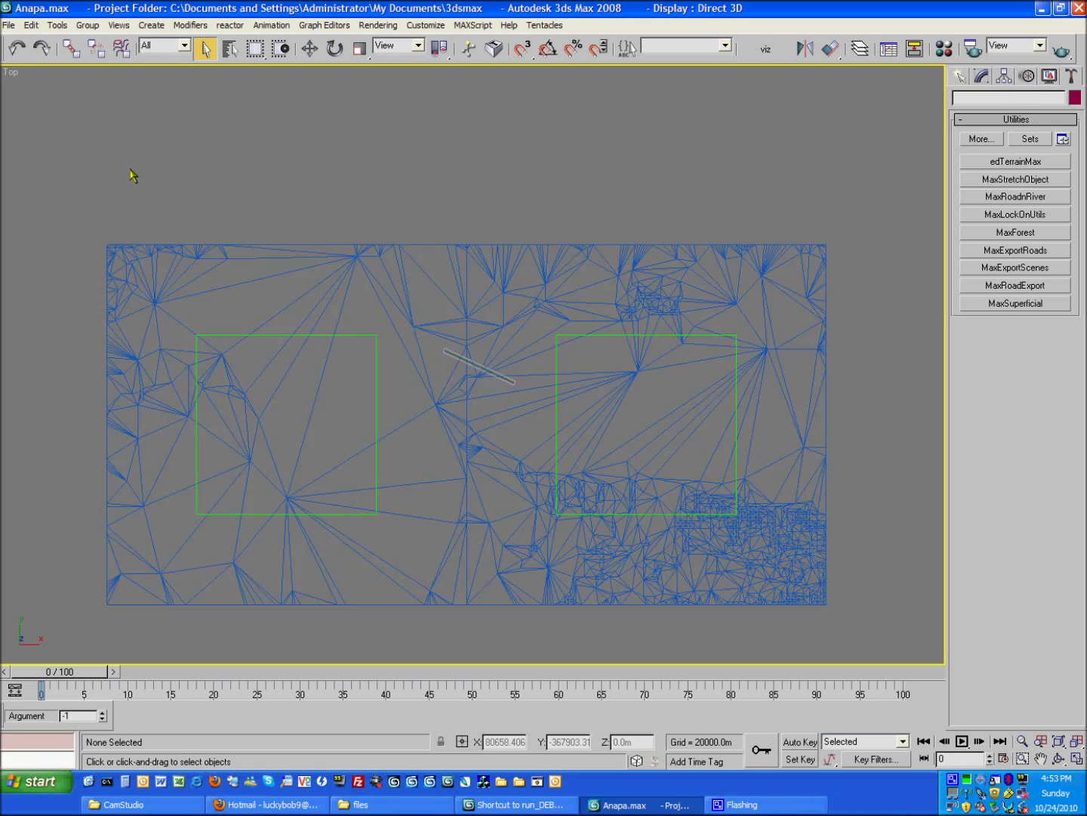
scroll(133, 175, down, 3)
mouse_move(144, 202)
mouse_down()
mouse_move(464, 419)
mouse_move(693, 342)
mouse_move(741, 336)
mouse_move(750, 349)
mouse_up()
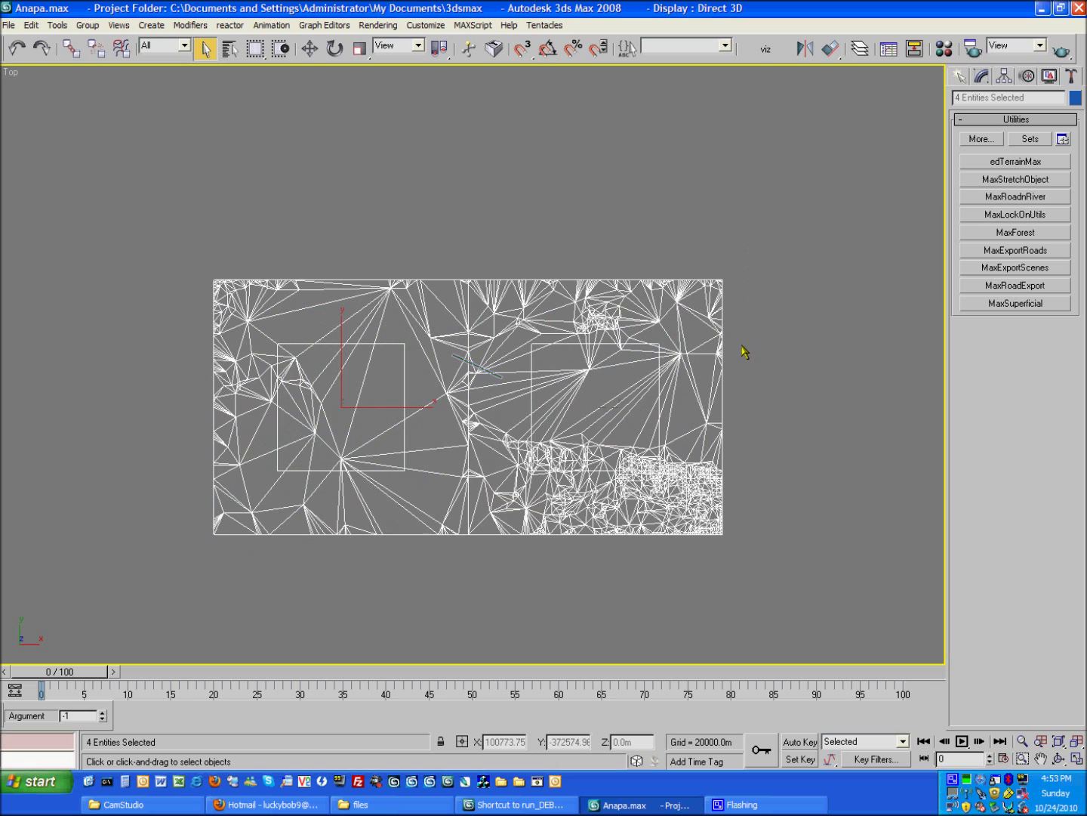
key(ctrl+v)
click(502, 351)
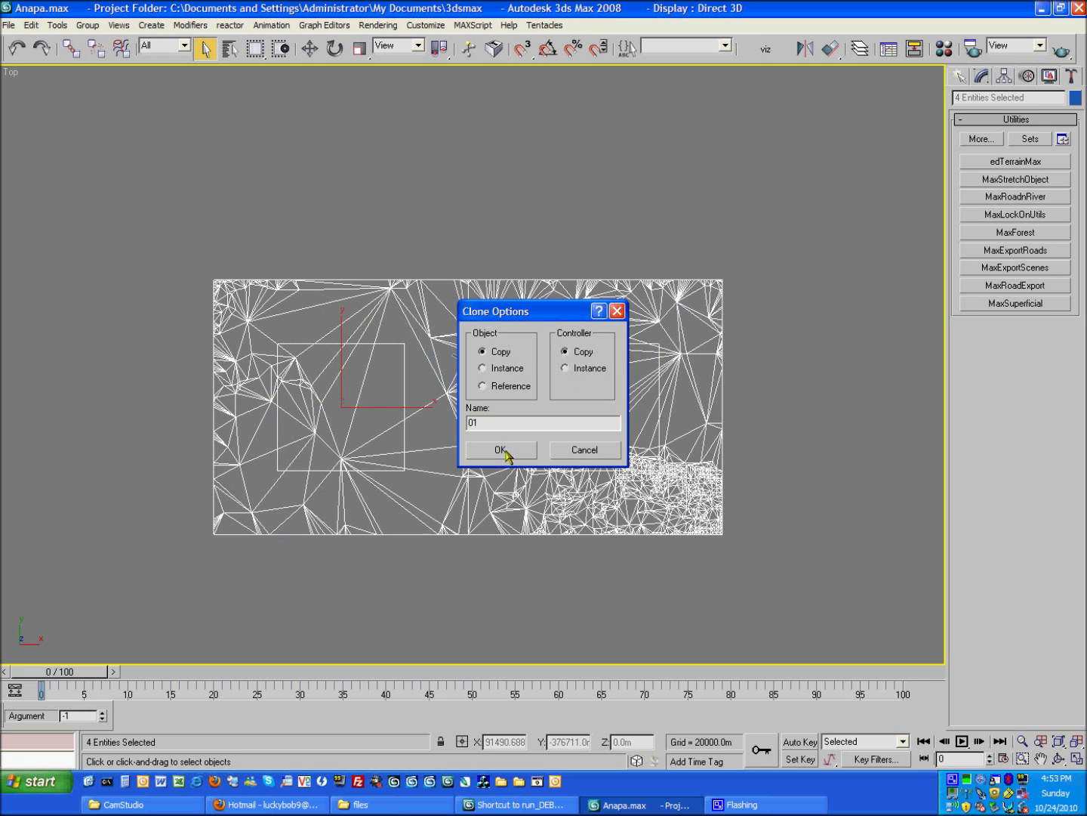
click(502, 451)
- Move the copied terrain up along Y so it sits above the original
key(w)
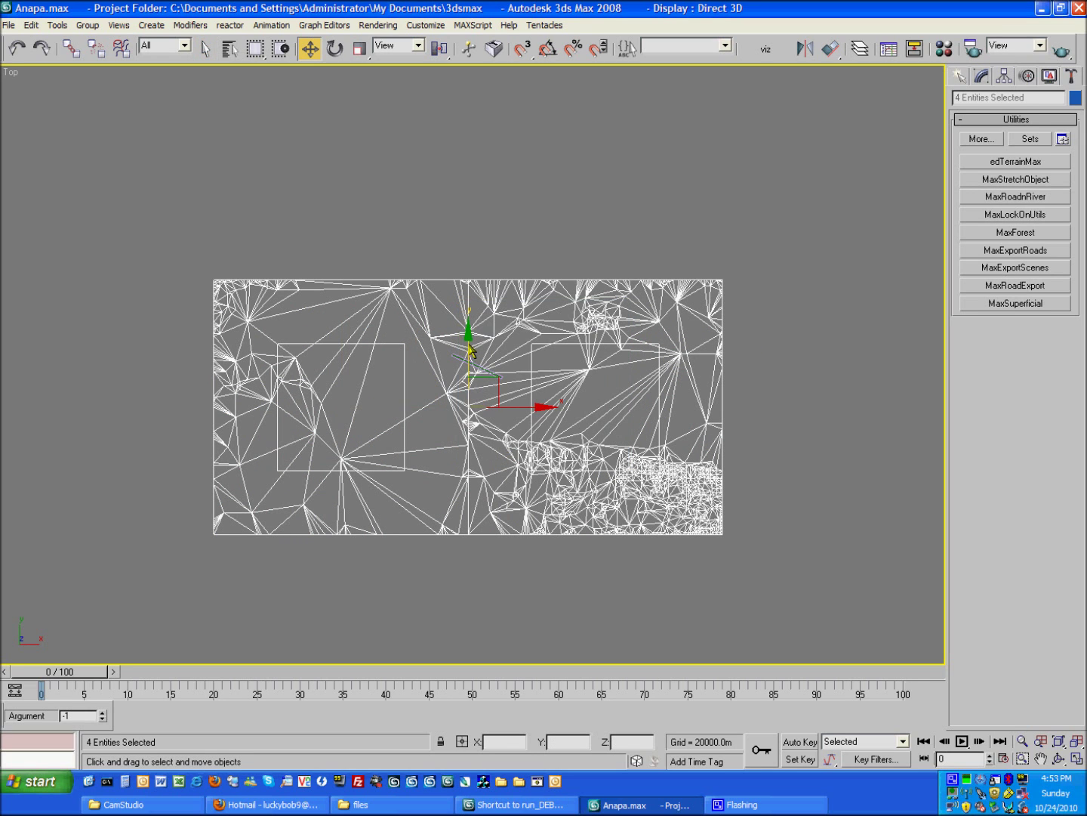
drag(463, 338, 466, 102)
middle_drag(465, 105, 450, 282)
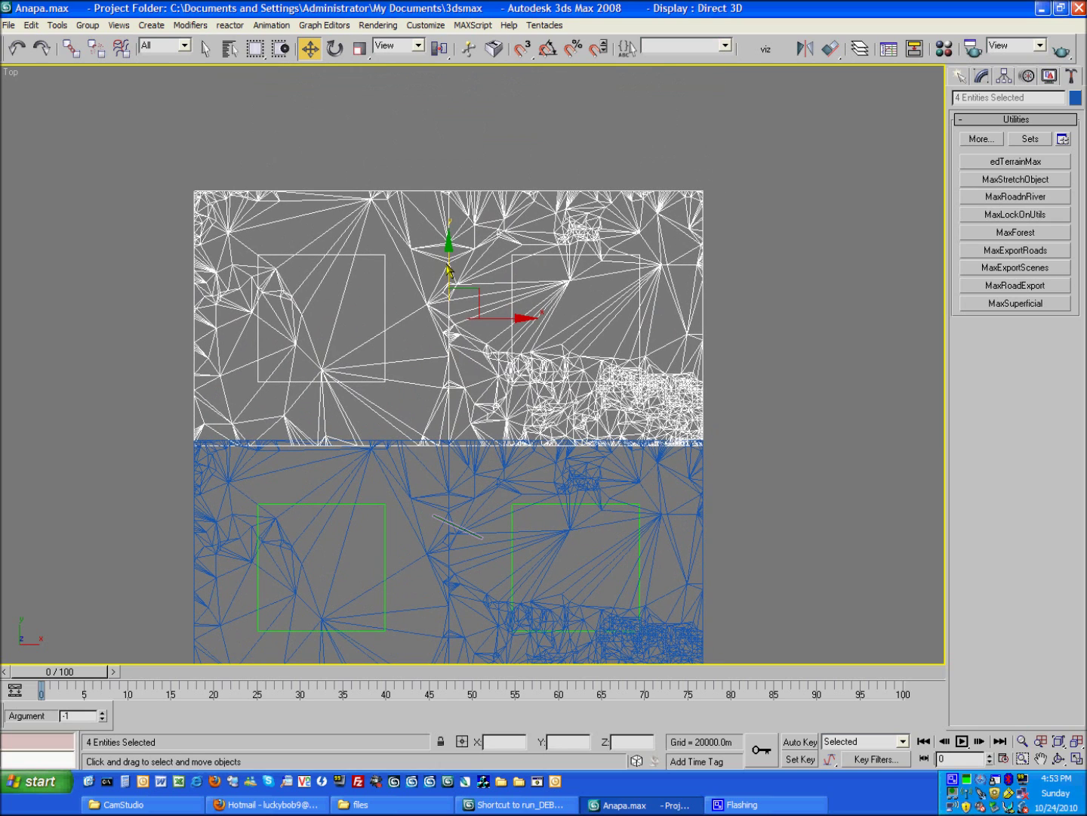
drag(451, 269, 453, 243)
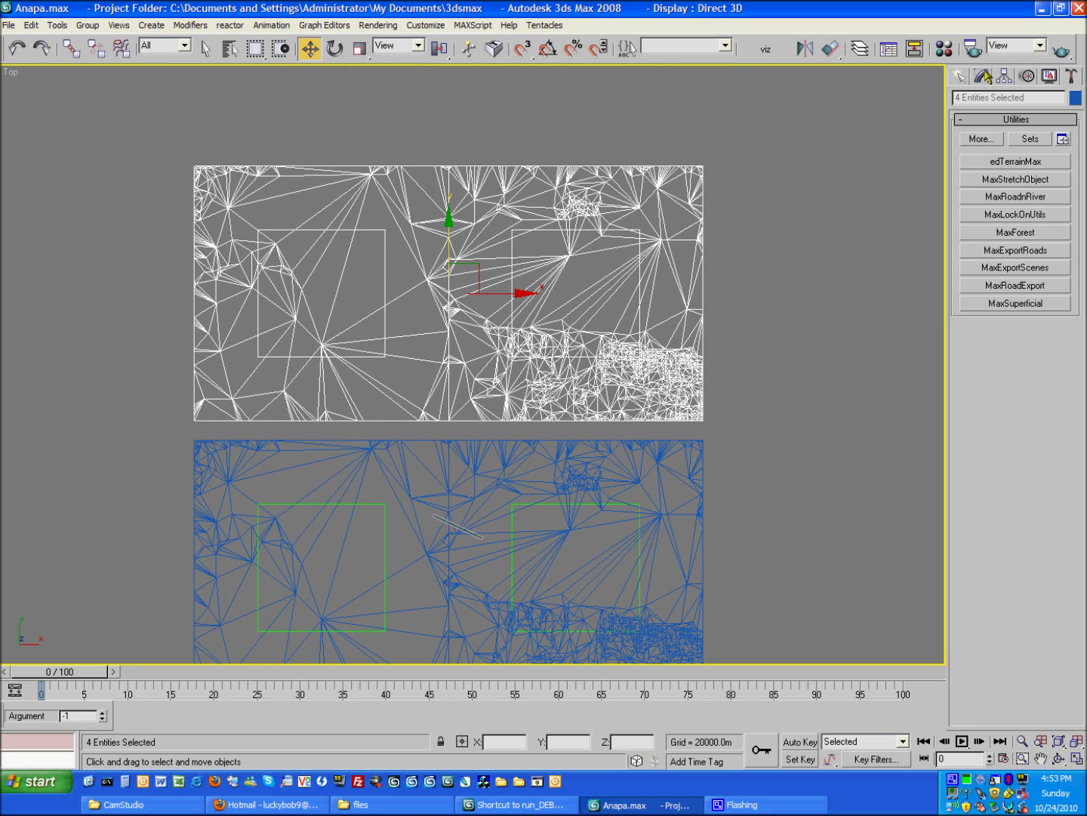
- Add a Mirror modifier to the copy with the mirror axis set to Y
click(982, 77)
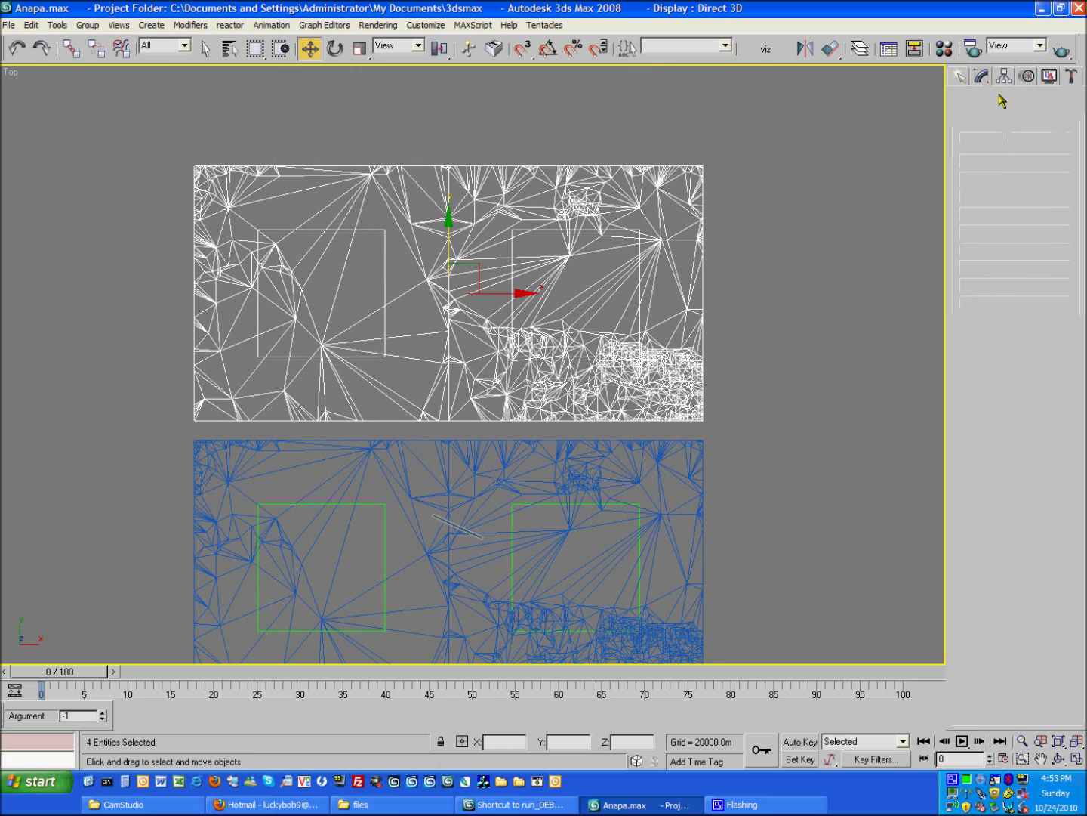
click(977, 126)
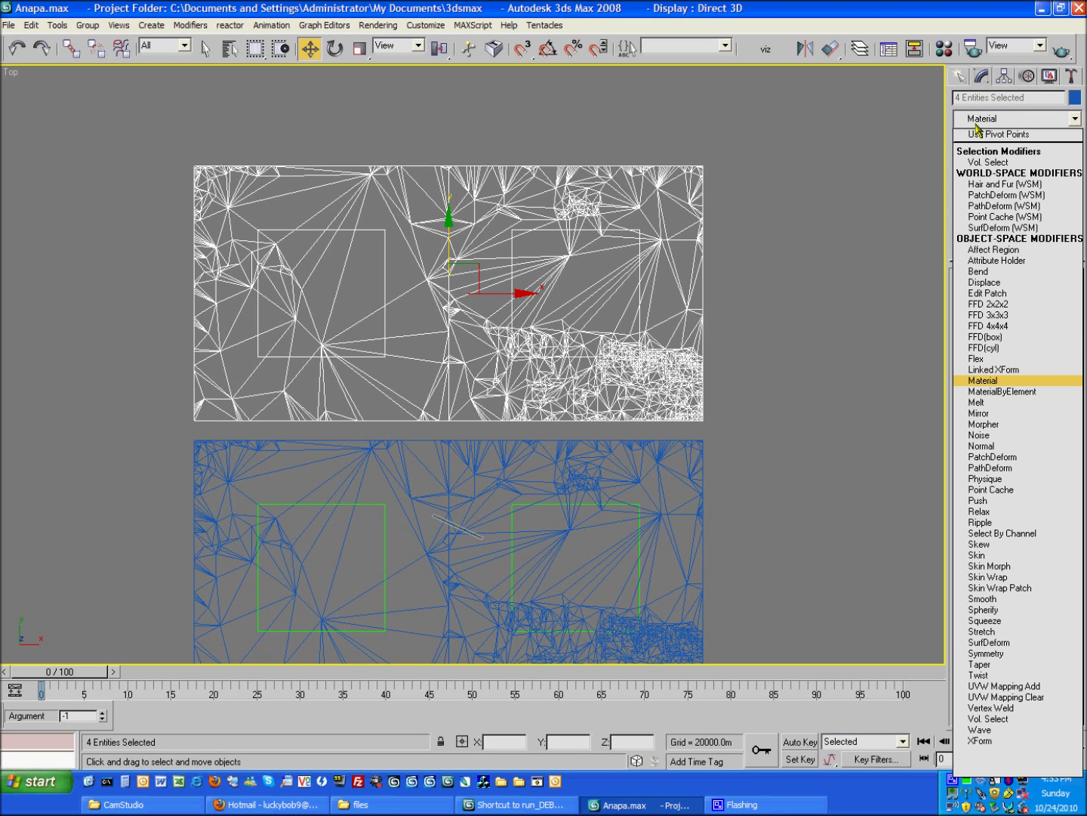
click(1023, 413)
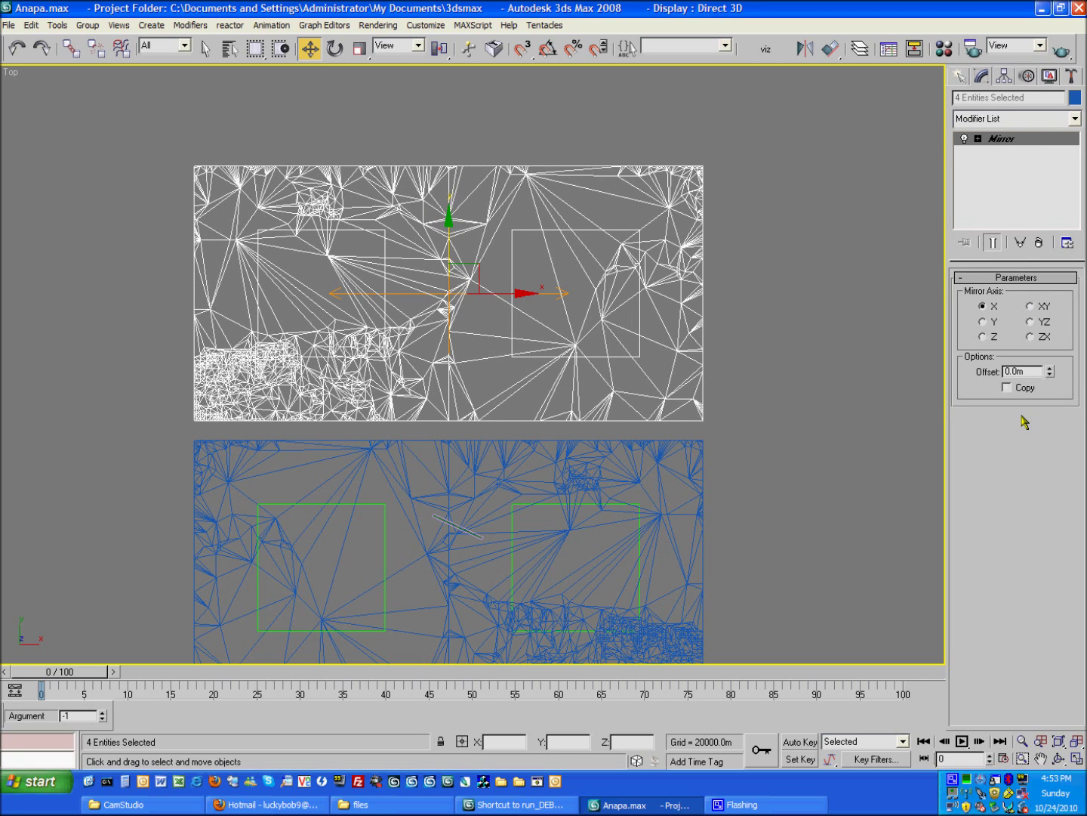
click(991, 318)
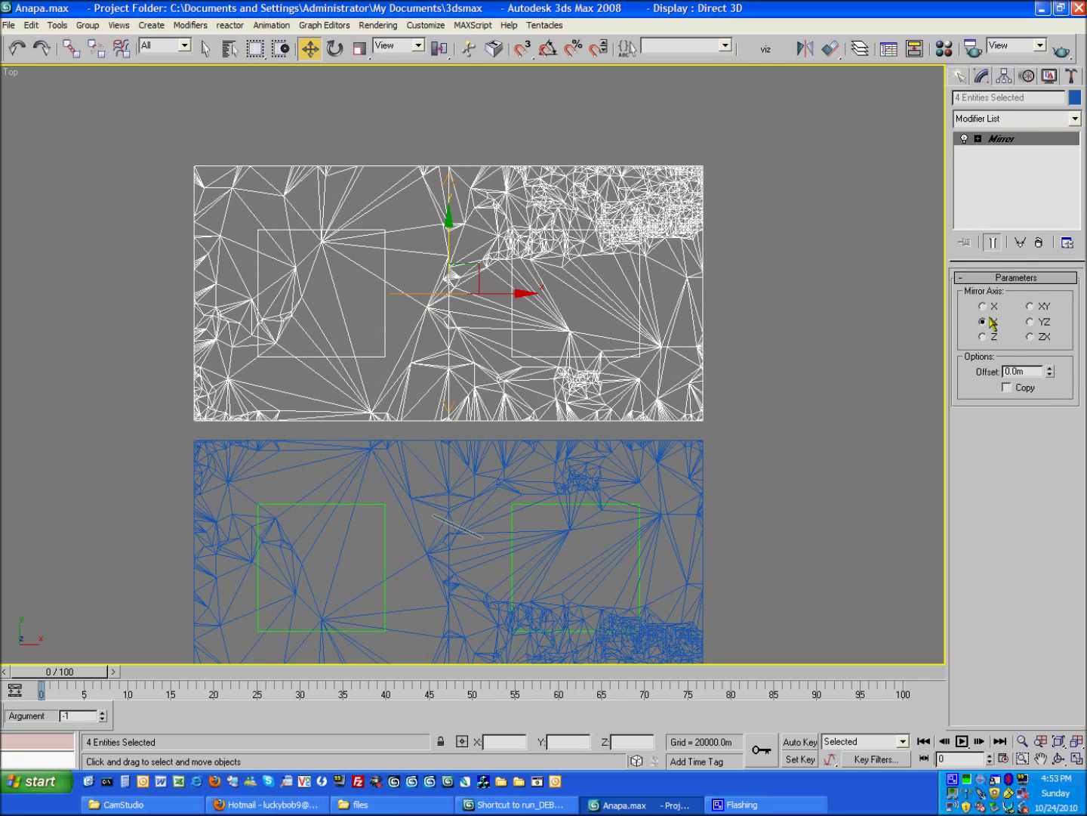
- Vertex-snap the mirrored copy flush against the original terrain's top edge, then disable snapping
middle_drag(594, 439, 590, 397)
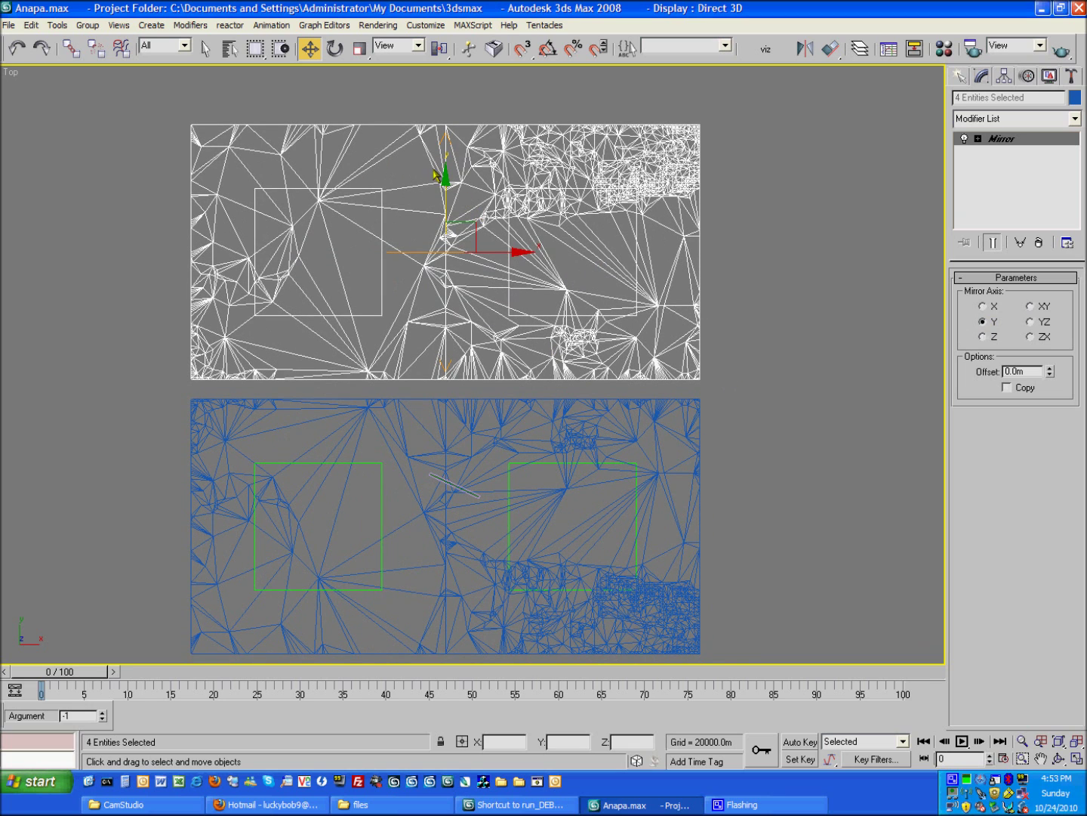
drag(445, 180, 445, 190)
drag(522, 48, 523, 96)
scroll(554, 343, up, 8)
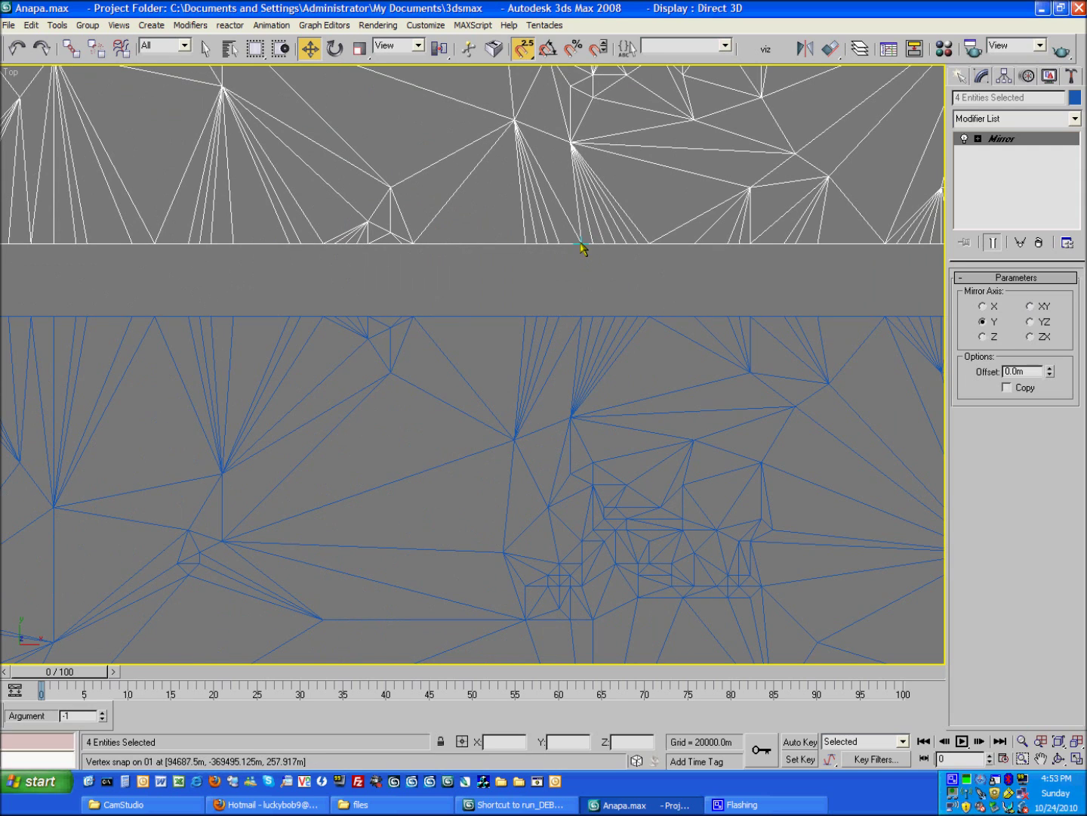
drag(581, 243, 582, 310)
scroll(581, 311, down, 8)
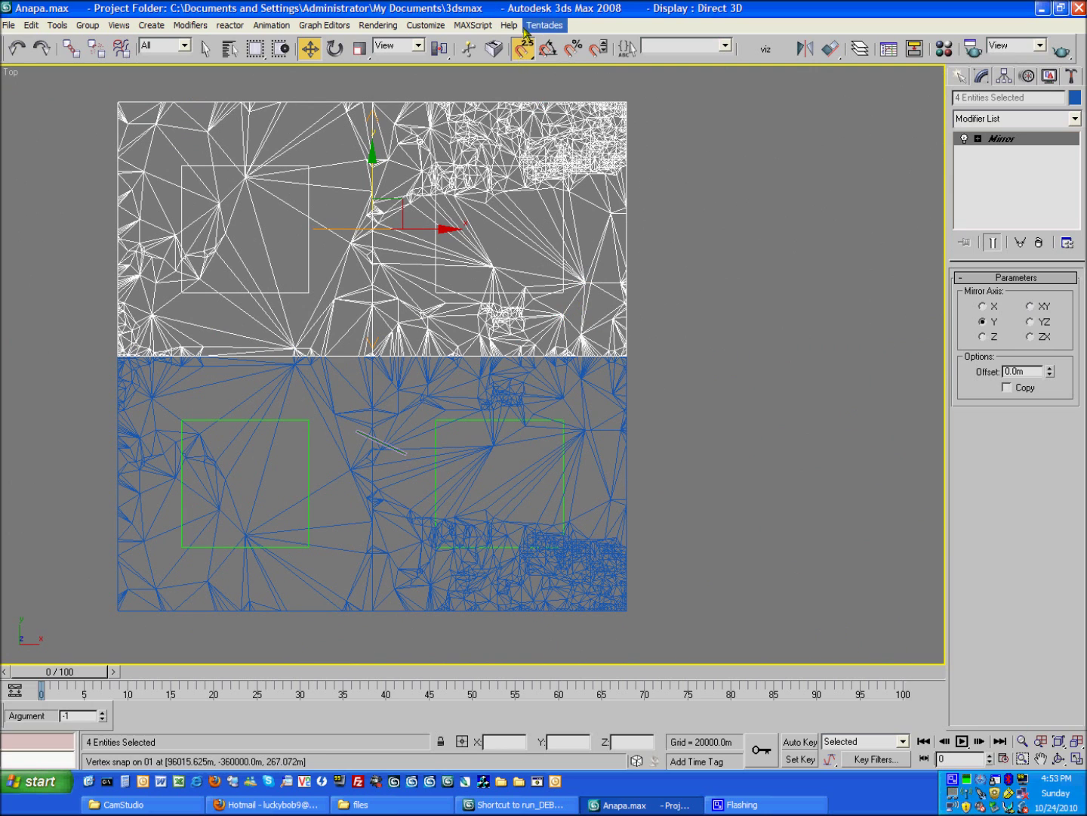
click(523, 48)
- Deselect the terrain, maximize the Top view, zoom onto the runway strip and select piece 15
click(771, 371)
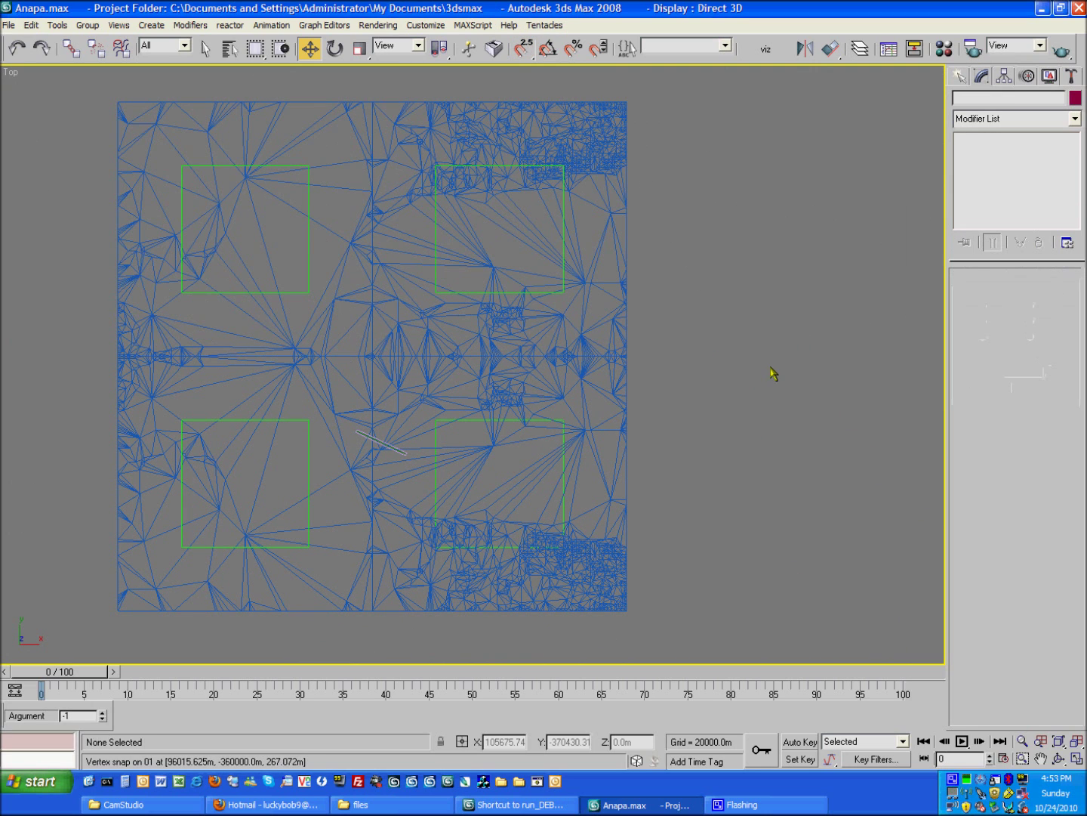
click(1080, 761)
scroll(699, 520, down, 5)
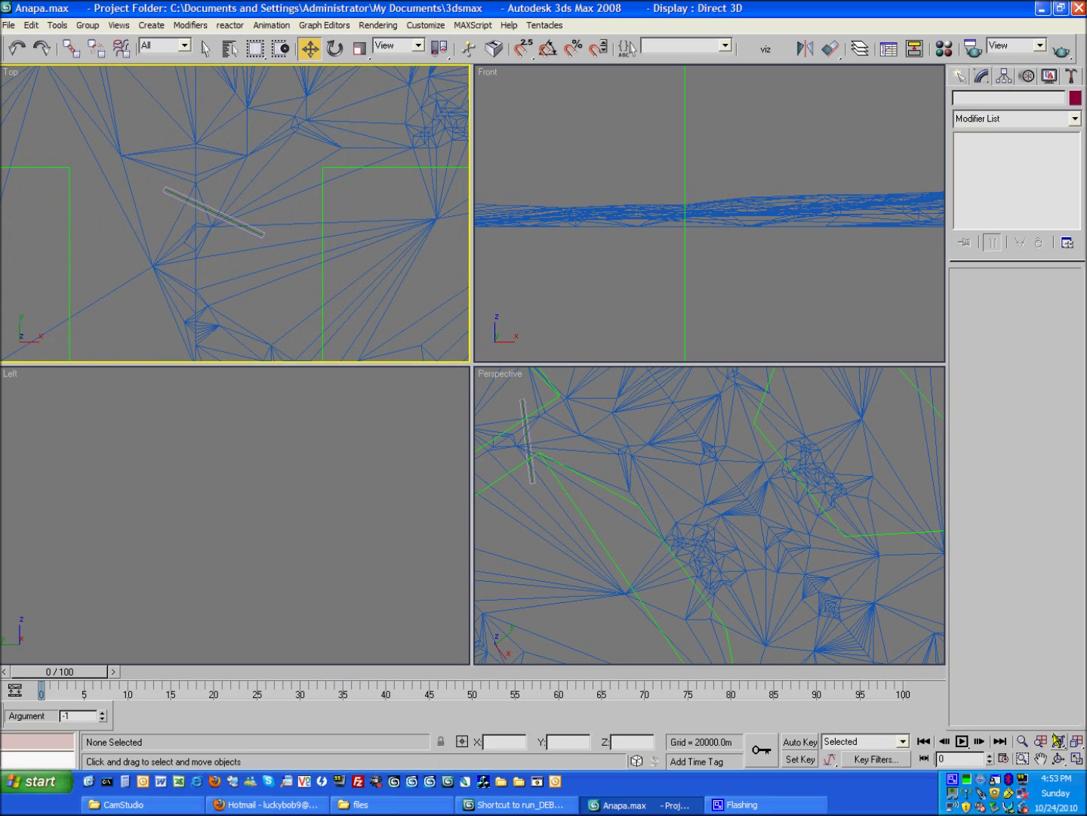
click(1078, 758)
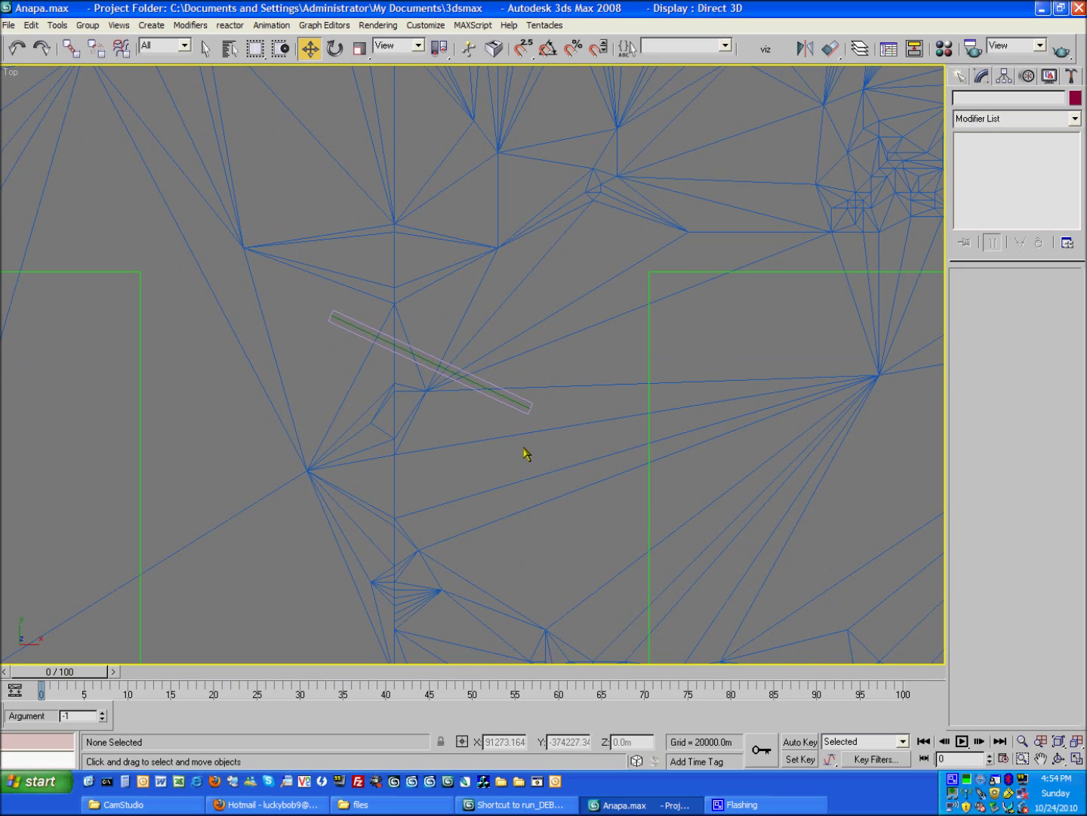
middle_drag(524, 454, 536, 459)
scroll(534, 457, up, 3)
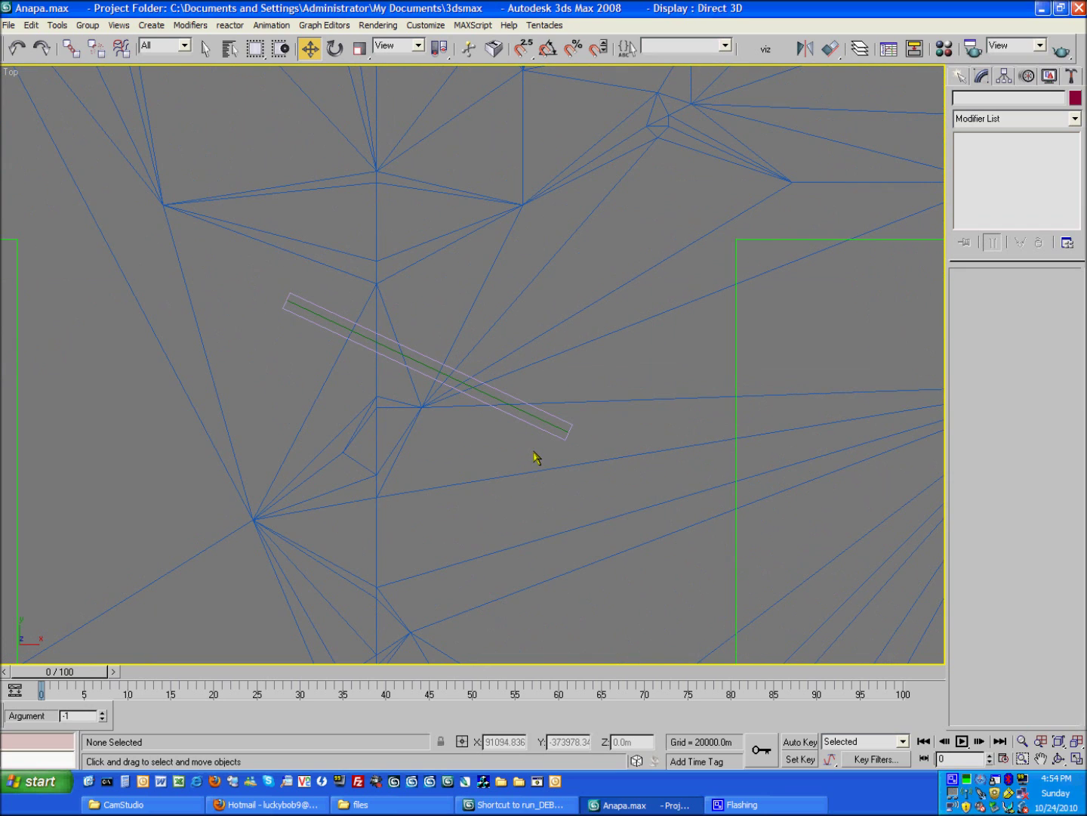
click(240, 235)
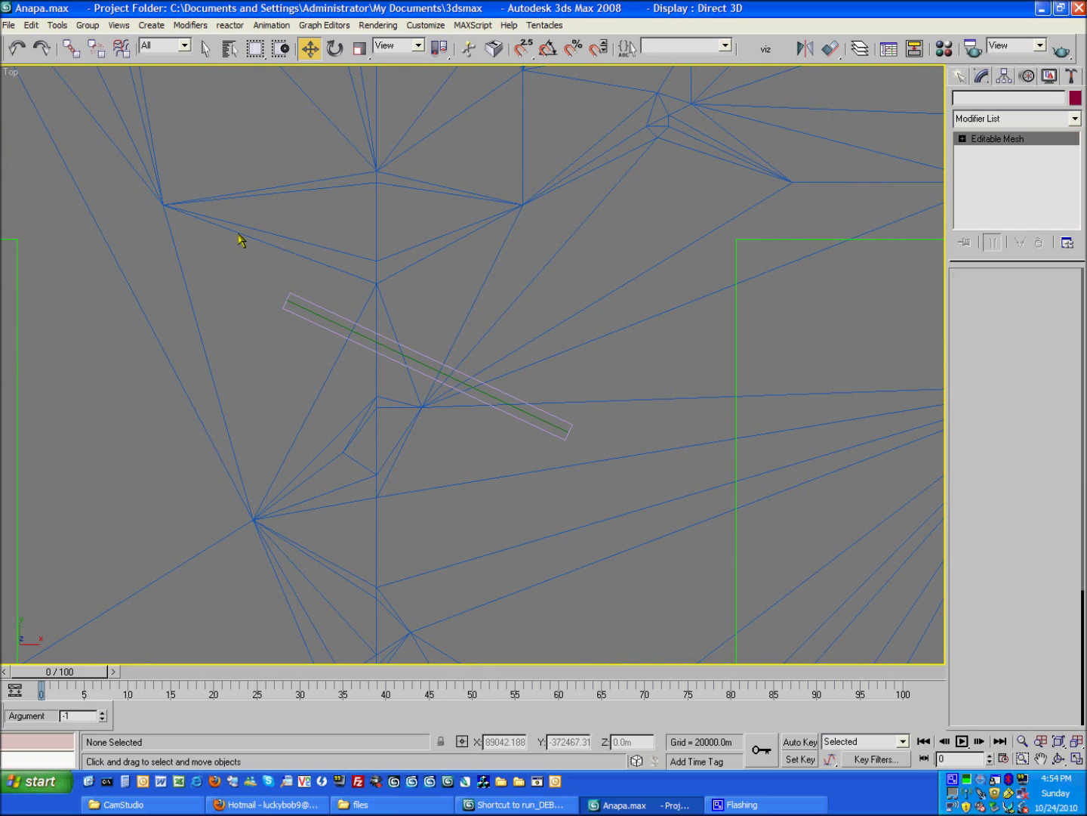
- Inspect several triangles of terrain piece 15 at Polygon level, shown as shaded faces
click(962, 139)
click(995, 189)
click(287, 364)
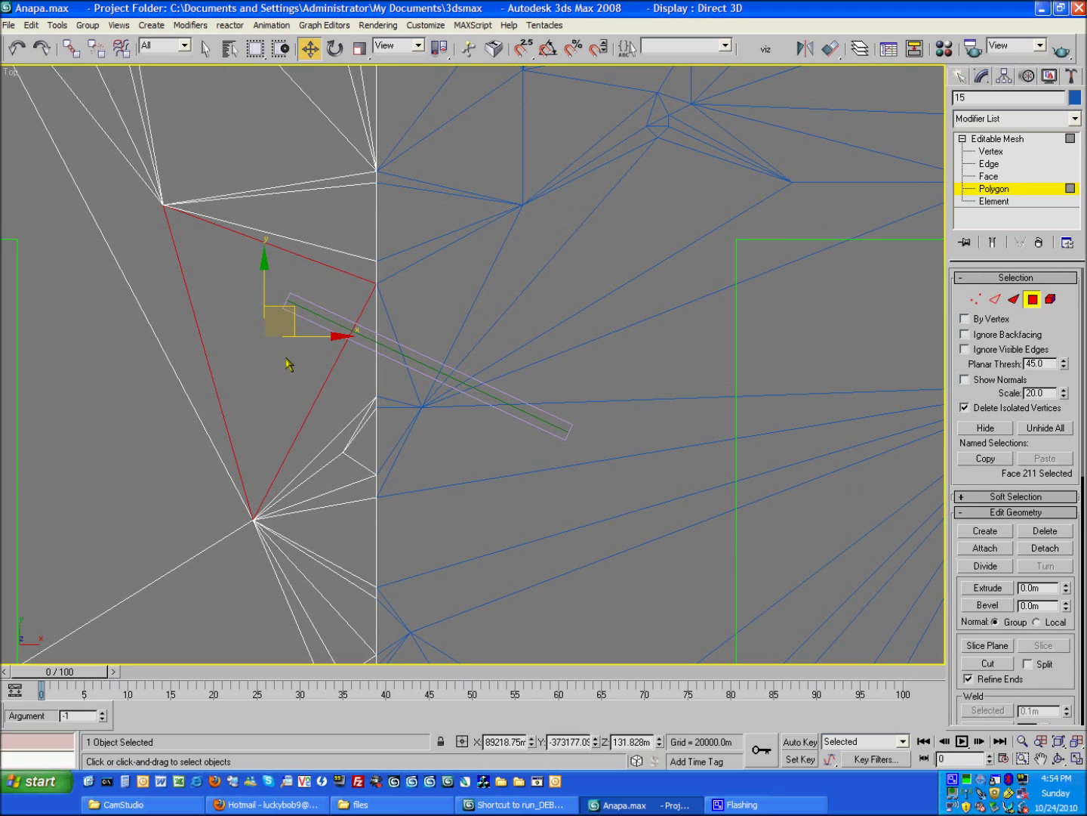
key(F2)
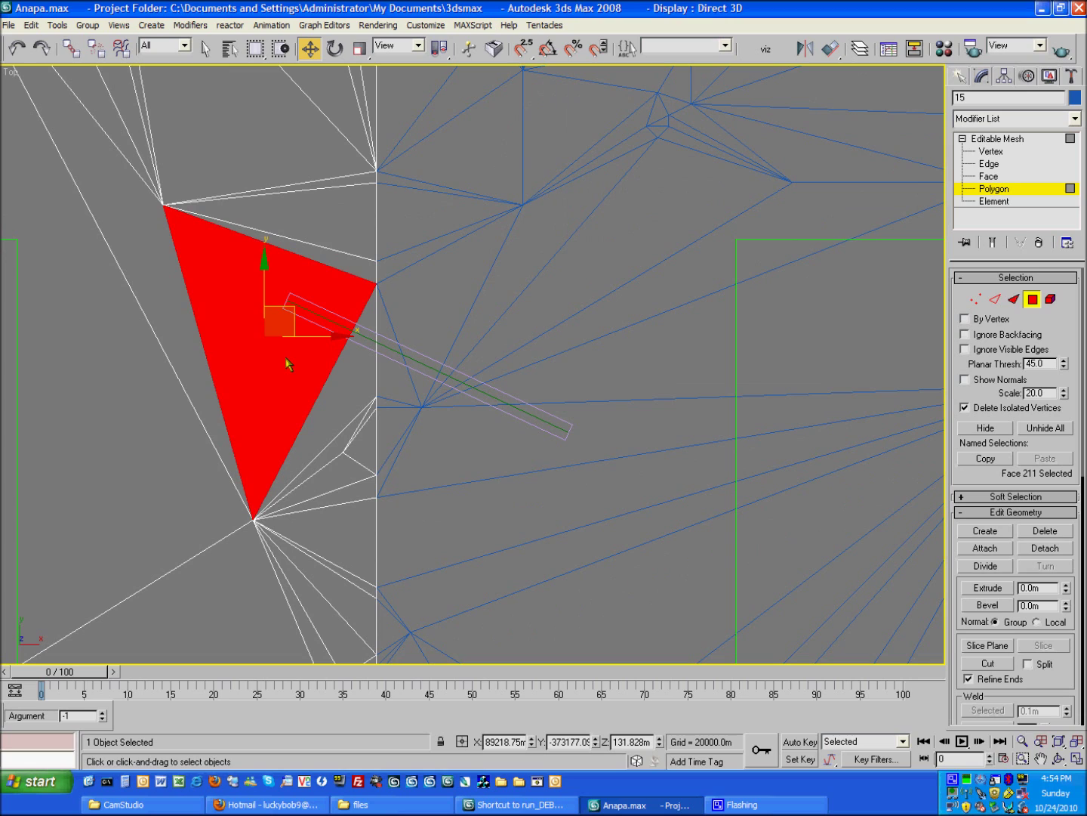
click(355, 407)
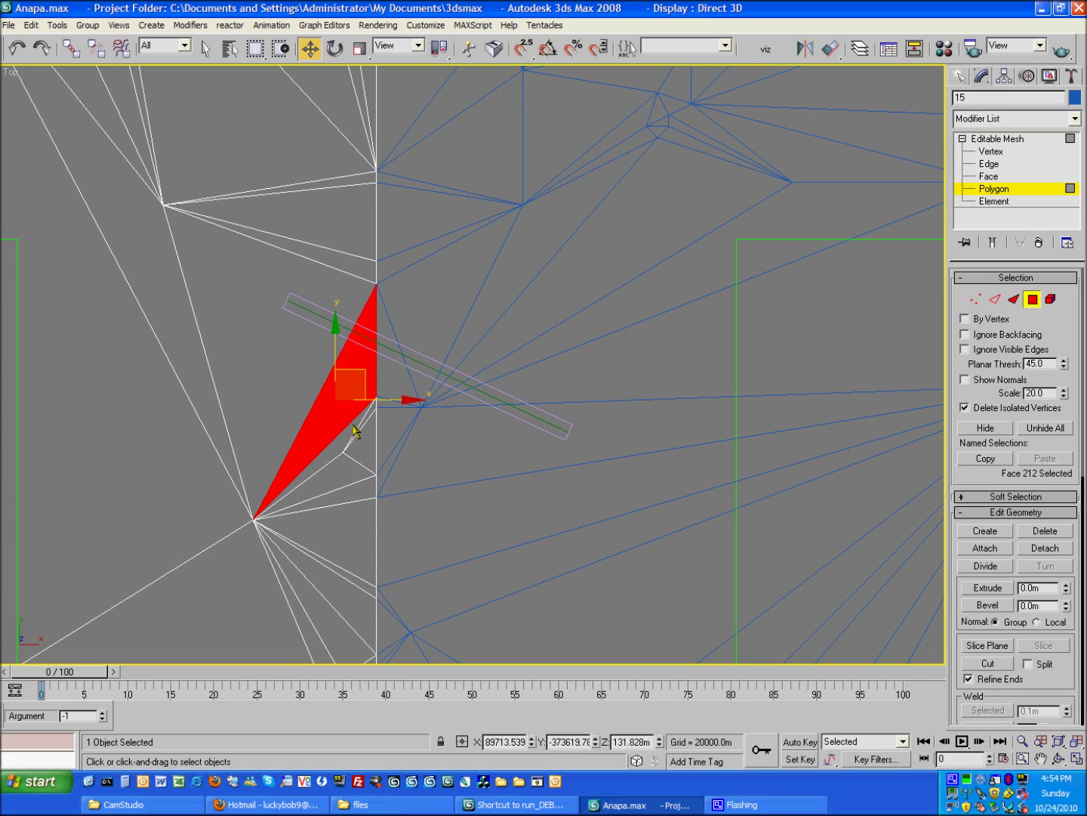
click(356, 431)
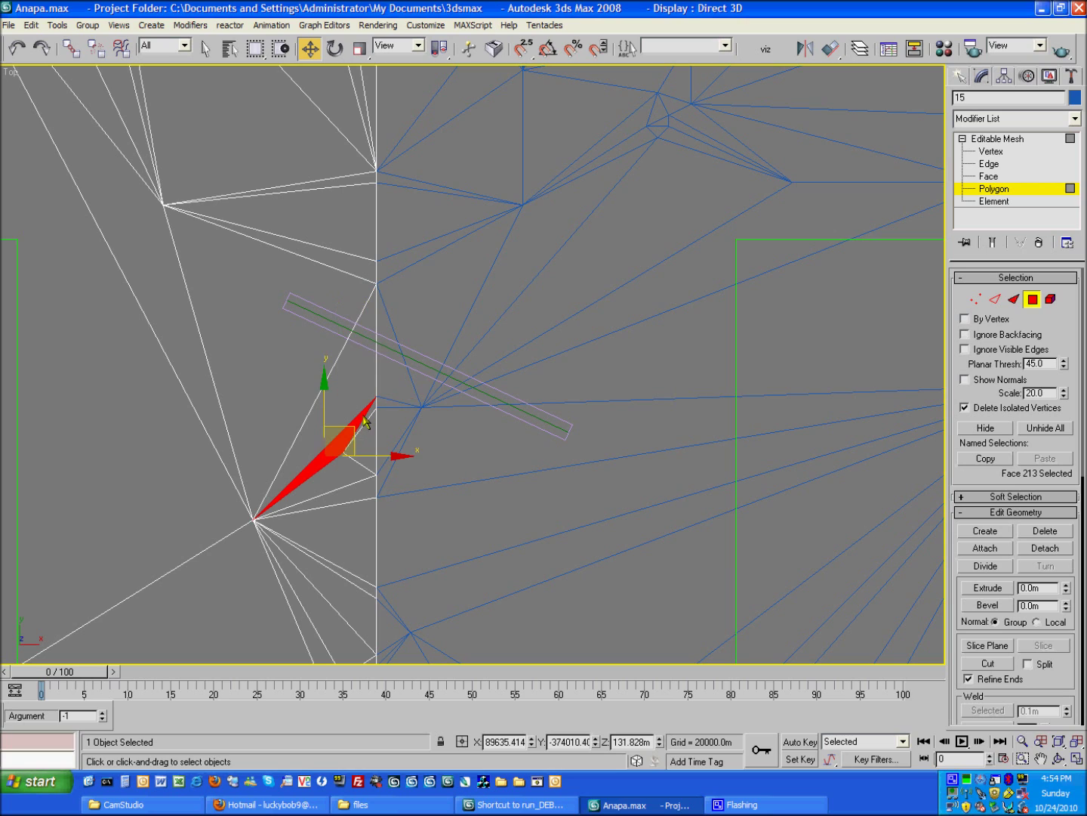
click(316, 557)
click(175, 545)
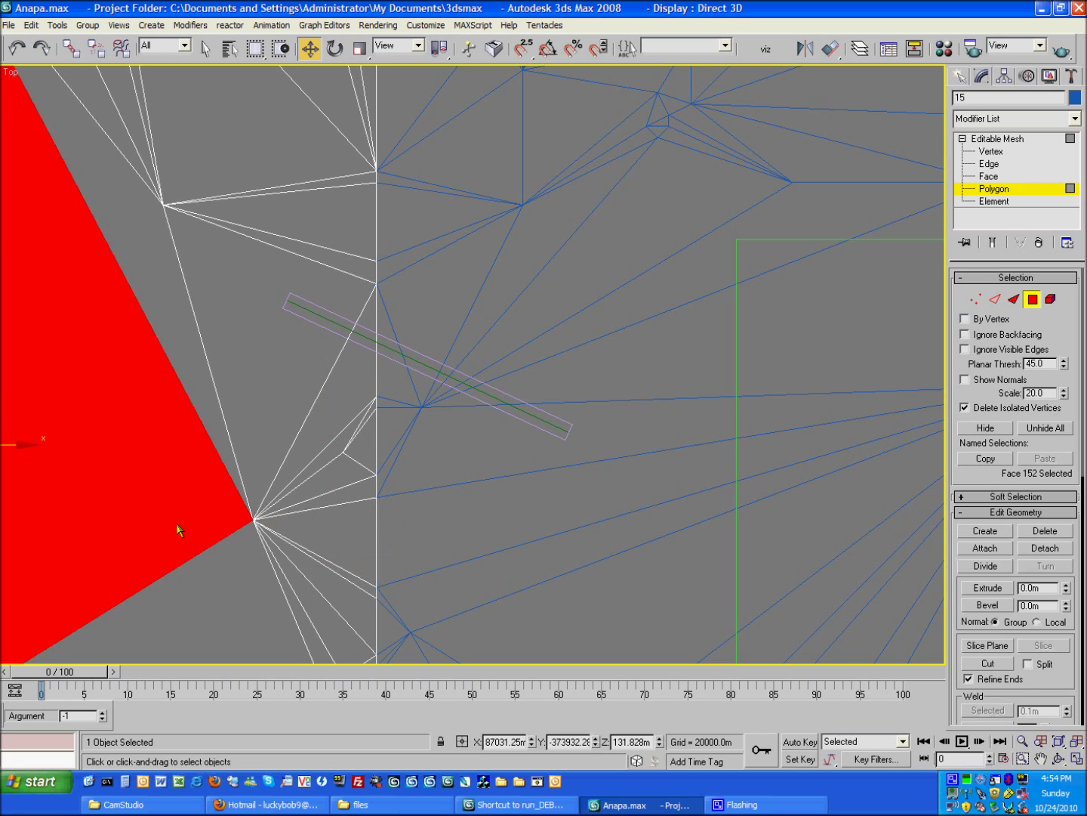
click(978, 140)
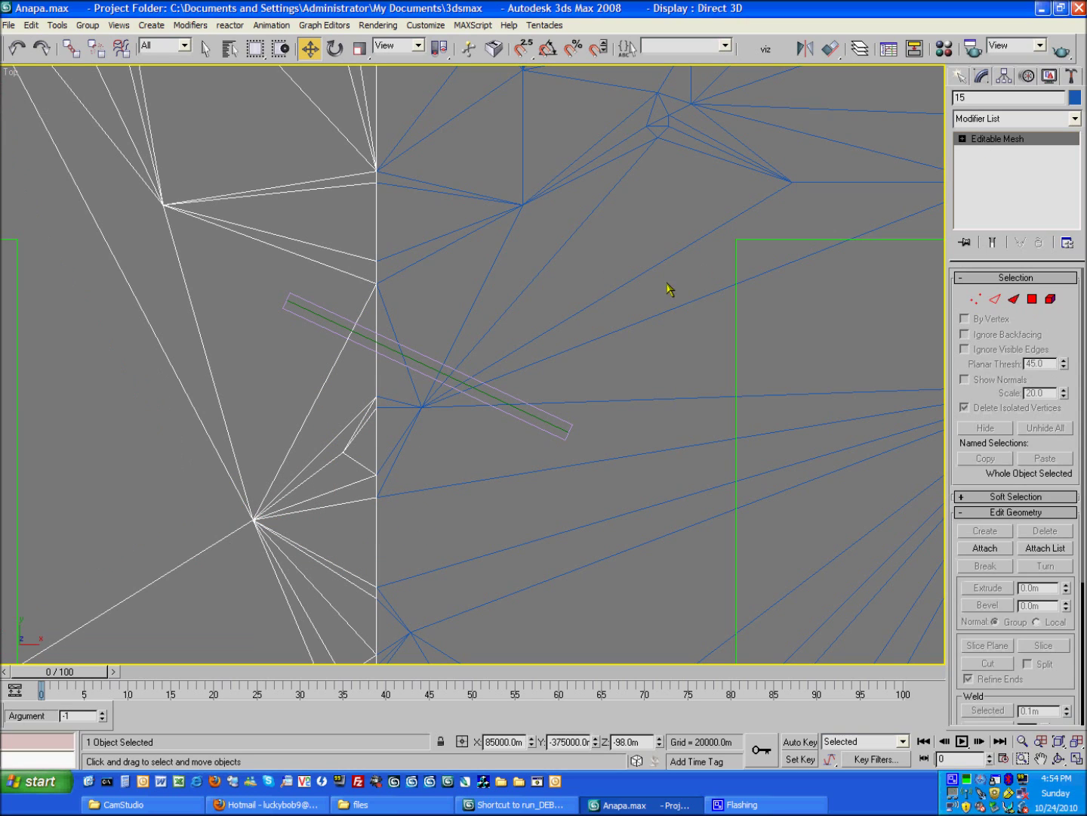
- Inspect piece 16's faces beside the runway, then return to the whole Editable Mesh
click(625, 300)
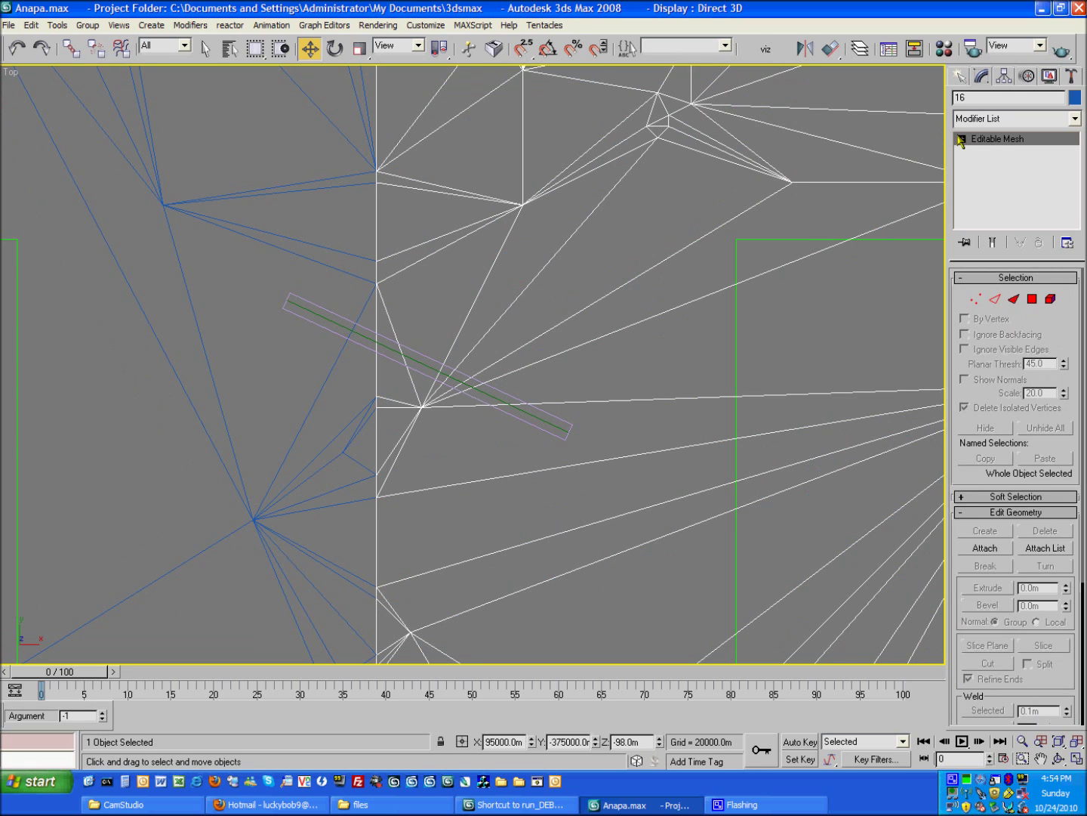
click(962, 139)
click(996, 193)
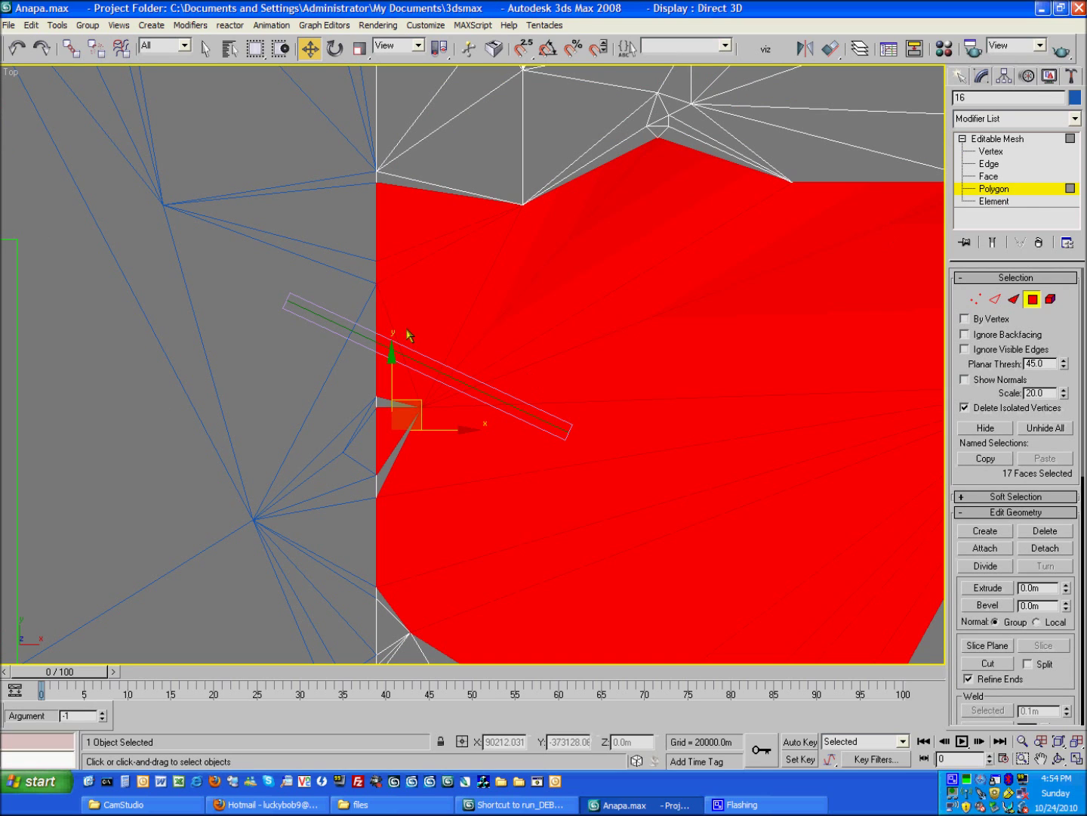
click(439, 318)
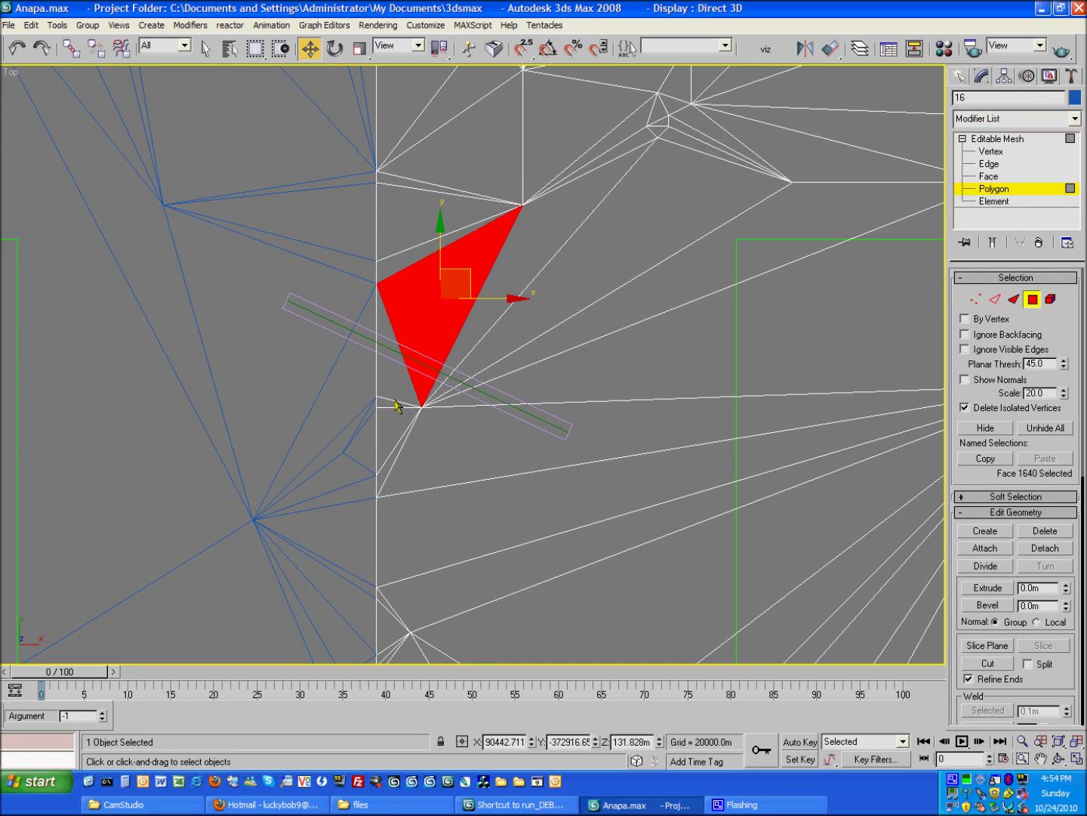
click(392, 474)
click(858, 551)
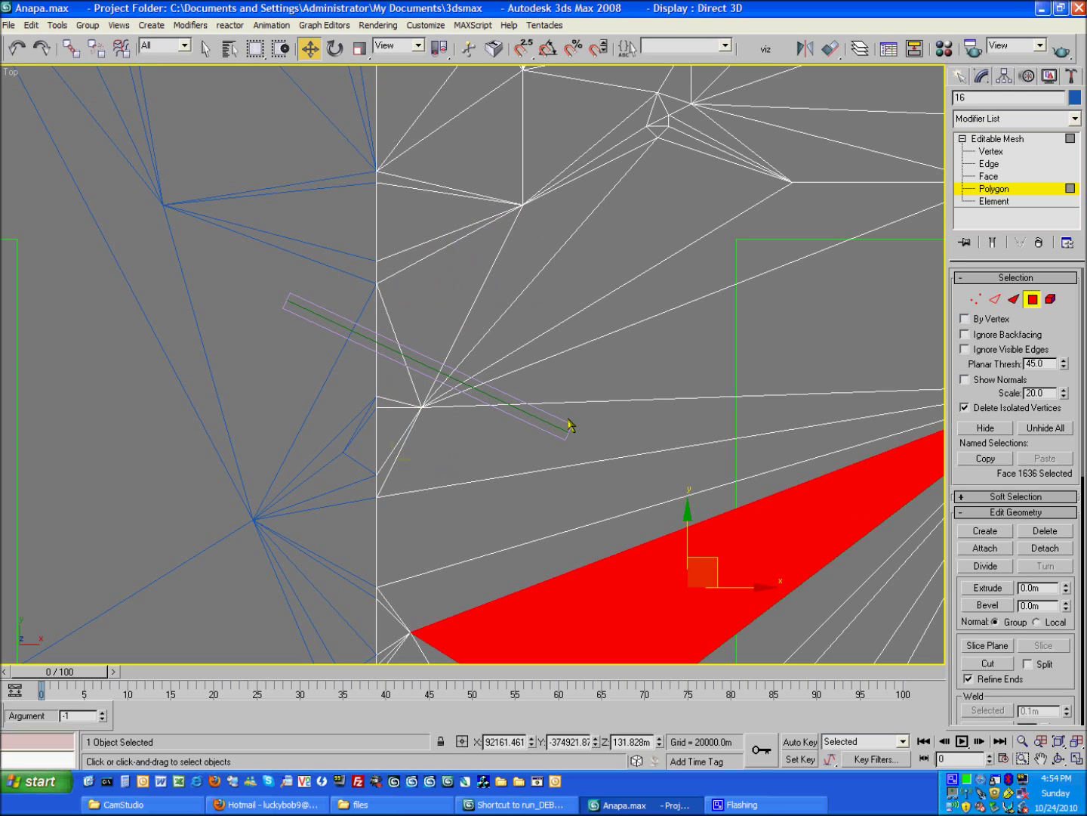
click(413, 363)
click(567, 419)
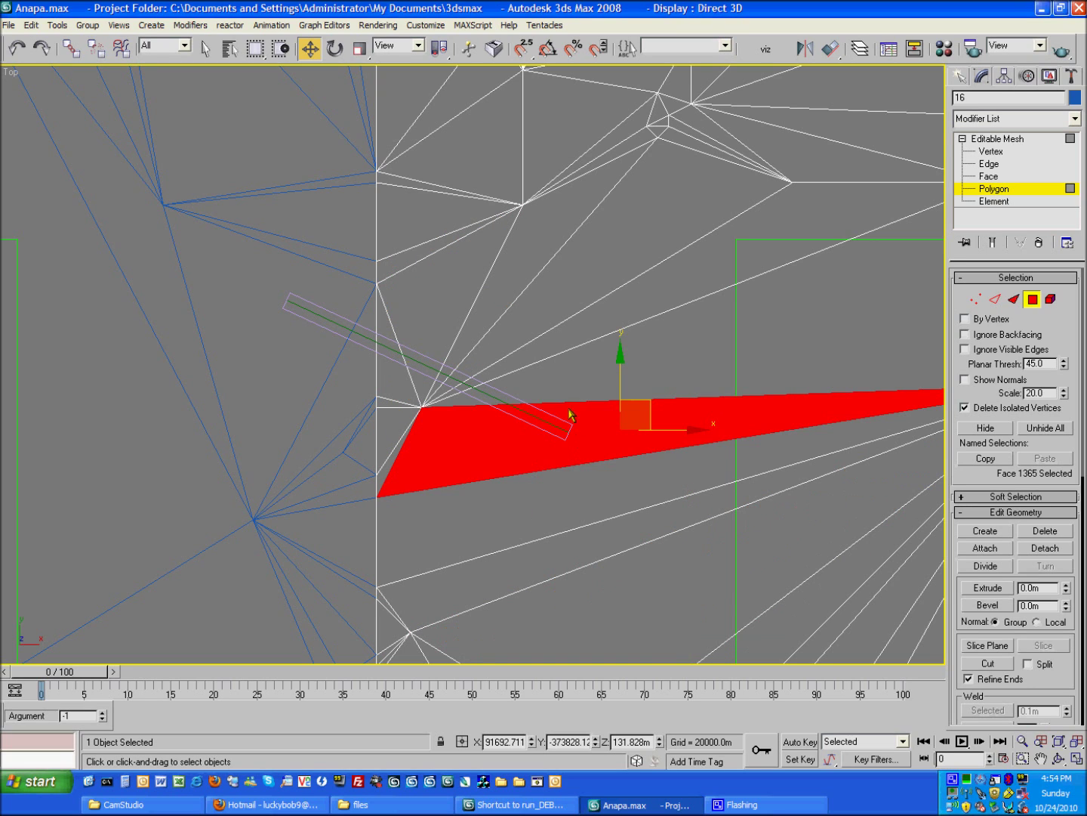
click(540, 376)
click(452, 351)
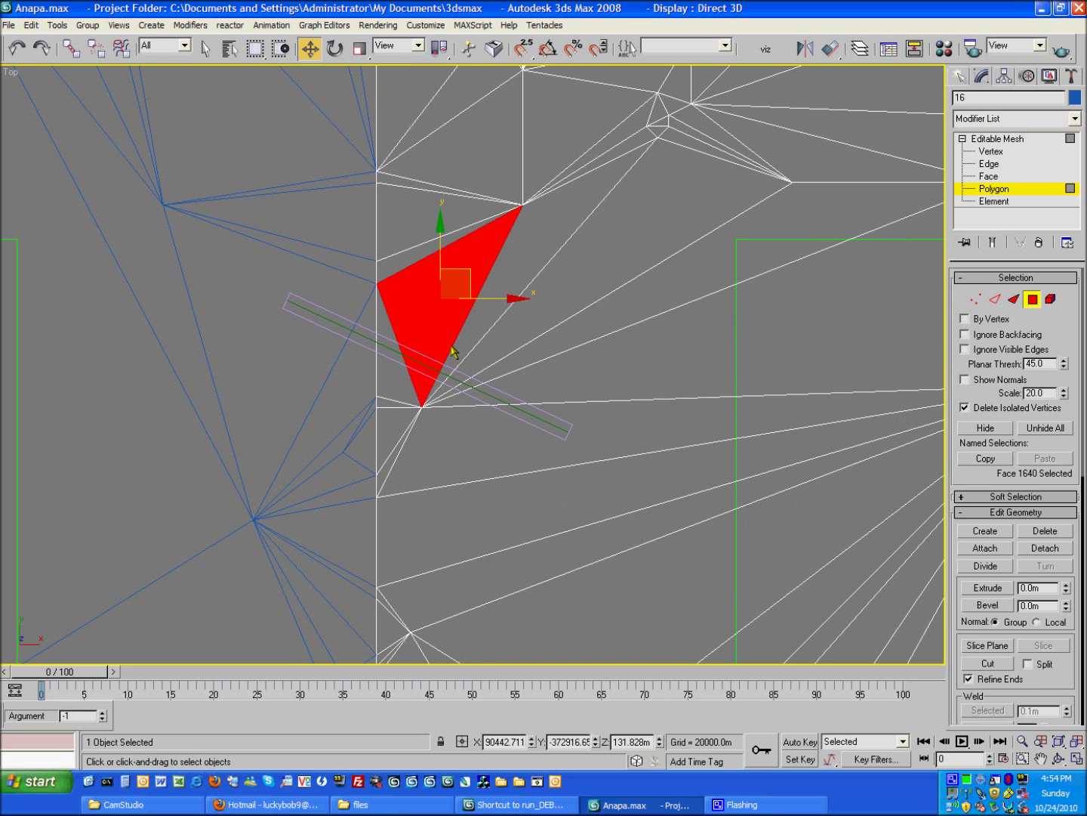
click(963, 140)
click(996, 139)
scroll(487, 251, down, 2)
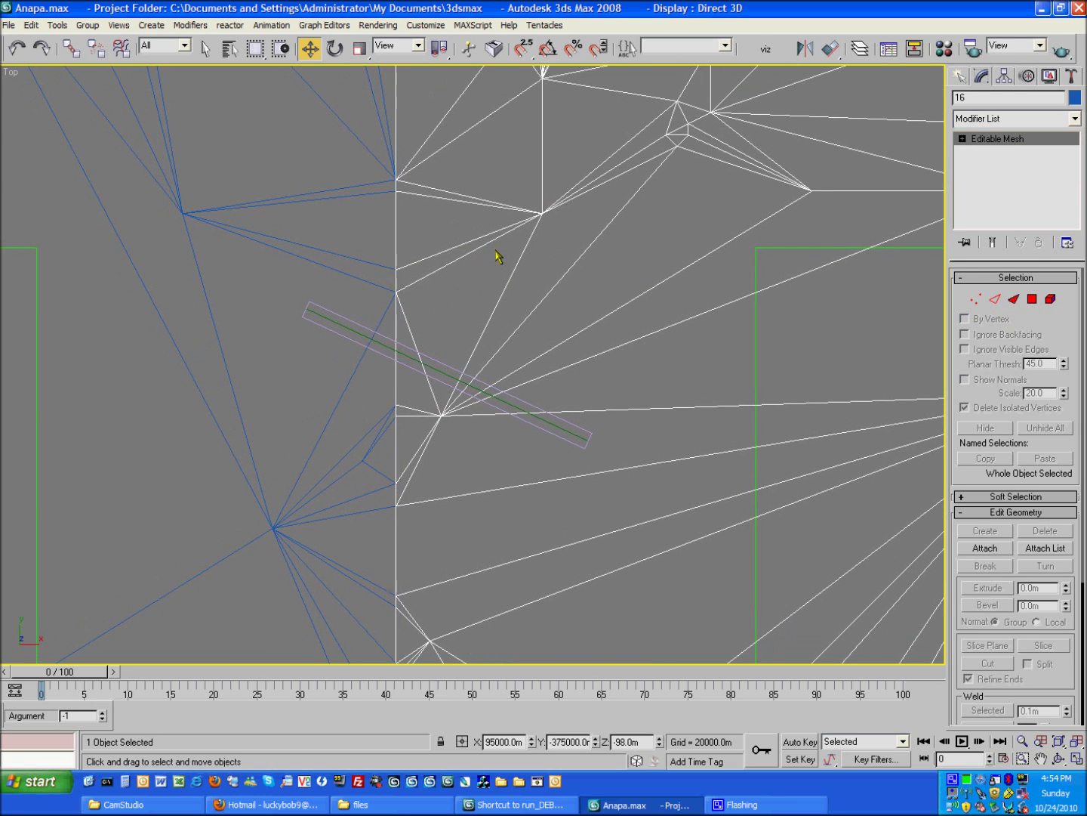
- Hide the runway plane Plane01 and the green RUNWAY01 line with Hide Selected
click(457, 370)
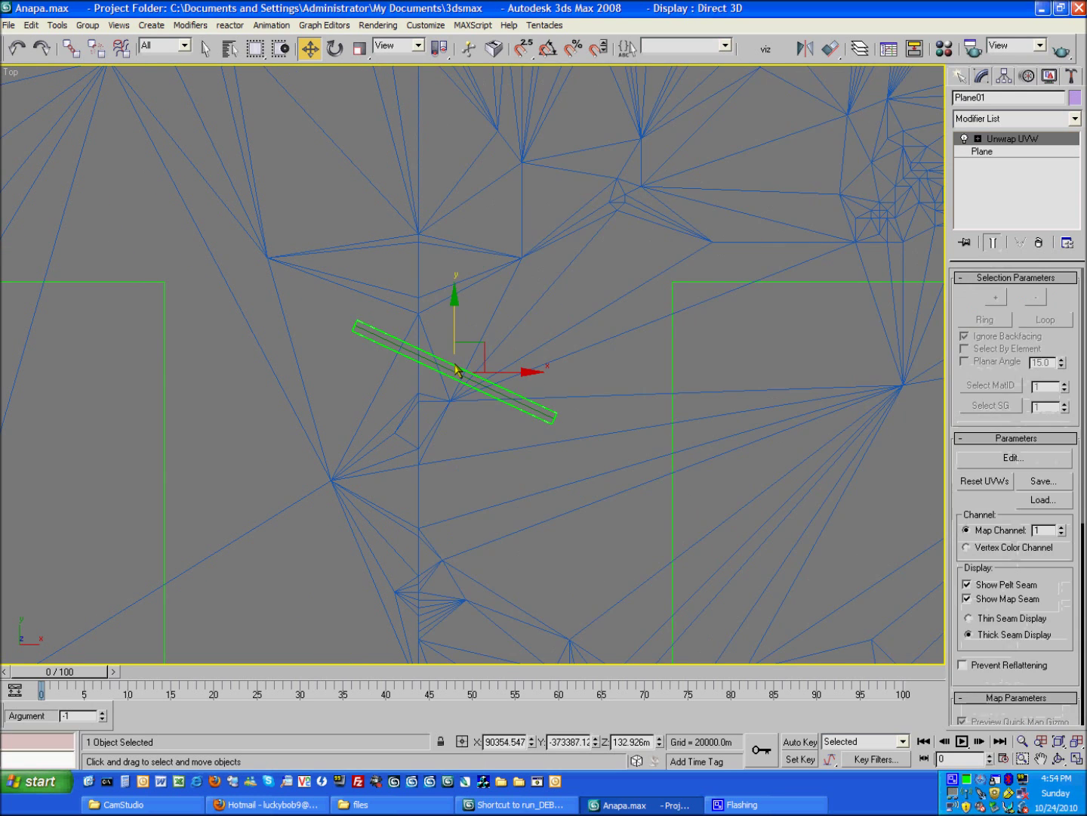
click(1050, 77)
click(1007, 207)
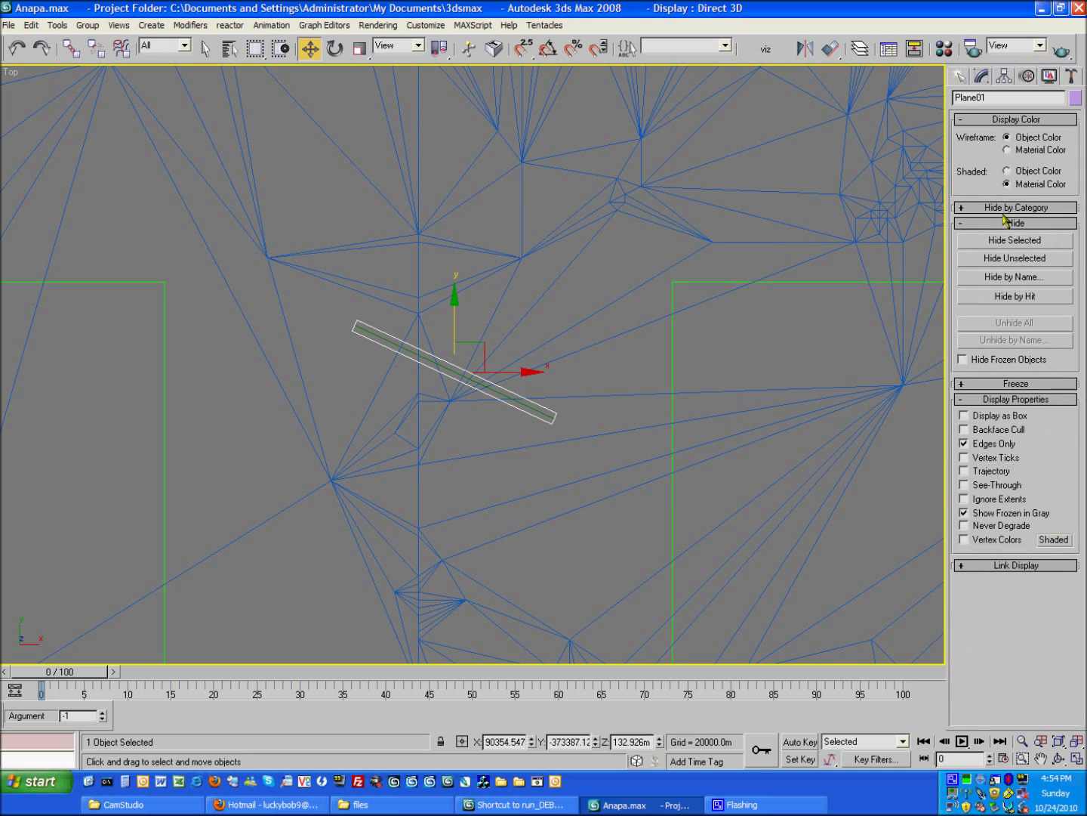
click(1002, 241)
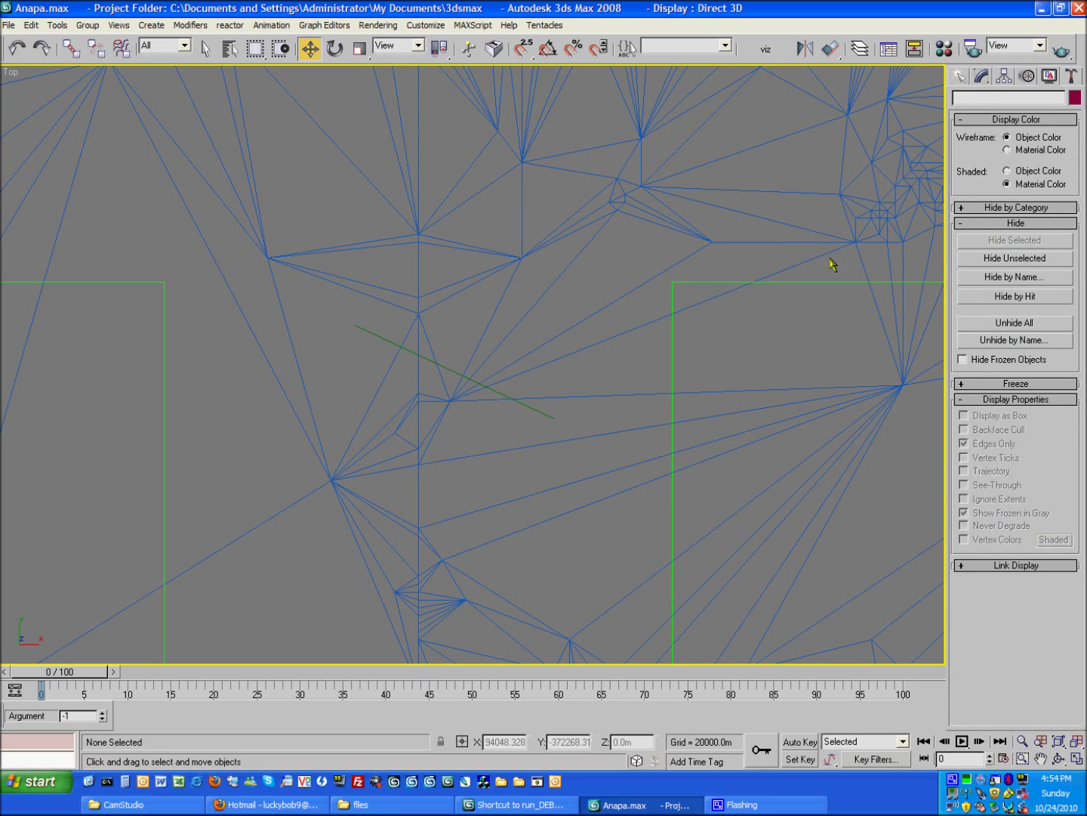
click(532, 402)
click(998, 239)
scroll(608, 295, down, 6)
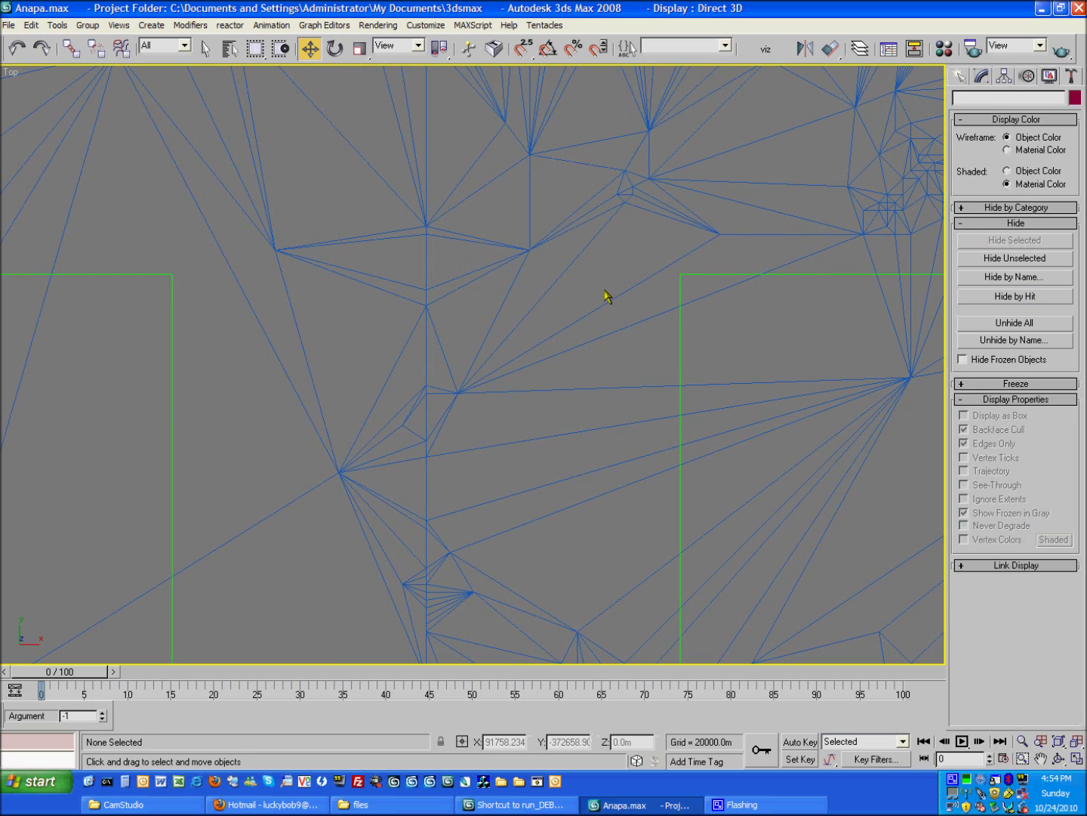
- Open and close the Material Editor, then pan to recentre the terrain
key(m)
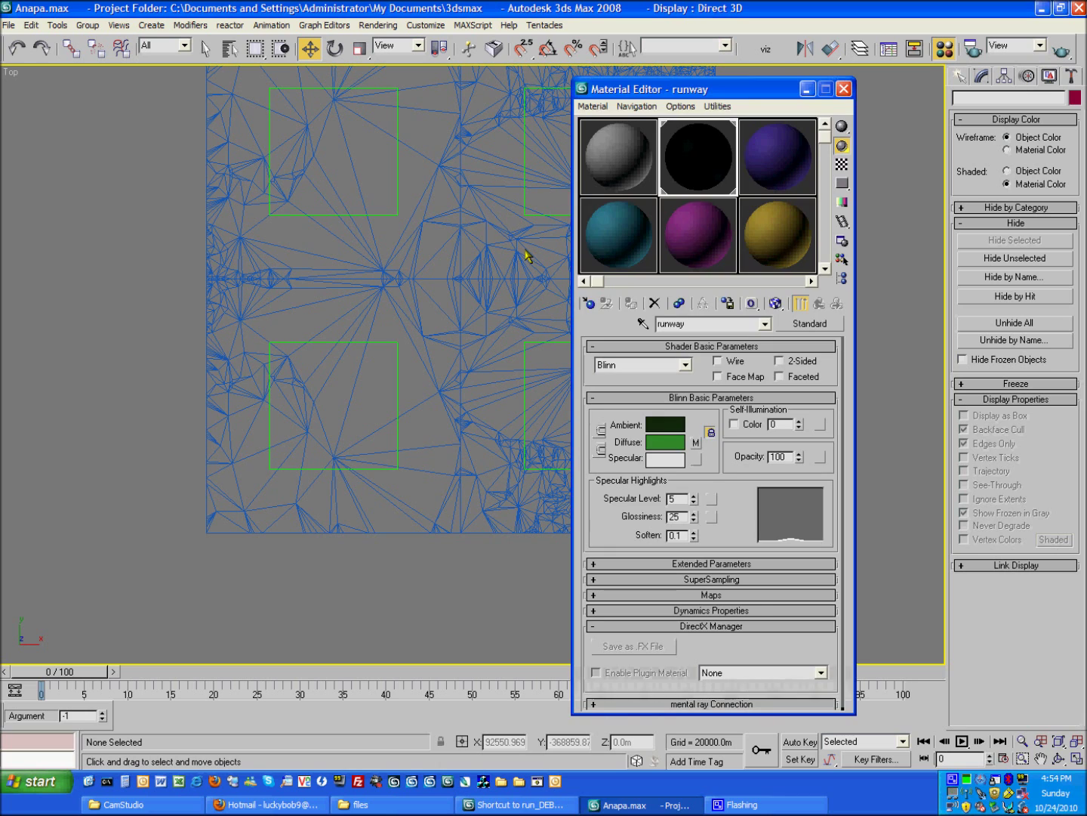
click(844, 89)
middle_drag(825, 98, 696, 165)
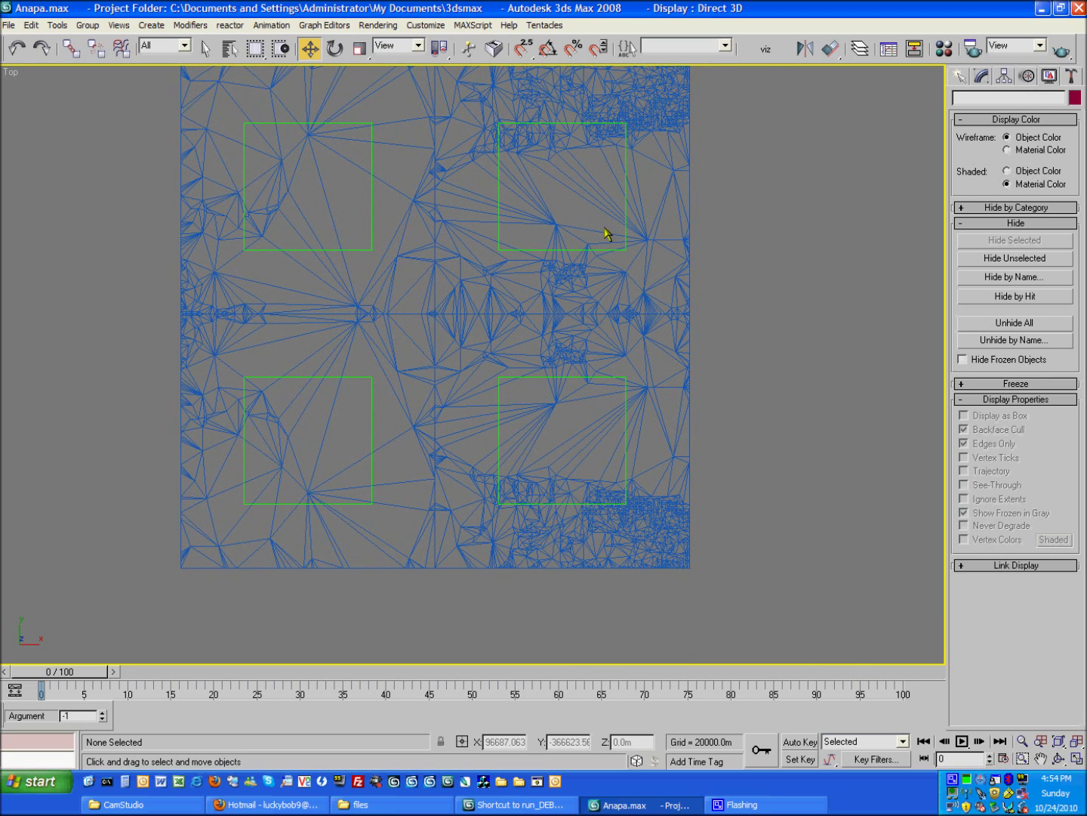
middle_drag(607, 235, 604, 261)
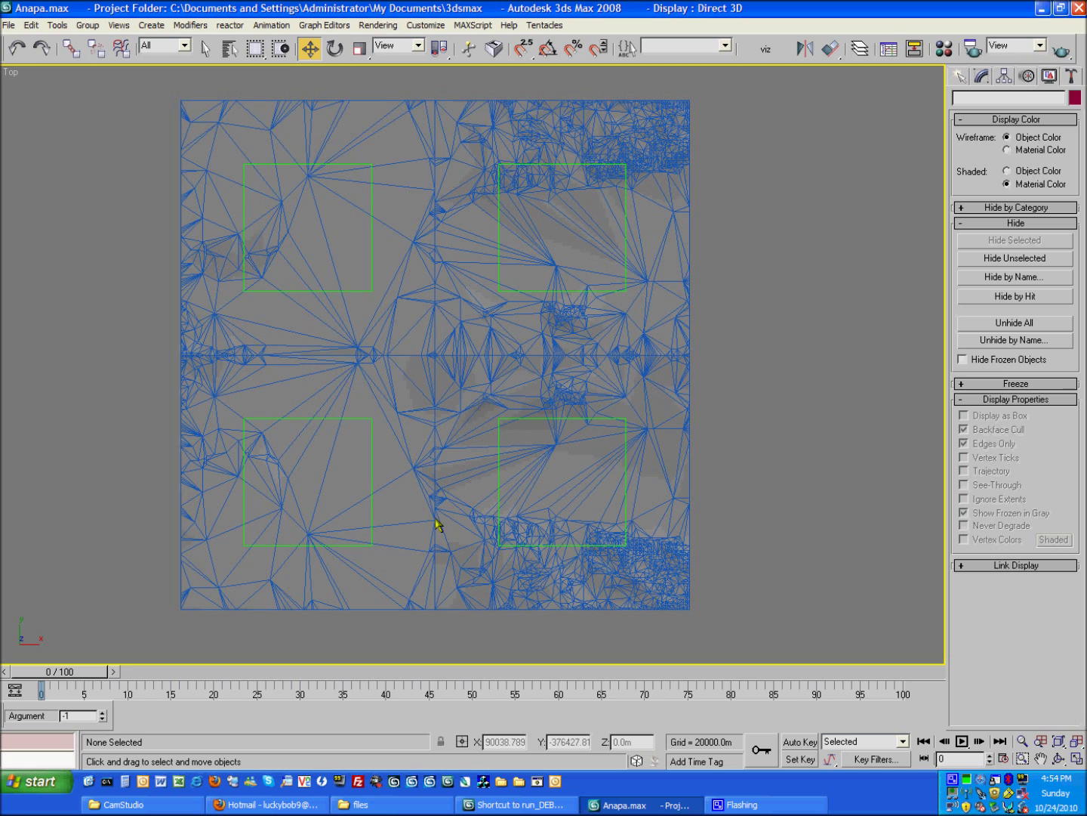
- Drop hi2B15.bmp onto both left terrain tiles and hi2B16.bmp onto both right tiles
click(355, 805)
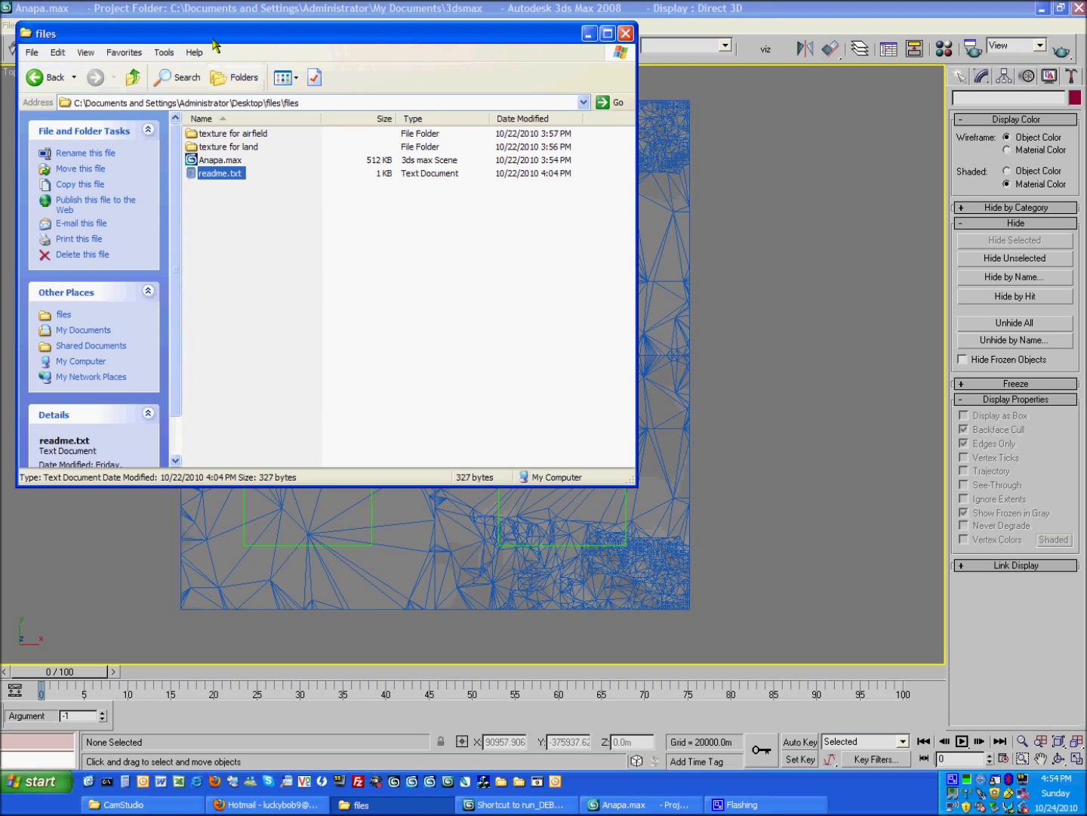
drag(214, 38, 846, 110)
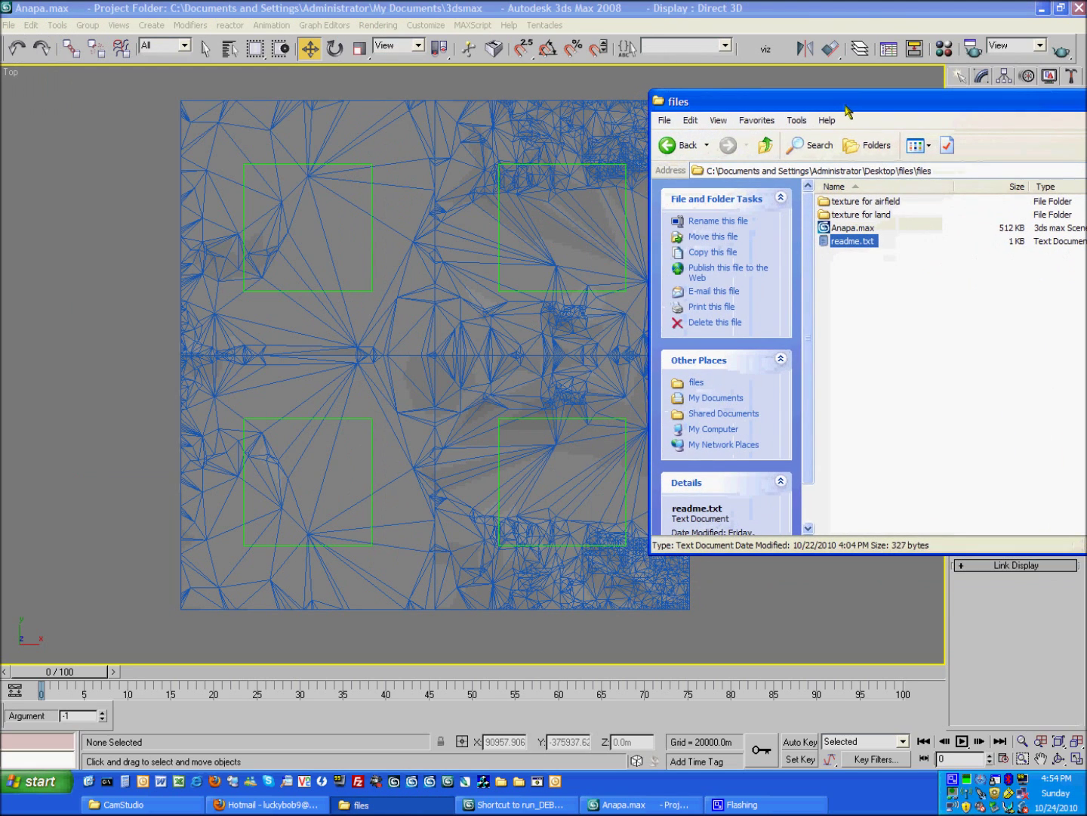
double_click(863, 212)
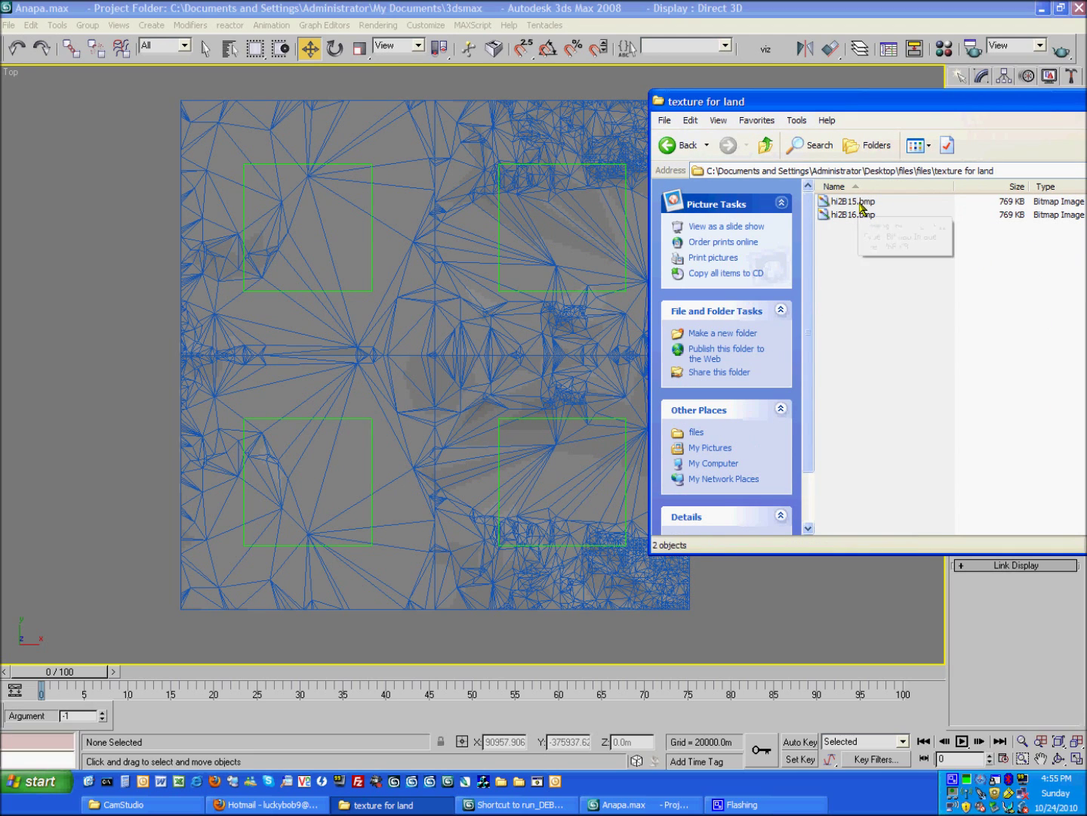
click(861, 204)
drag(864, 207, 396, 399)
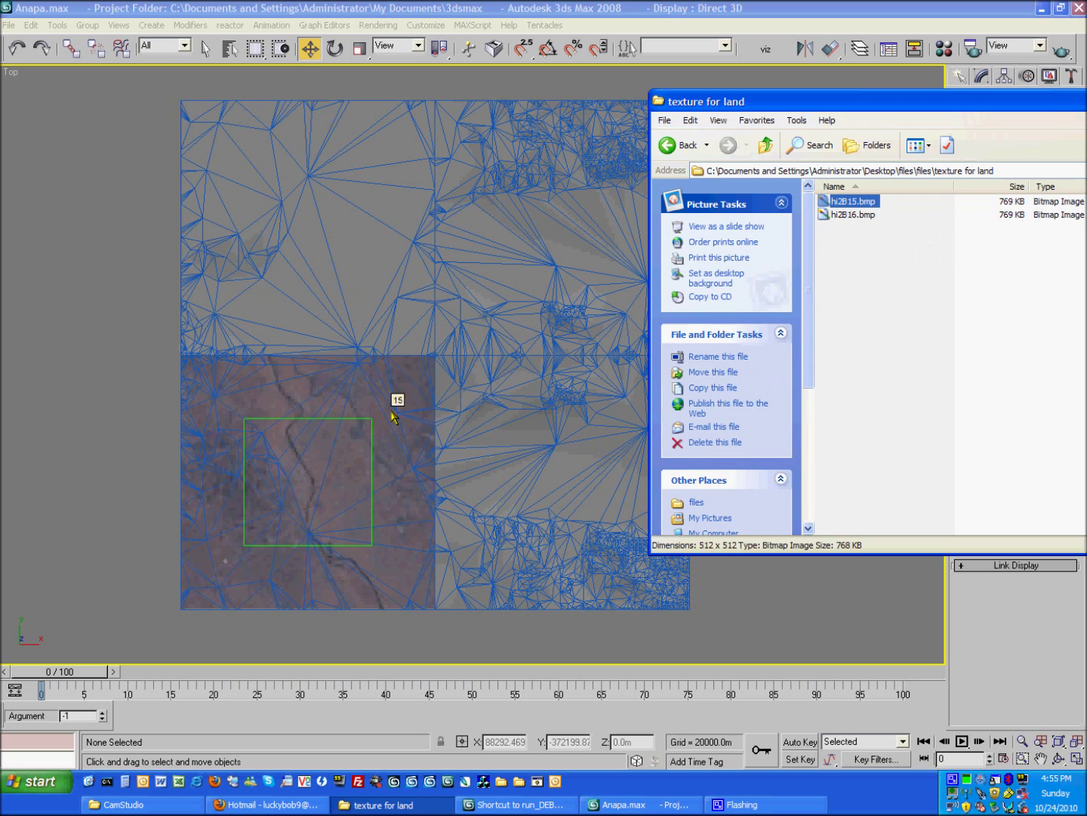
drag(847, 215, 476, 387)
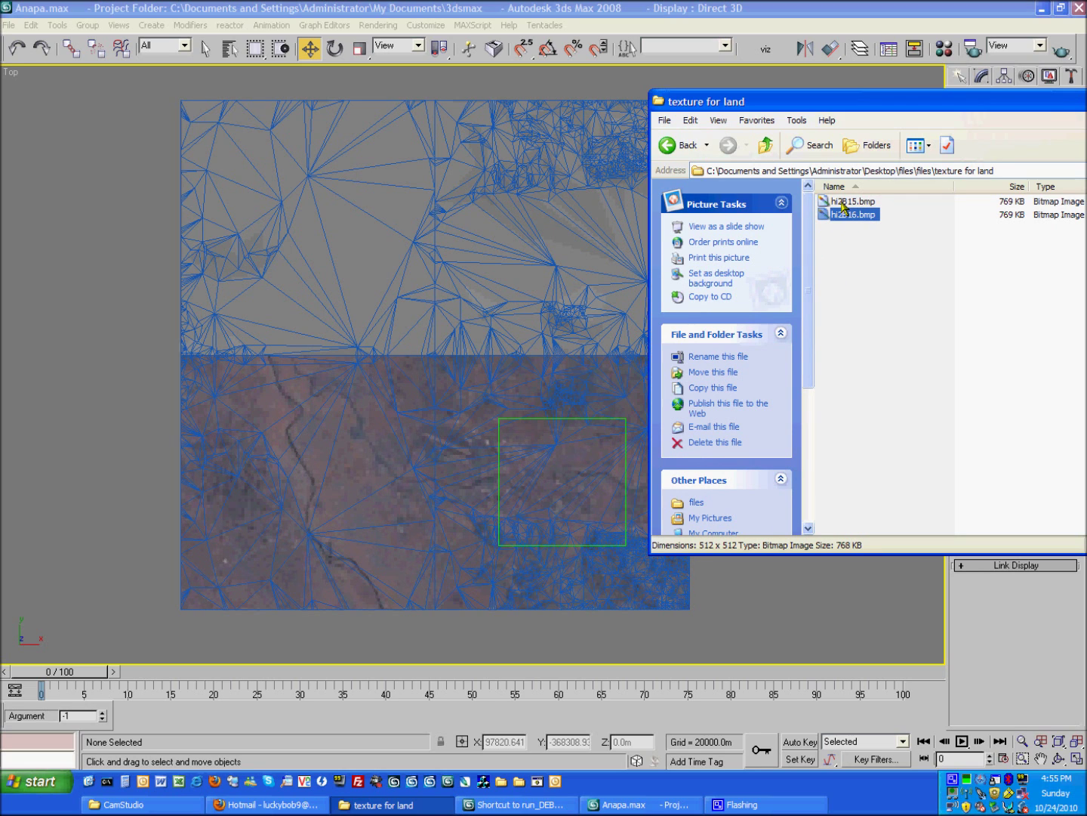
drag(843, 206, 404, 295)
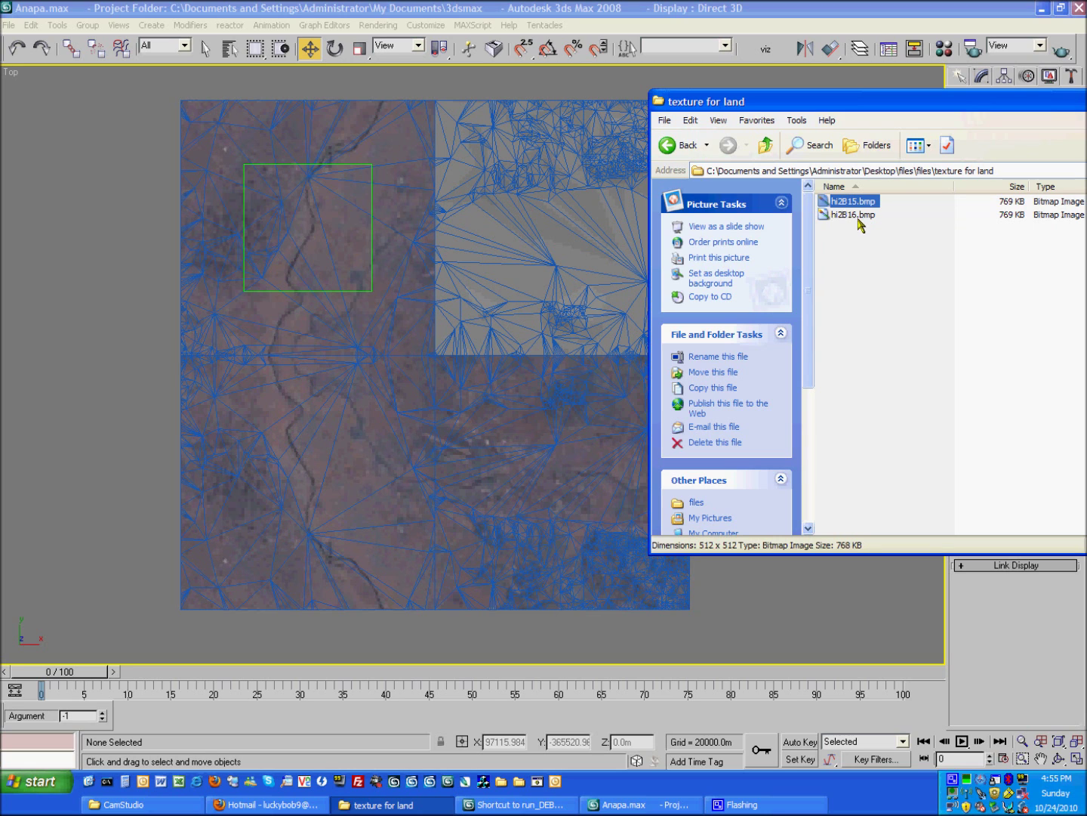
drag(860, 216, 555, 221)
drag(452, 256, 453, 254)
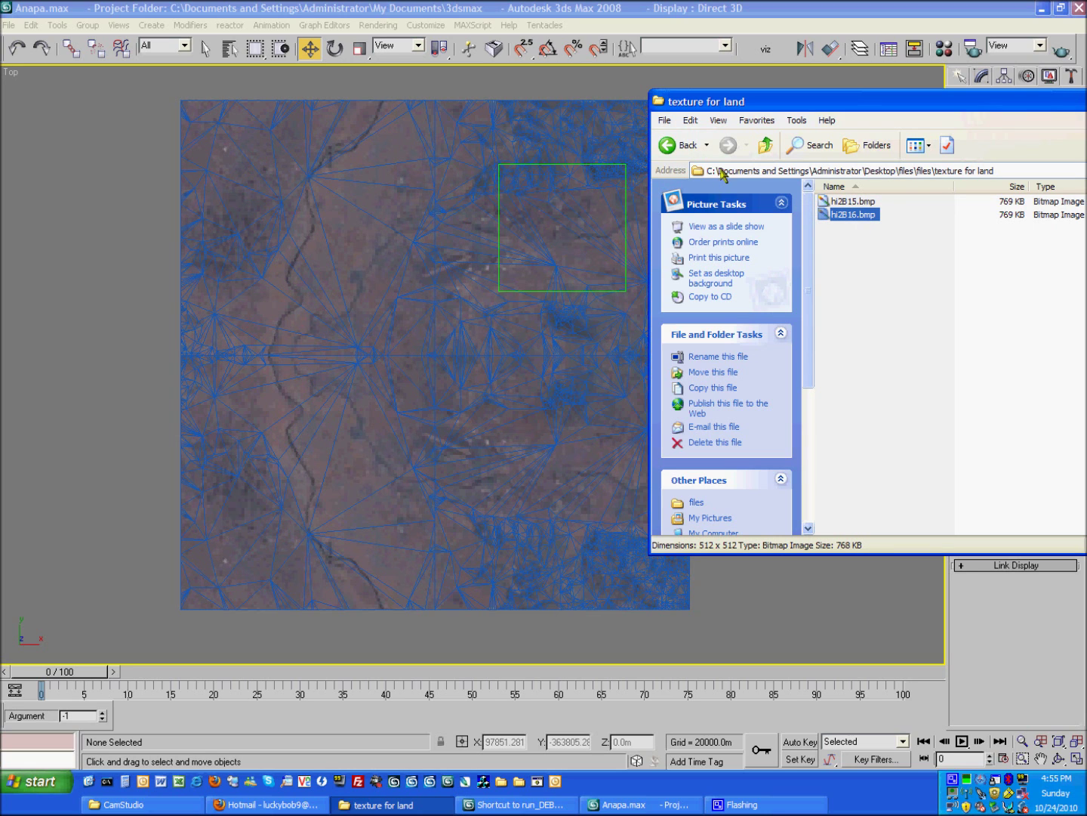
- Return to 3ds Max, pan to show all four tiles, and switch to wireframe
drag(1026, 105, 794, 123)
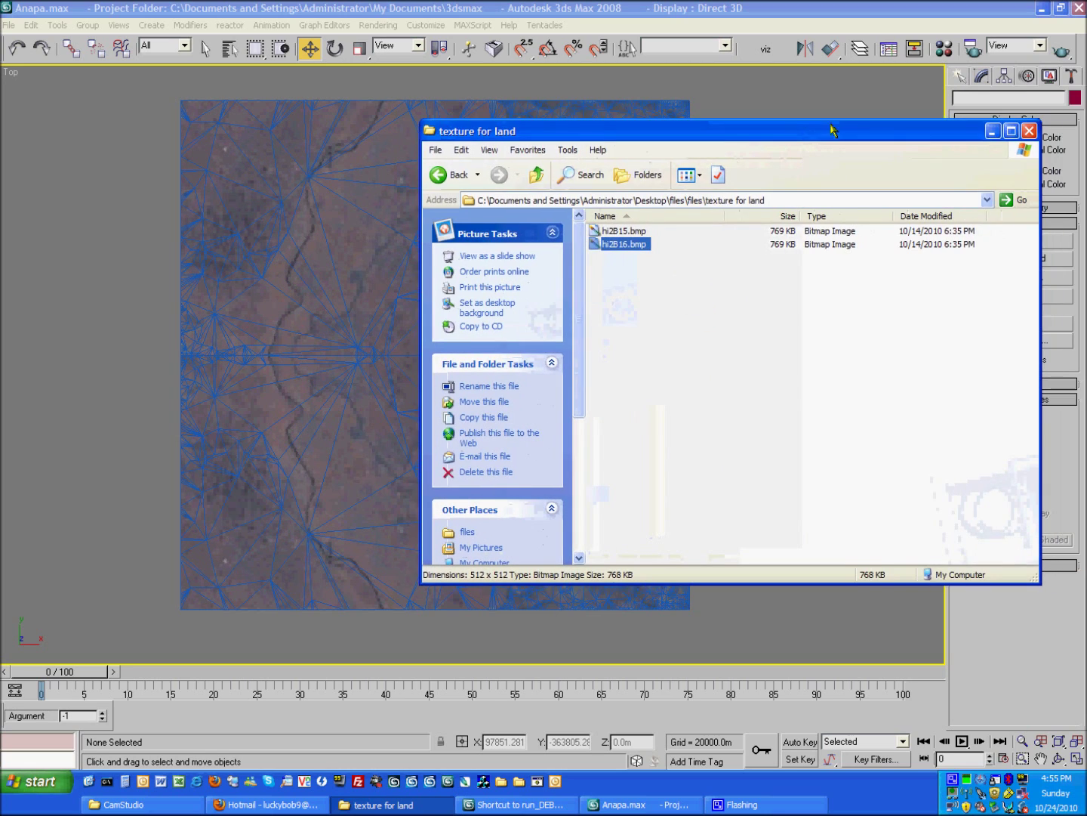
click(682, 279)
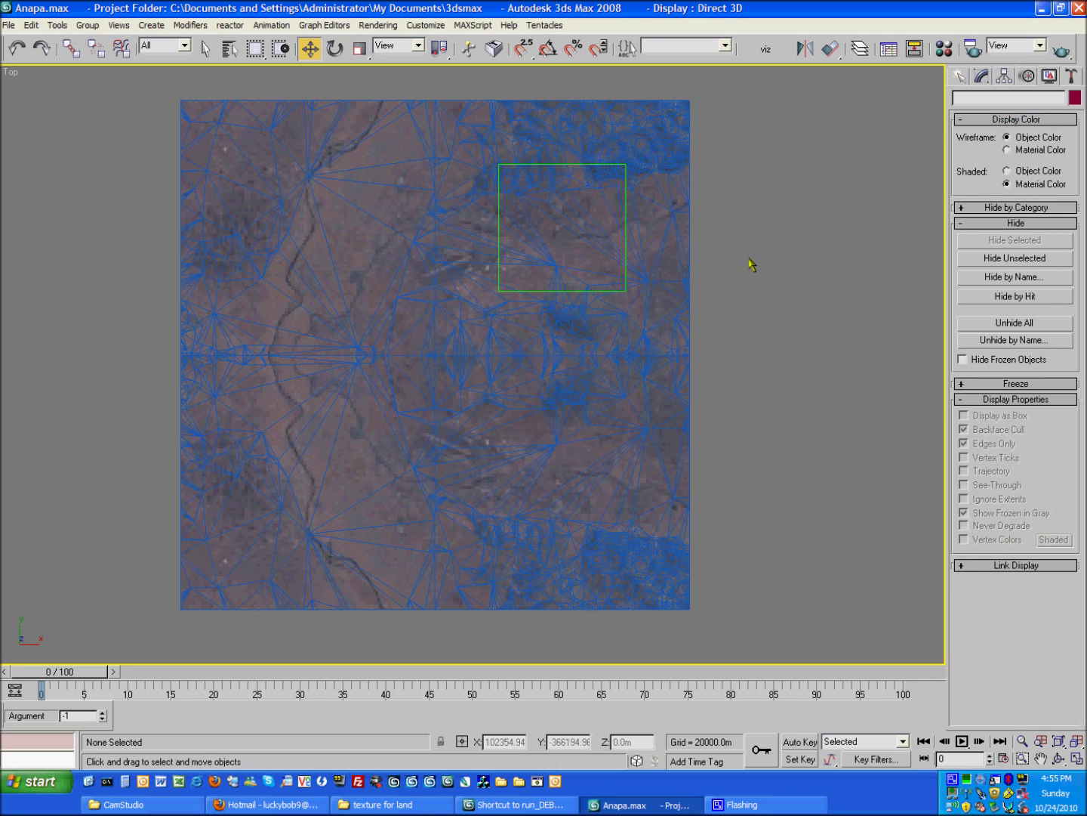
middle_drag(751, 266, 728, 301)
key(F3)
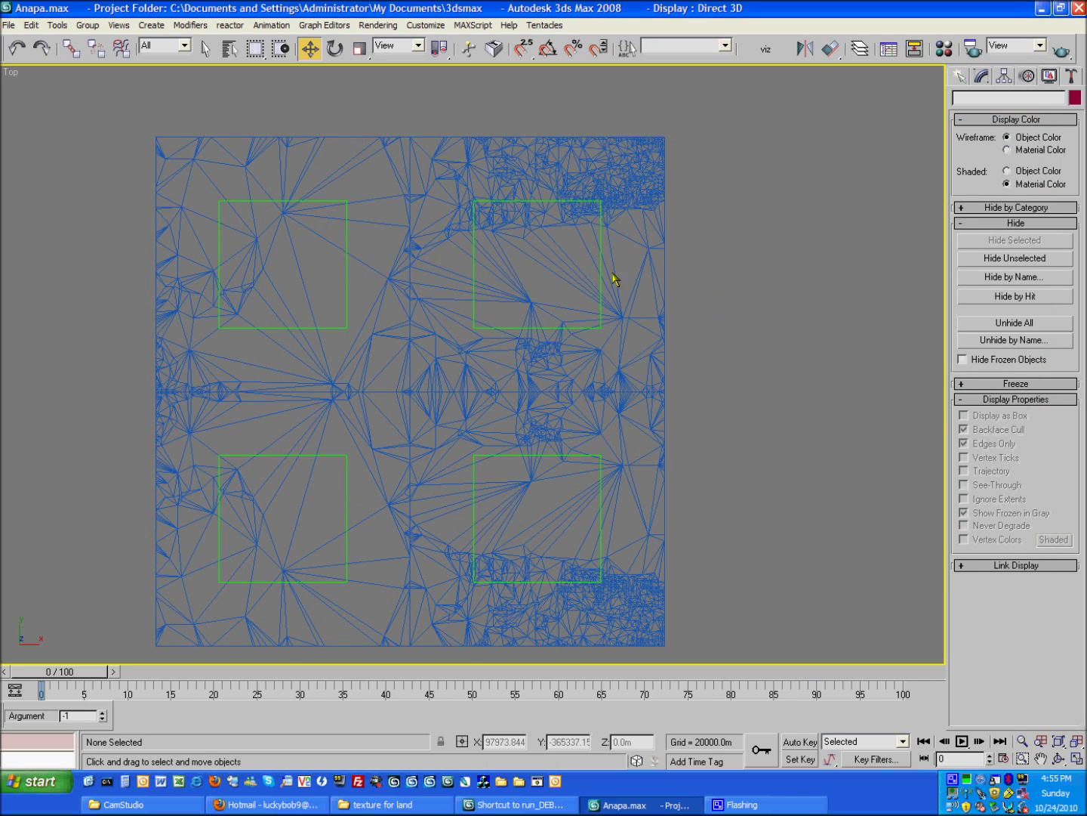
- Check the upper-right, L0R0420S02 and L0R0420S00 tile helpers, undoing an accidental move
click(601, 270)
drag(557, 247, 645, 201)
key(ctrl+z)
click(341, 244)
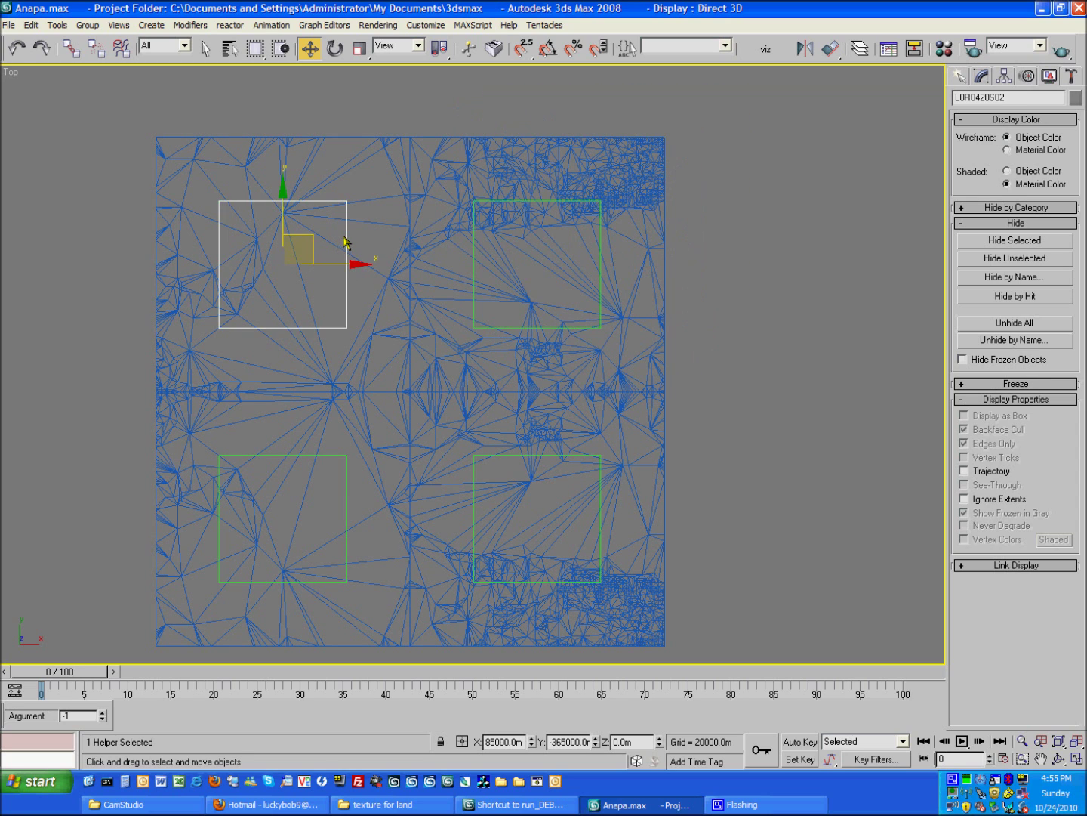
click(346, 467)
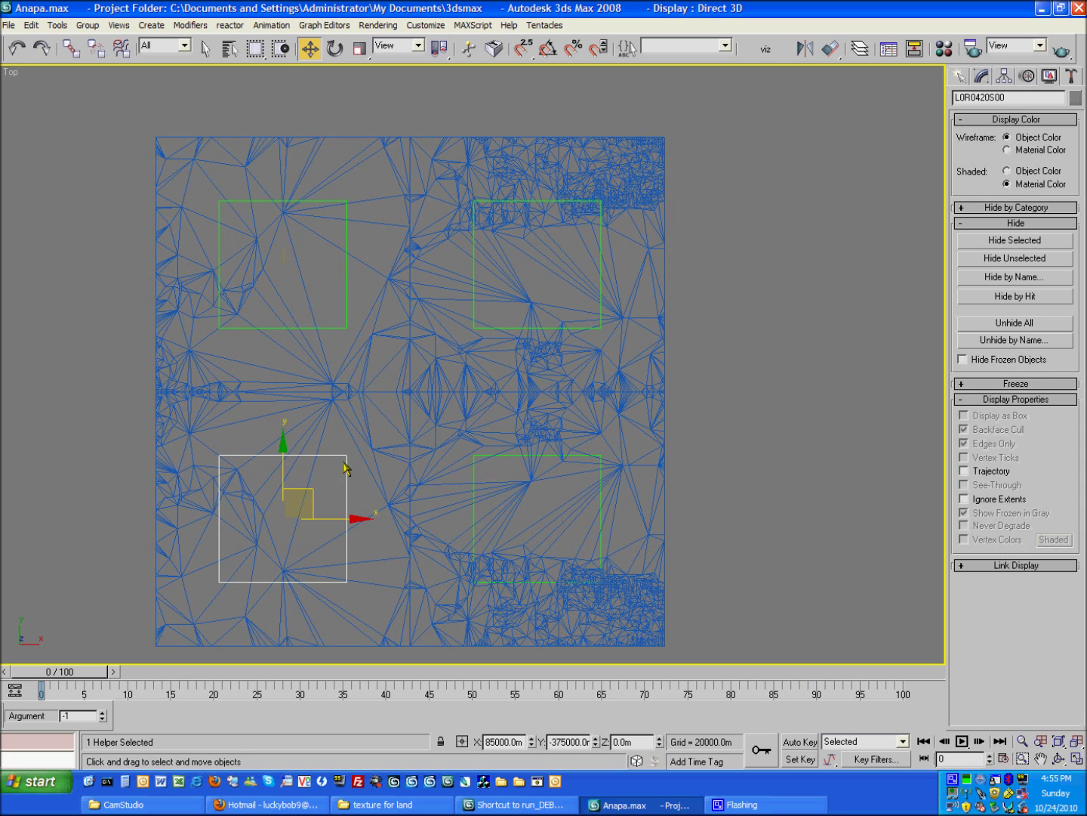
- Undo a test move of the lower-right tile, then marquee-select all terrain tiles and helpers
click(602, 460)
drag(601, 461, 654, 419)
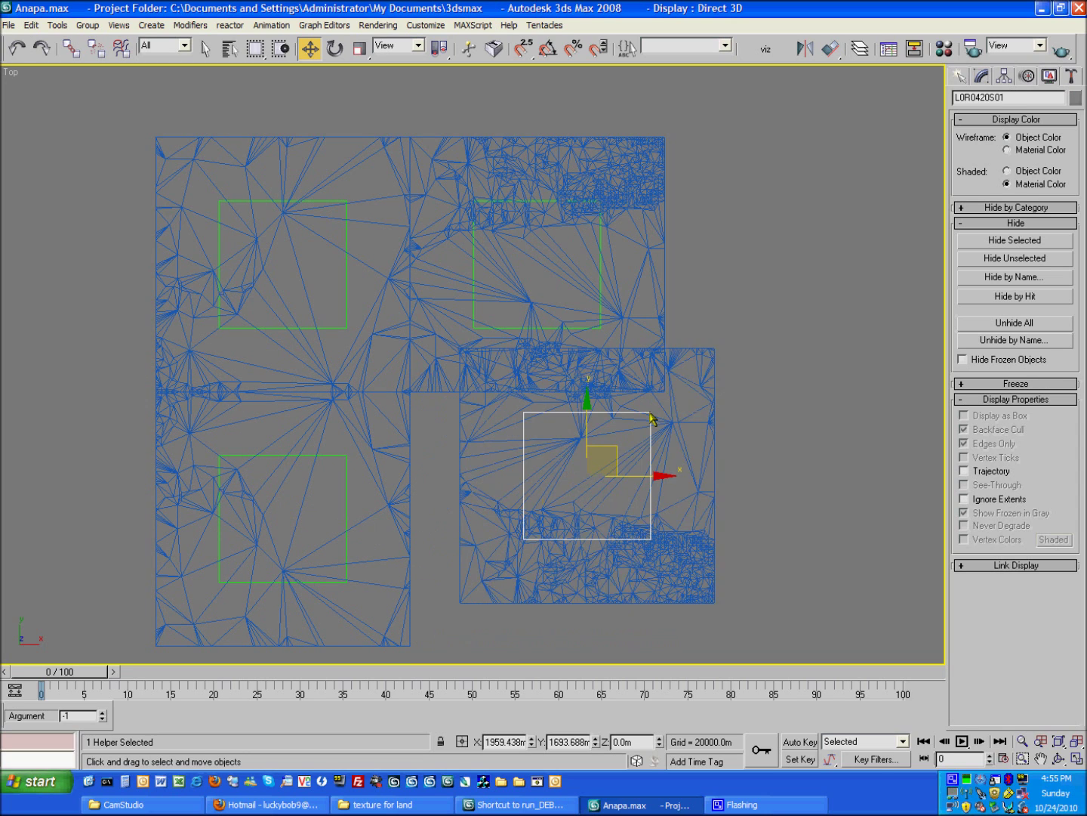
key(ctrl+z)
click(759, 356)
drag(68, 148, 683, 646)
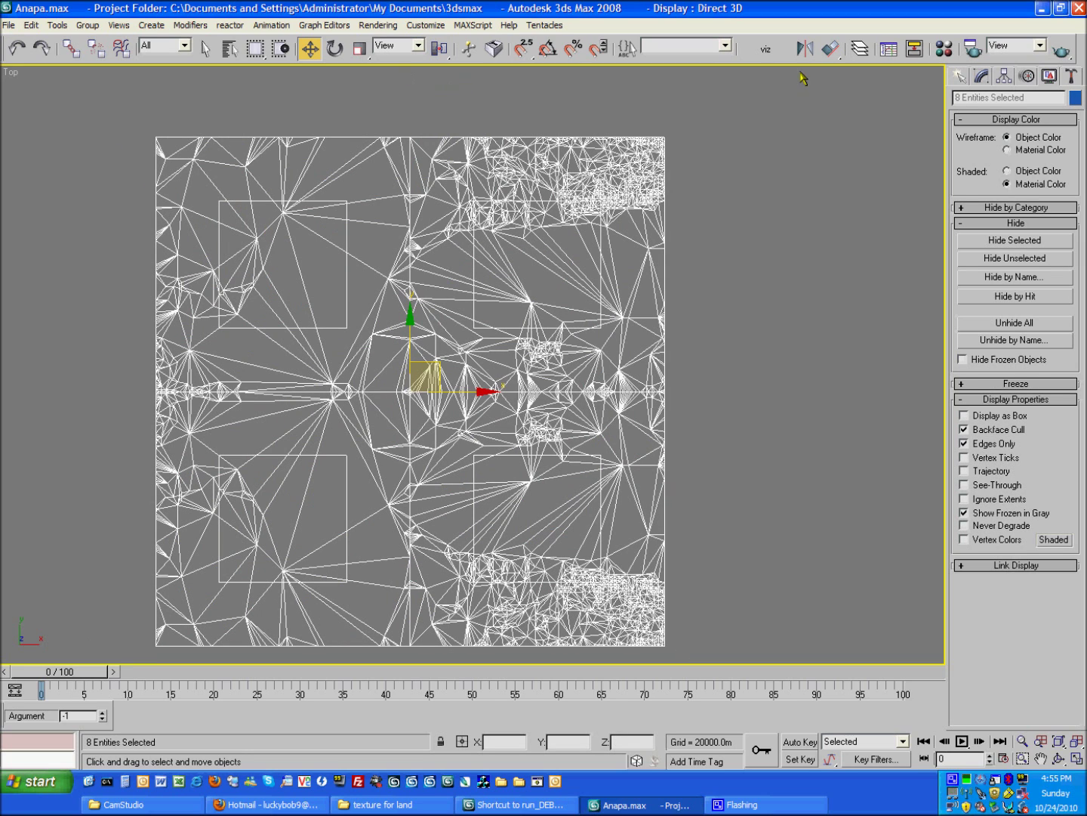
- Open the MaxSuperficial utility and expand its Surface rollout
click(1070, 76)
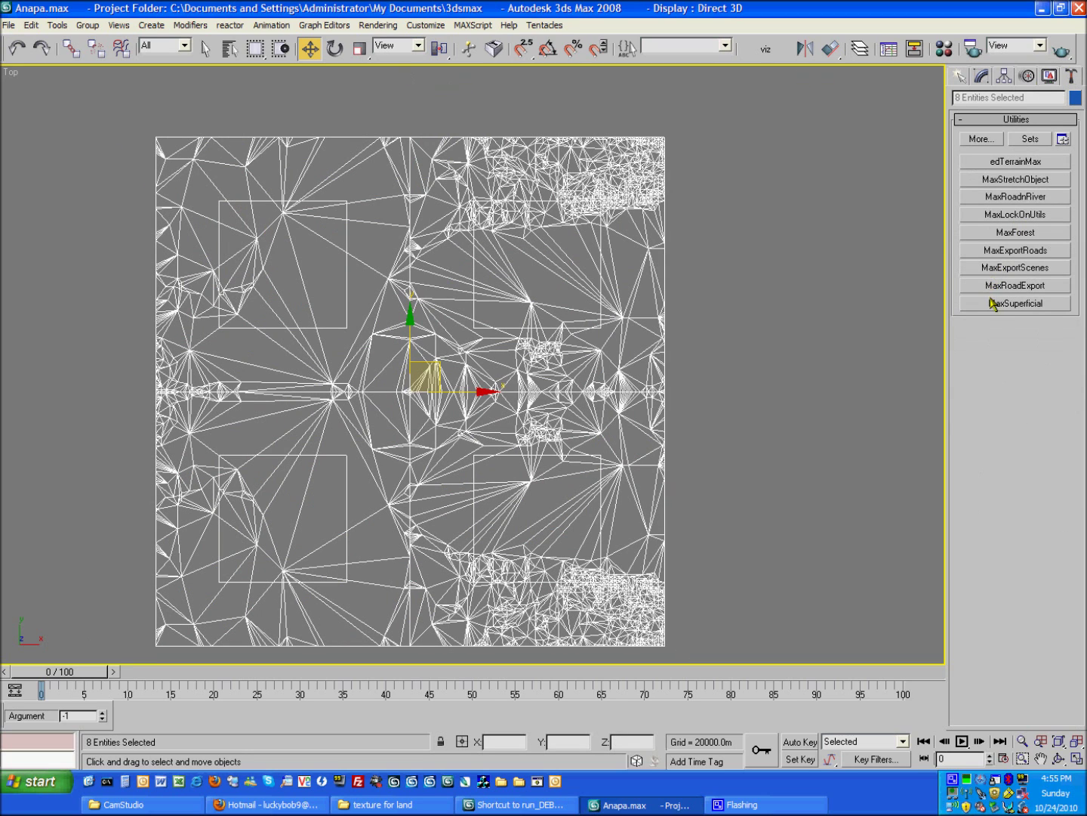
click(999, 269)
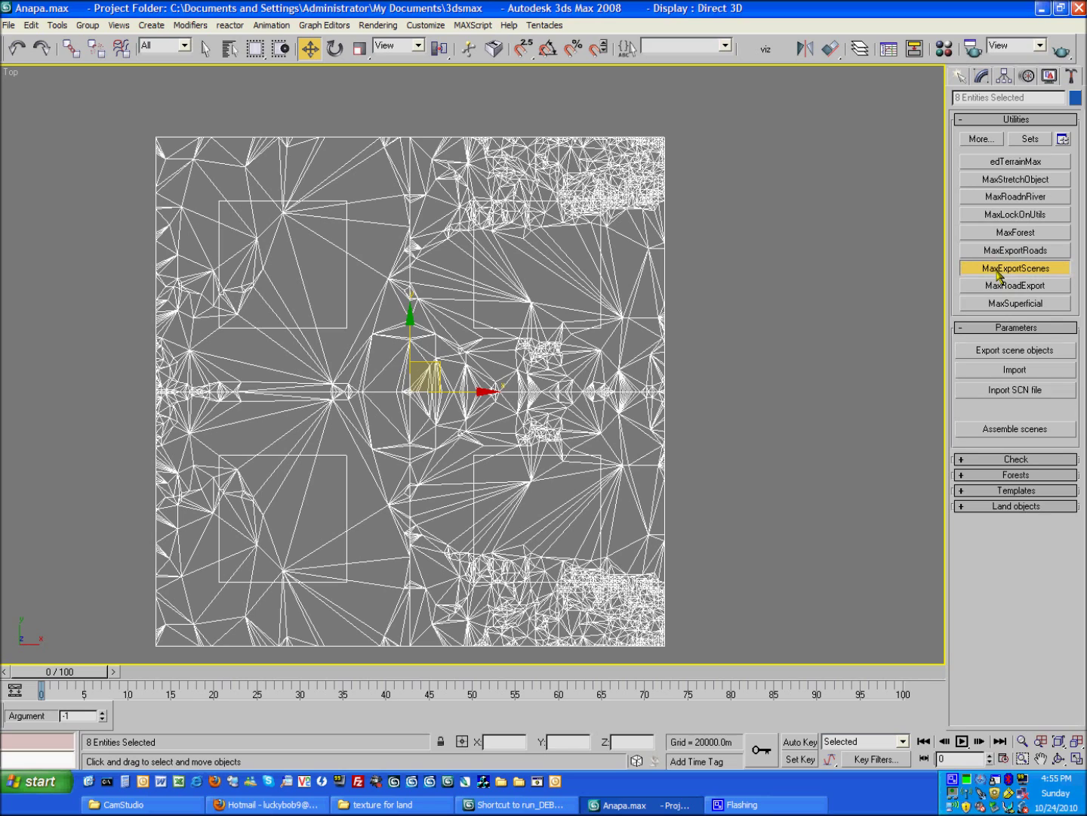
click(992, 305)
click(996, 374)
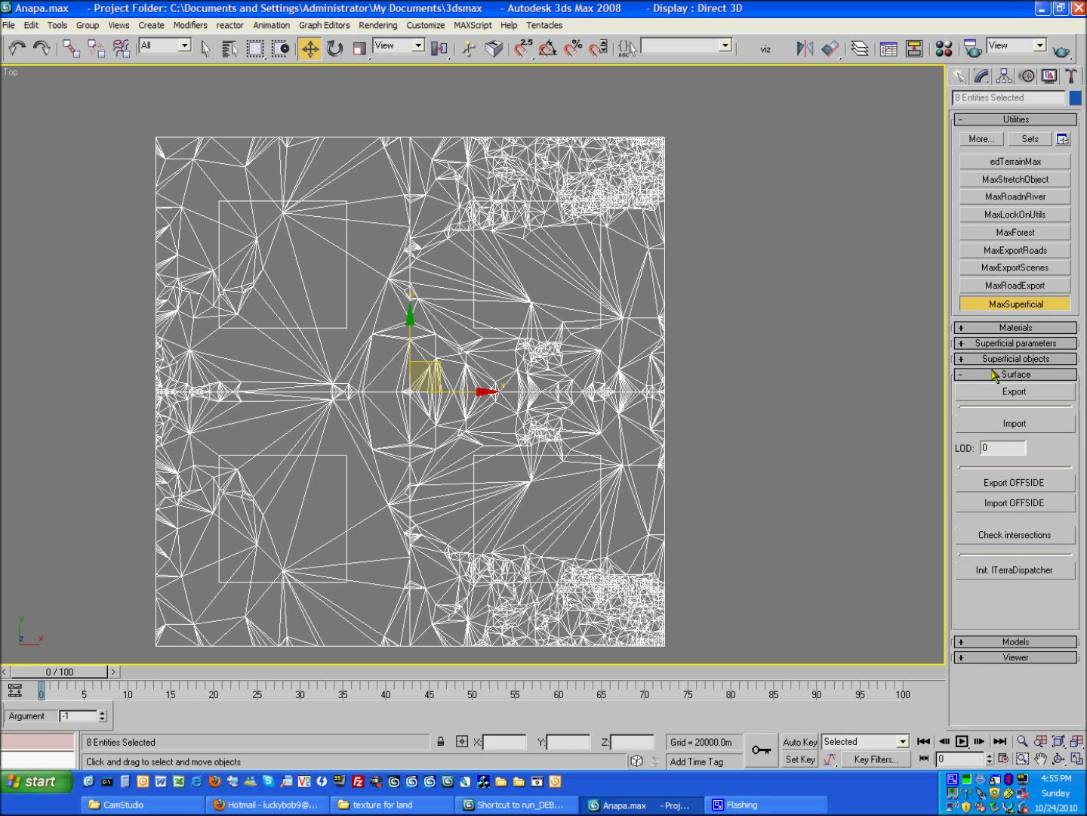
- Export the surface as 'land', dismiss the materials.lma.lua error, and expand Materials
click(1006, 393)
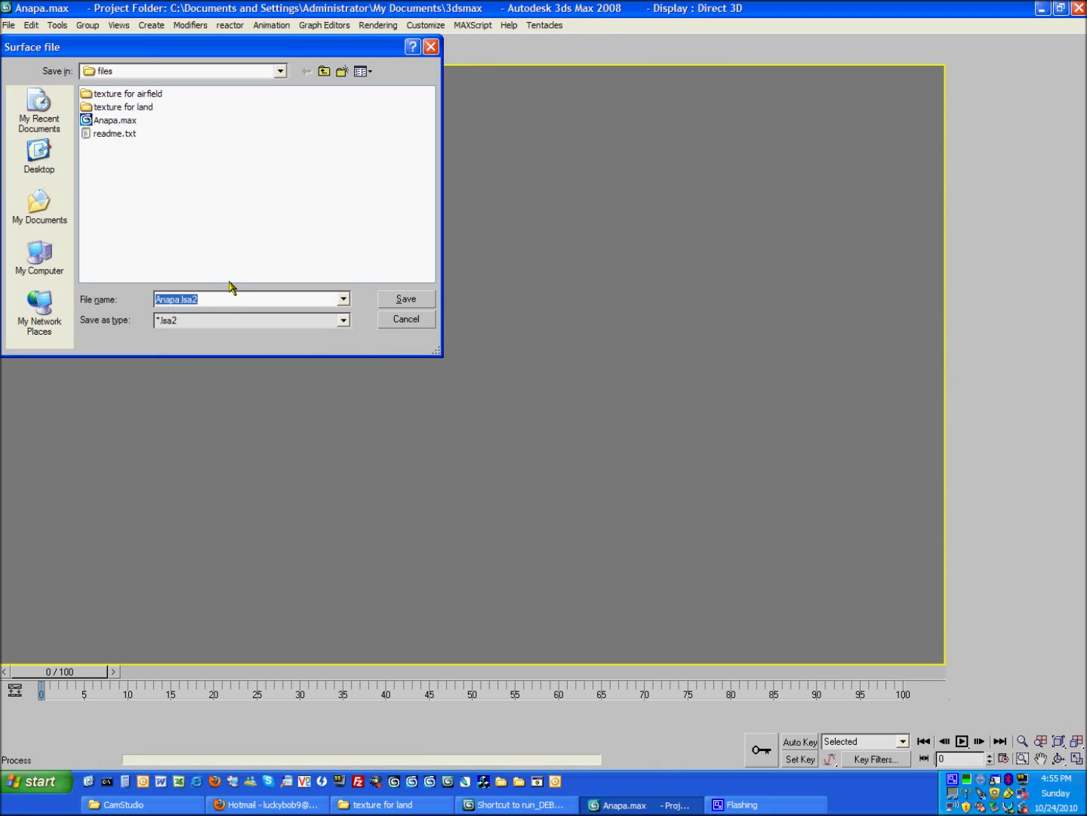
text(land)
click(418, 299)
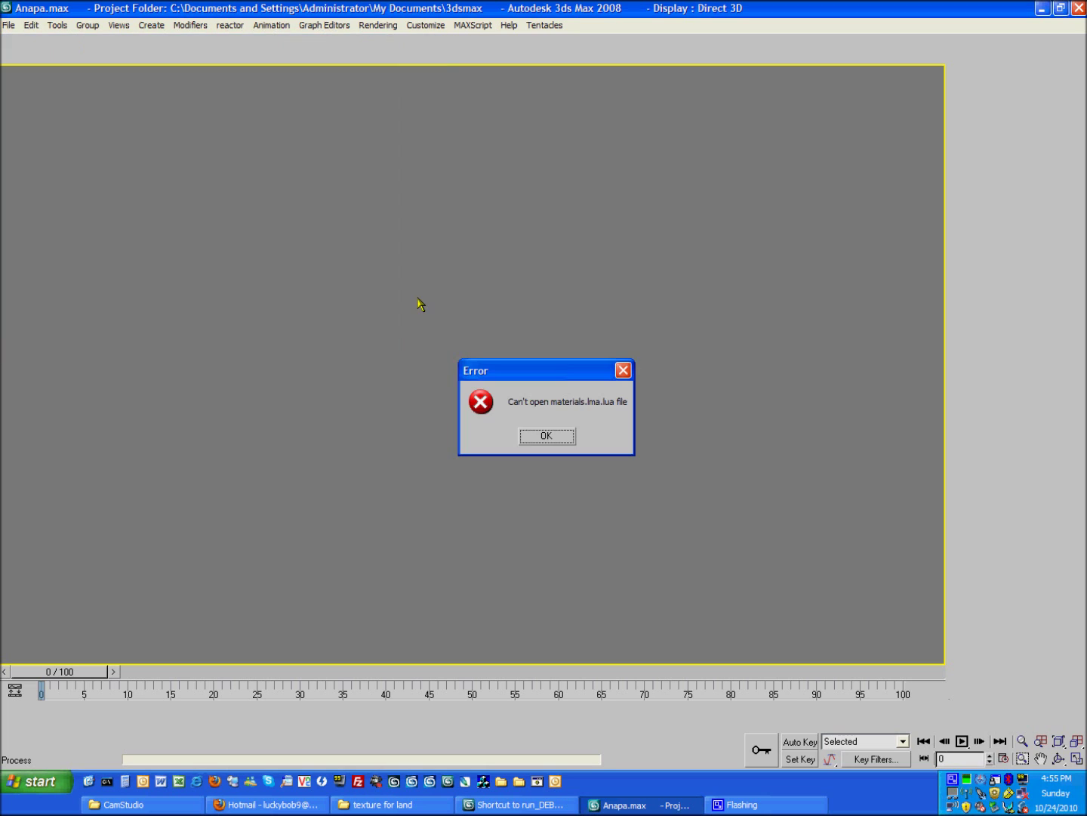
click(548, 437)
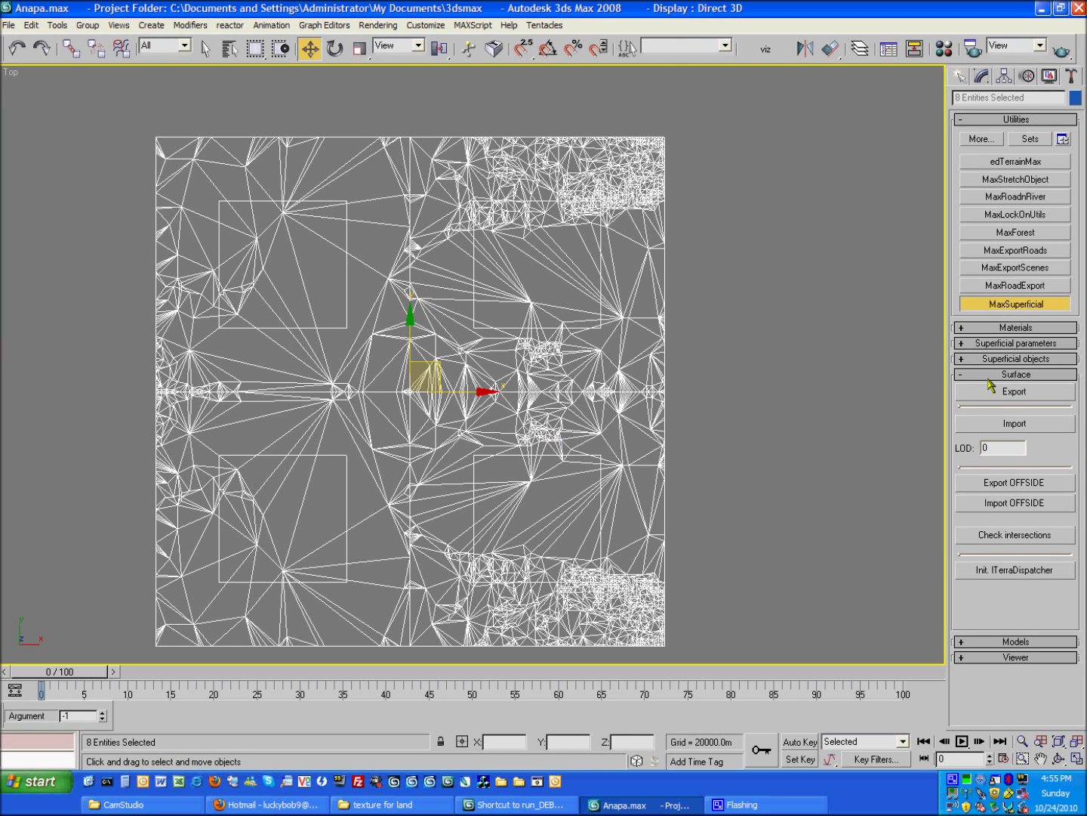
click(1009, 328)
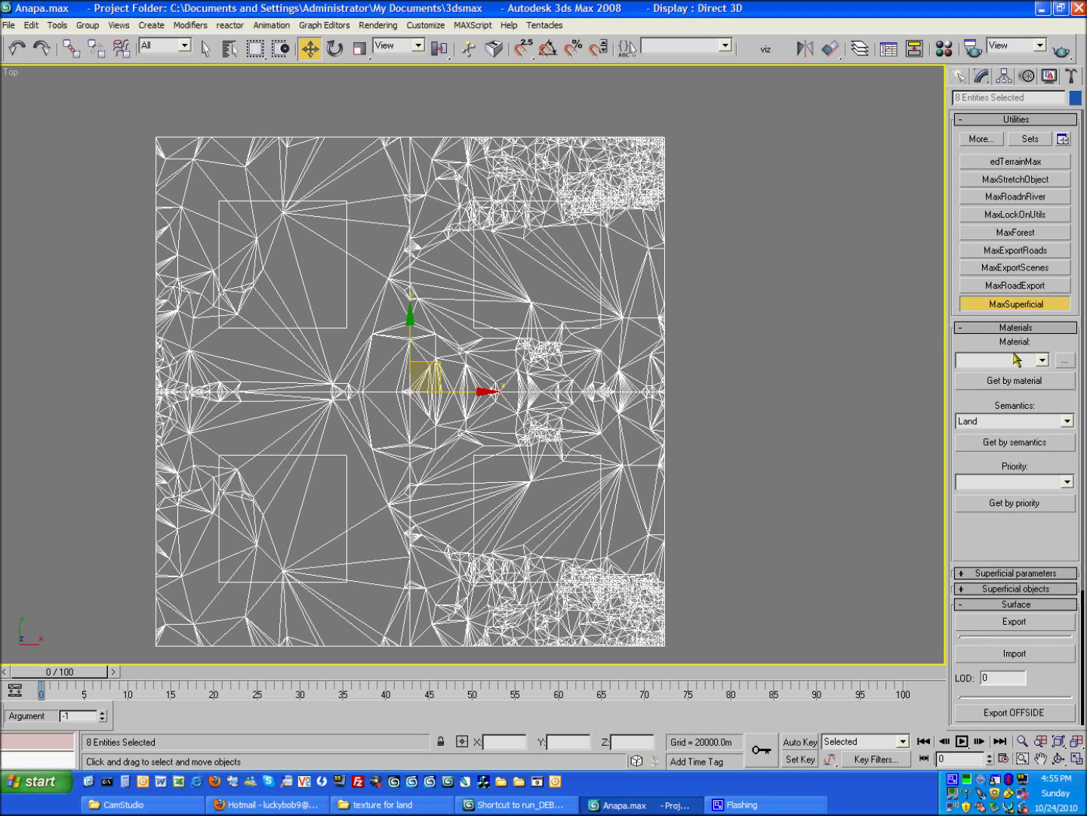
click(1042, 361)
click(1043, 361)
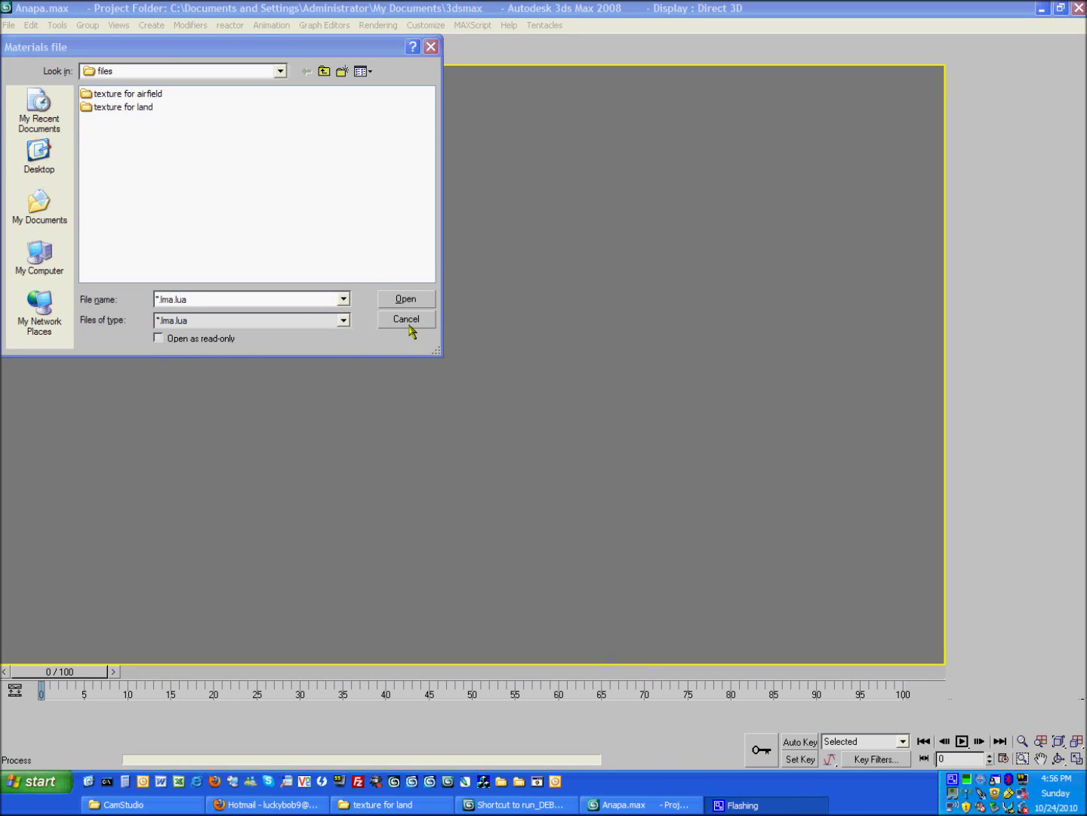
click(406, 319)
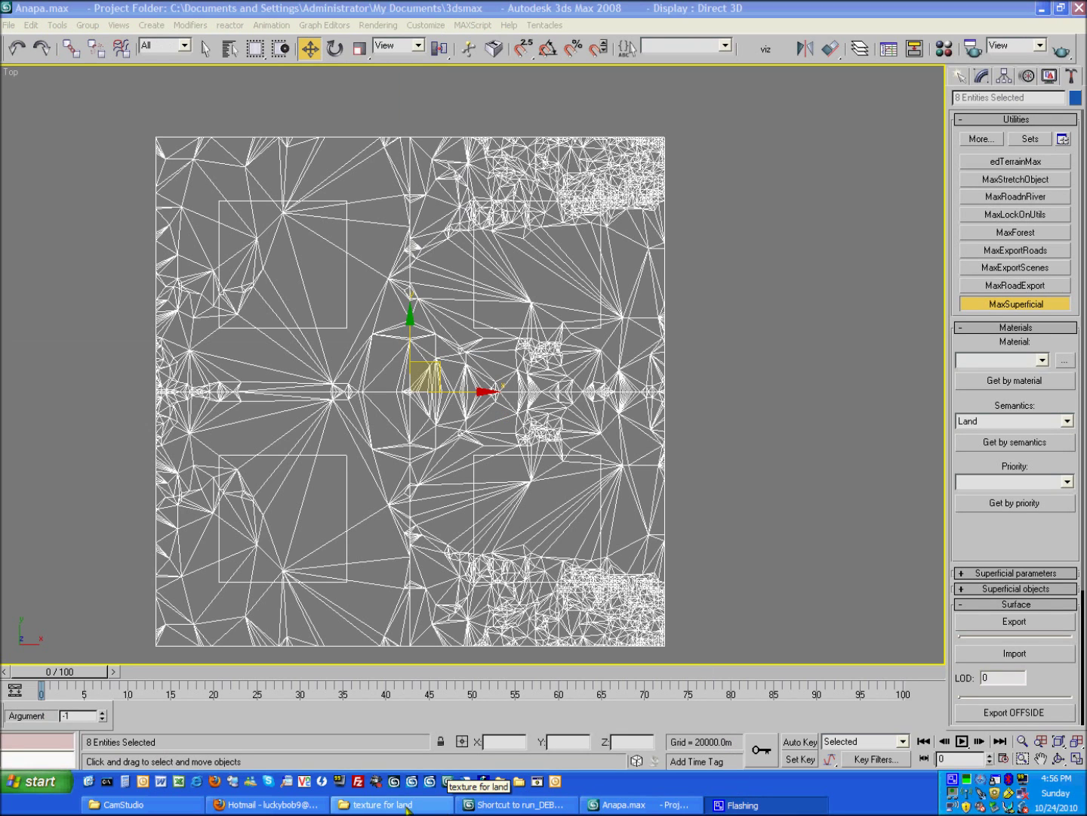
click(956, 780)
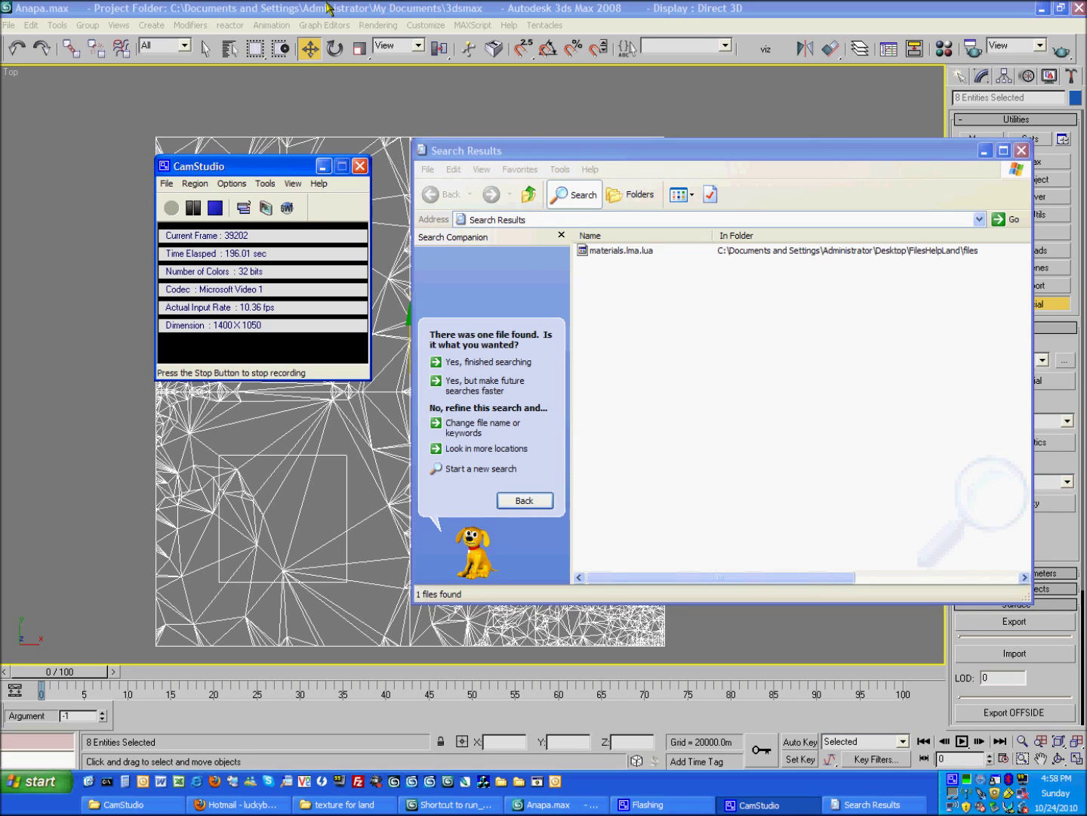
click(328, 9)
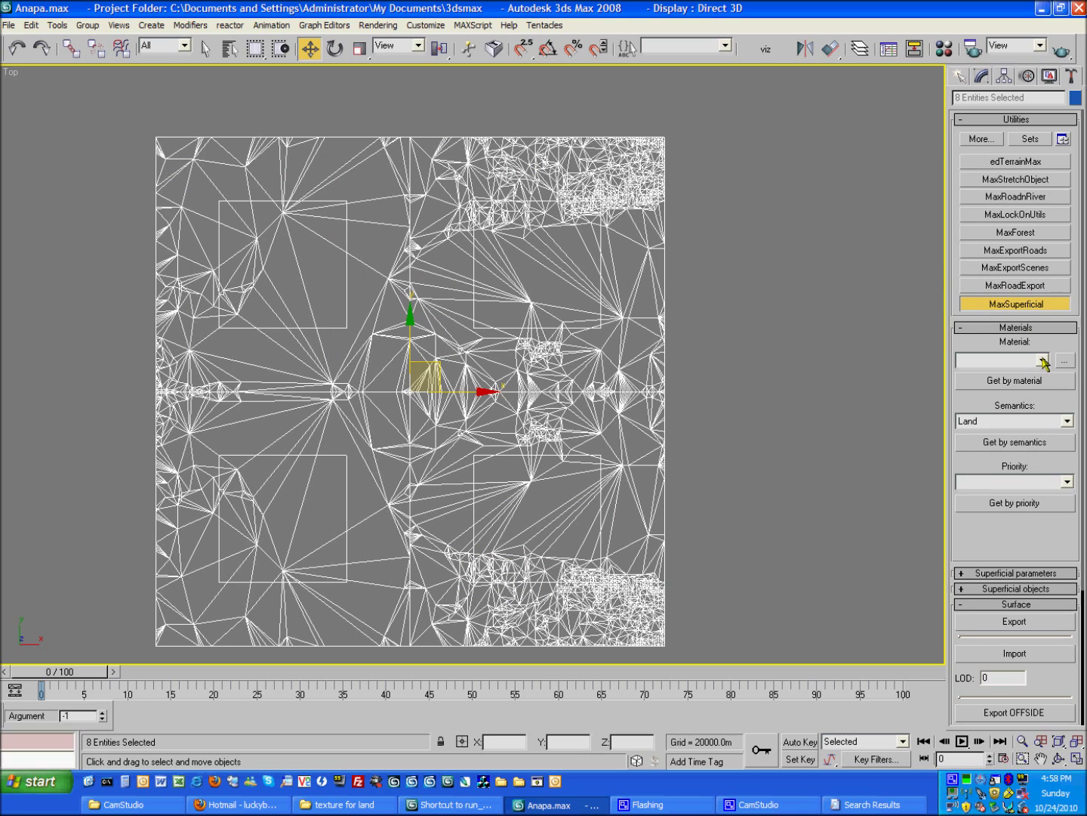
click(1064, 361)
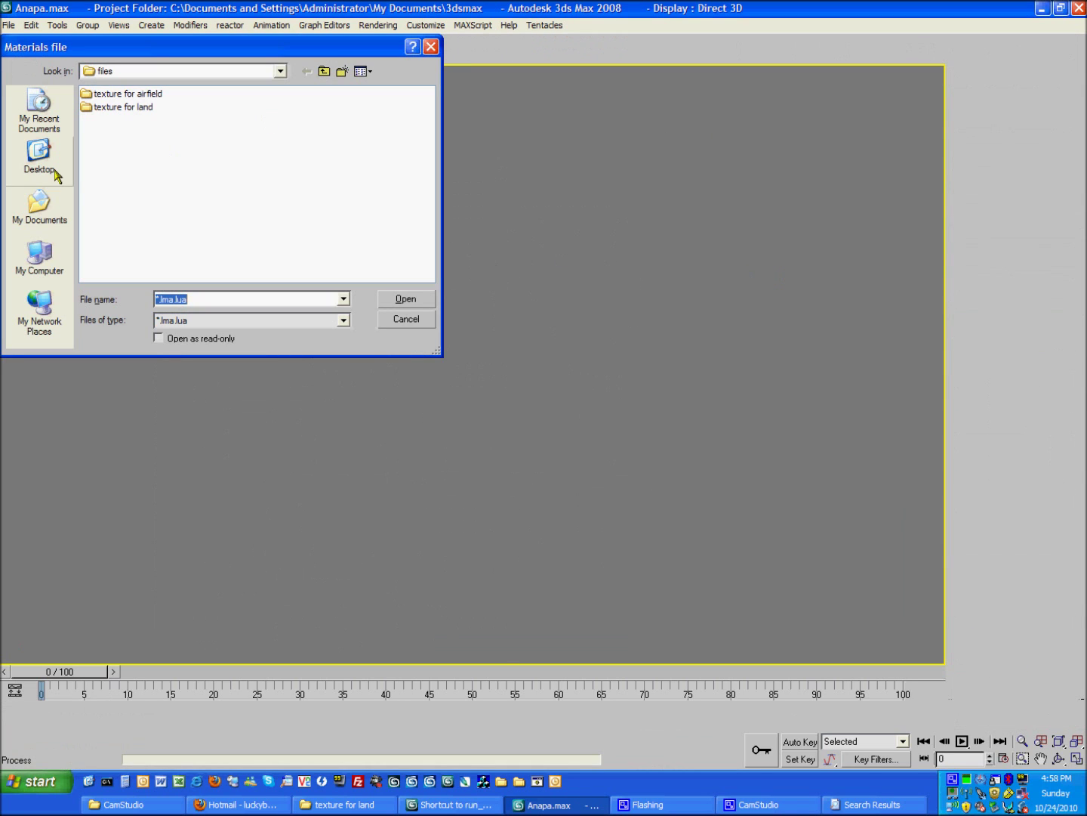
click(874, 805)
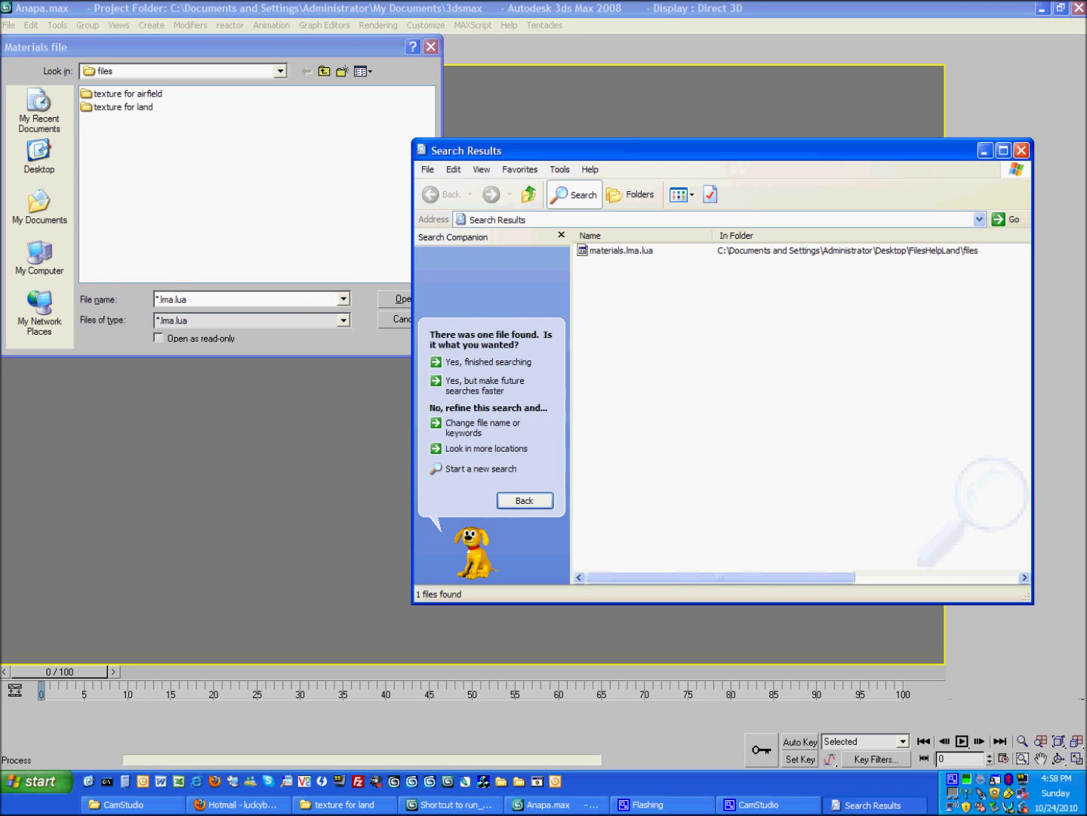
click(874, 804)
click(40, 155)
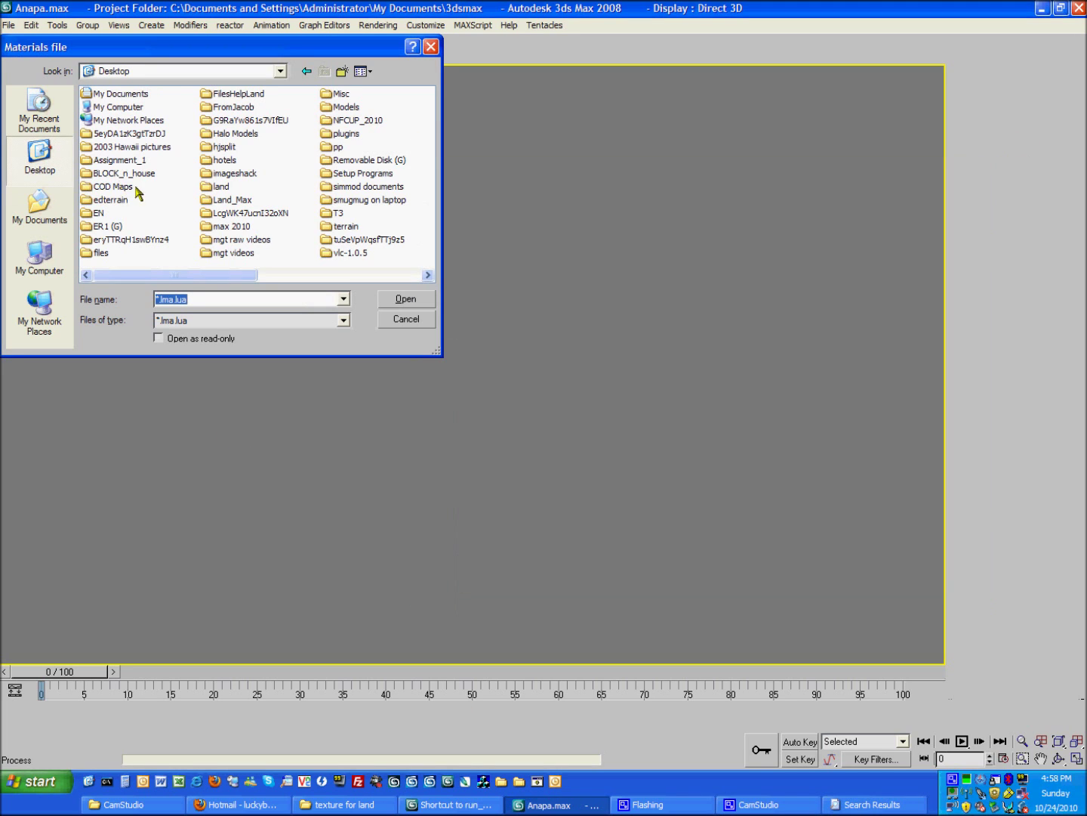
click(126, 188)
key(h)
key(Return)
key(BackSpace)
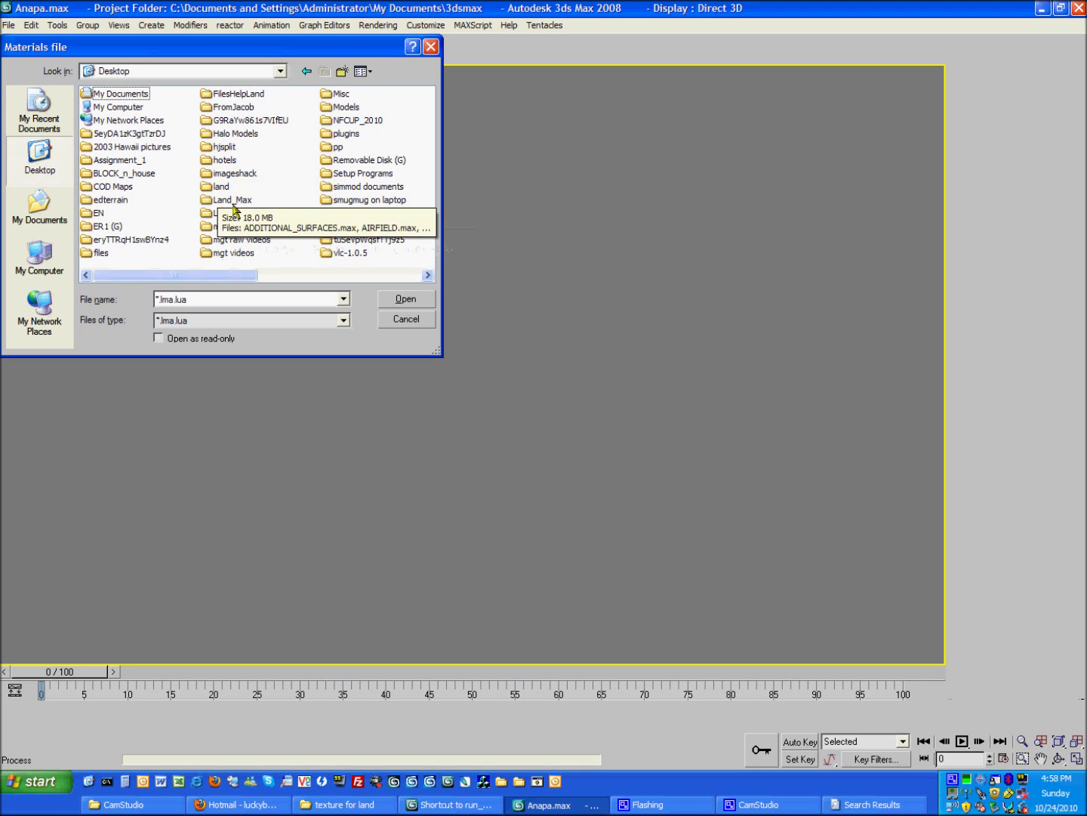
click(873, 804)
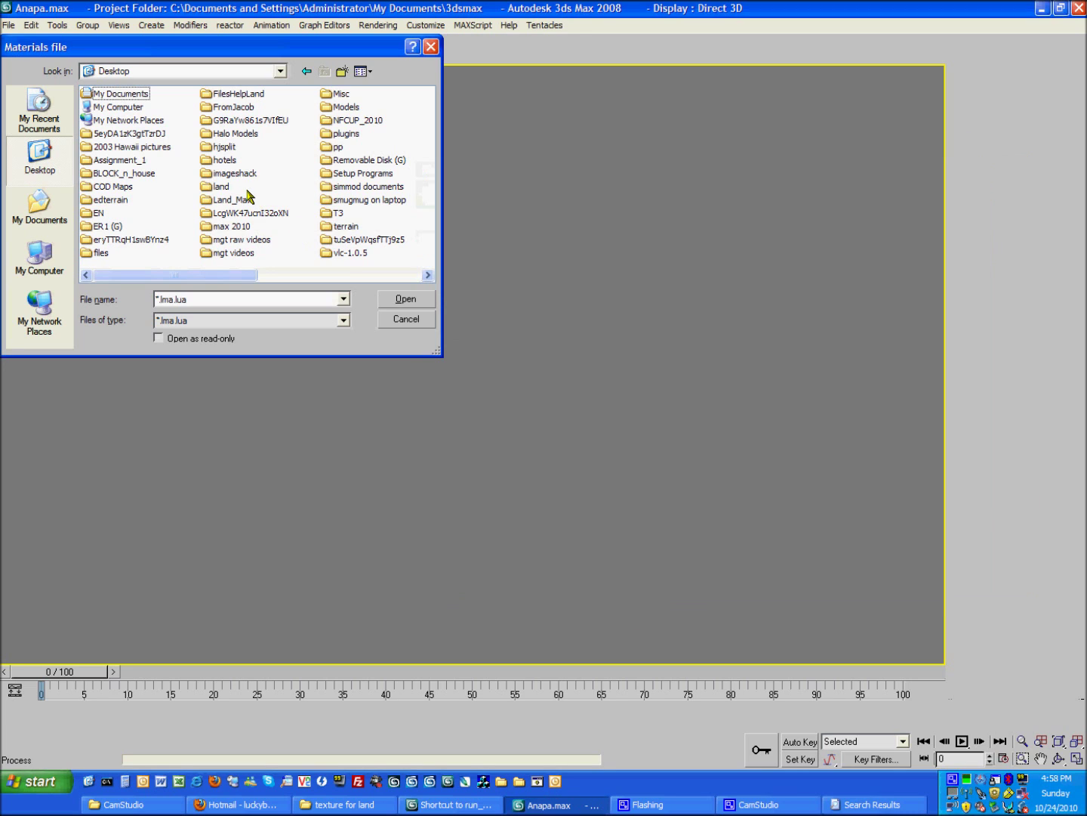
click(249, 191)
key(f)
key(Return)
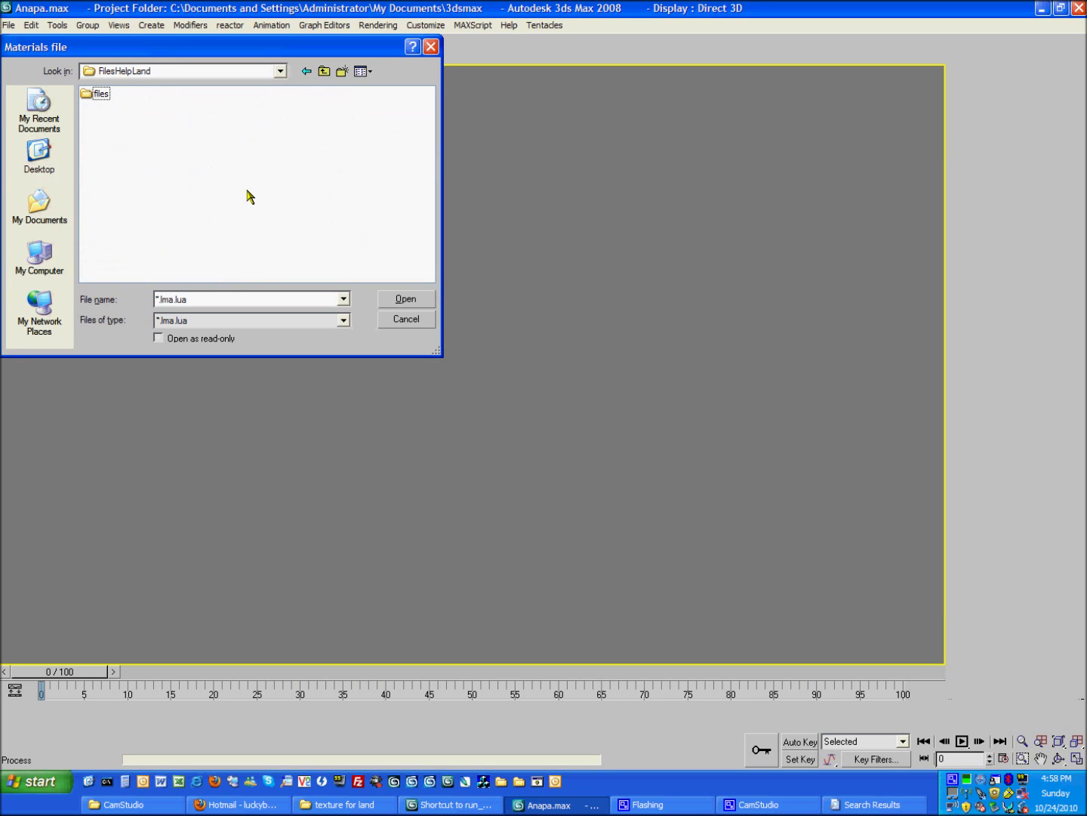
double_click(99, 94)
click(98, 95)
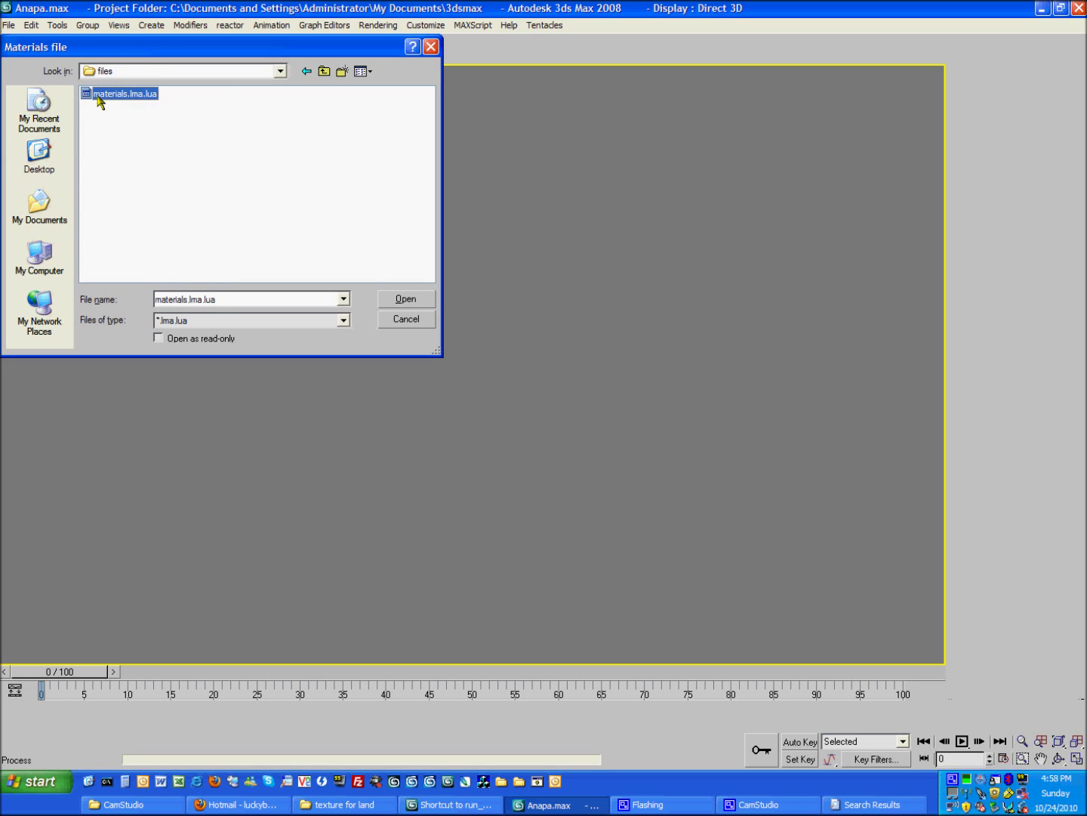
click(407, 304)
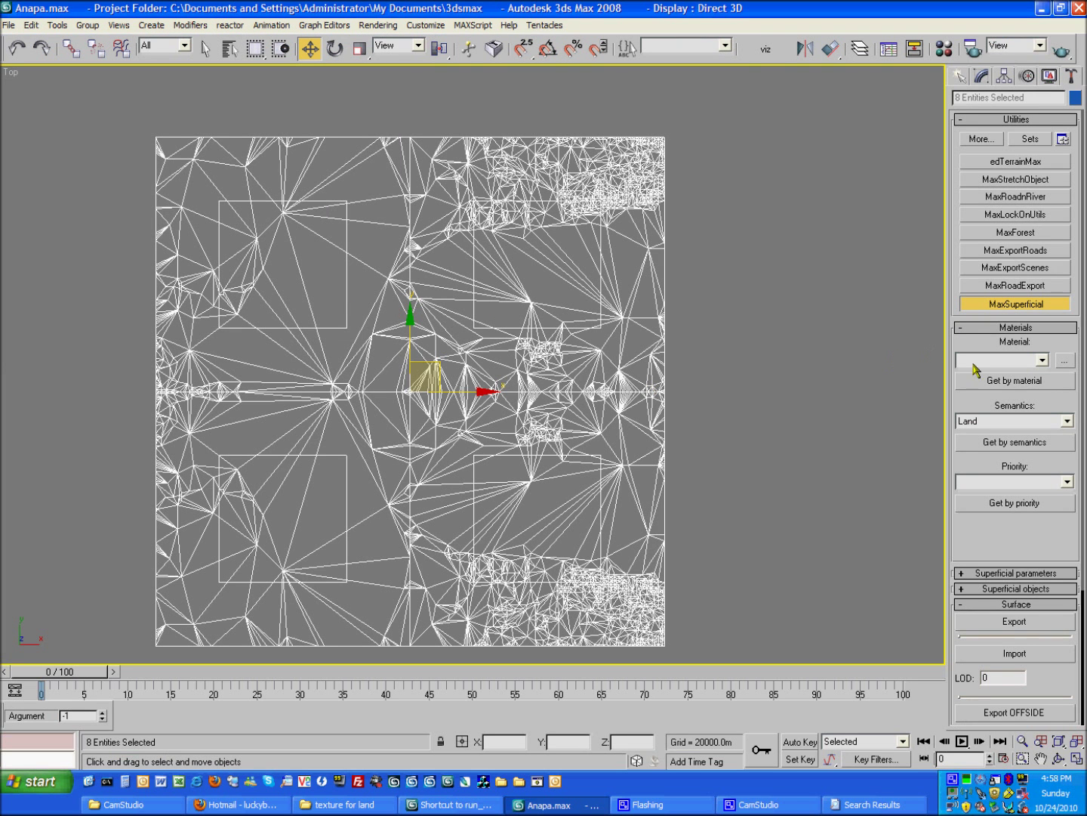
- Set the surface Semantics to Land, leaving the material unchanged
click(1043, 362)
click(1043, 361)
click(1030, 420)
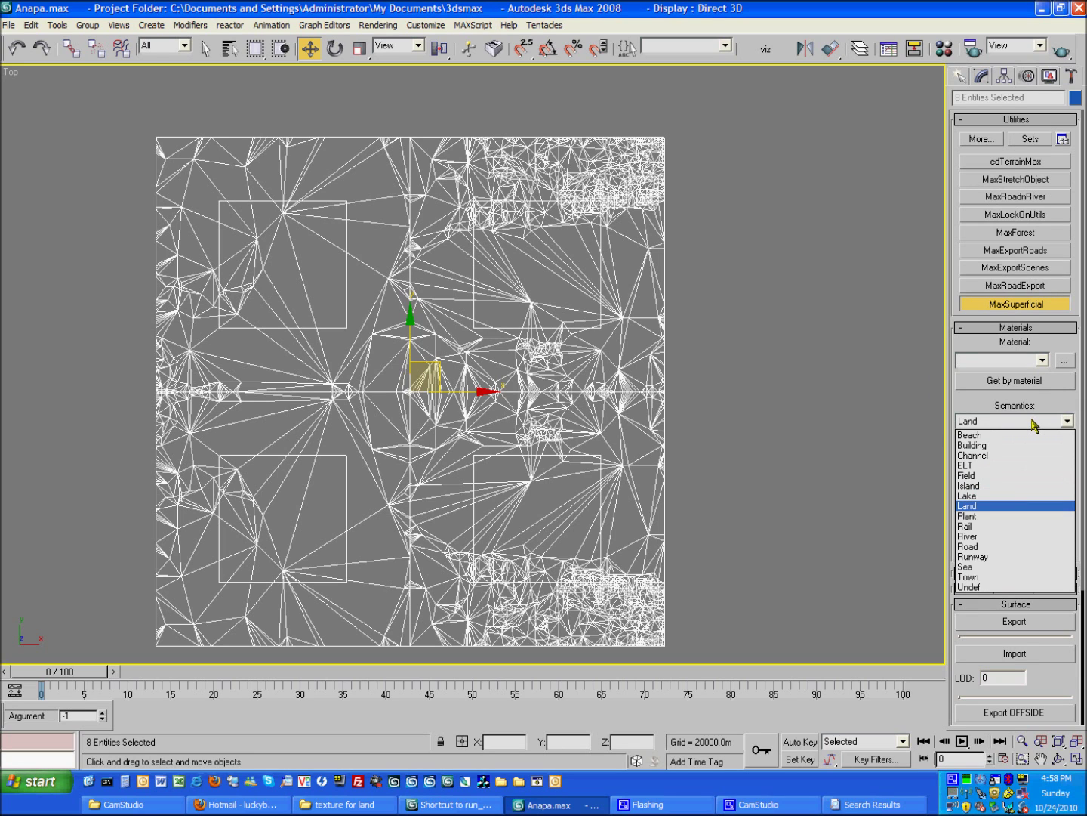
click(983, 507)
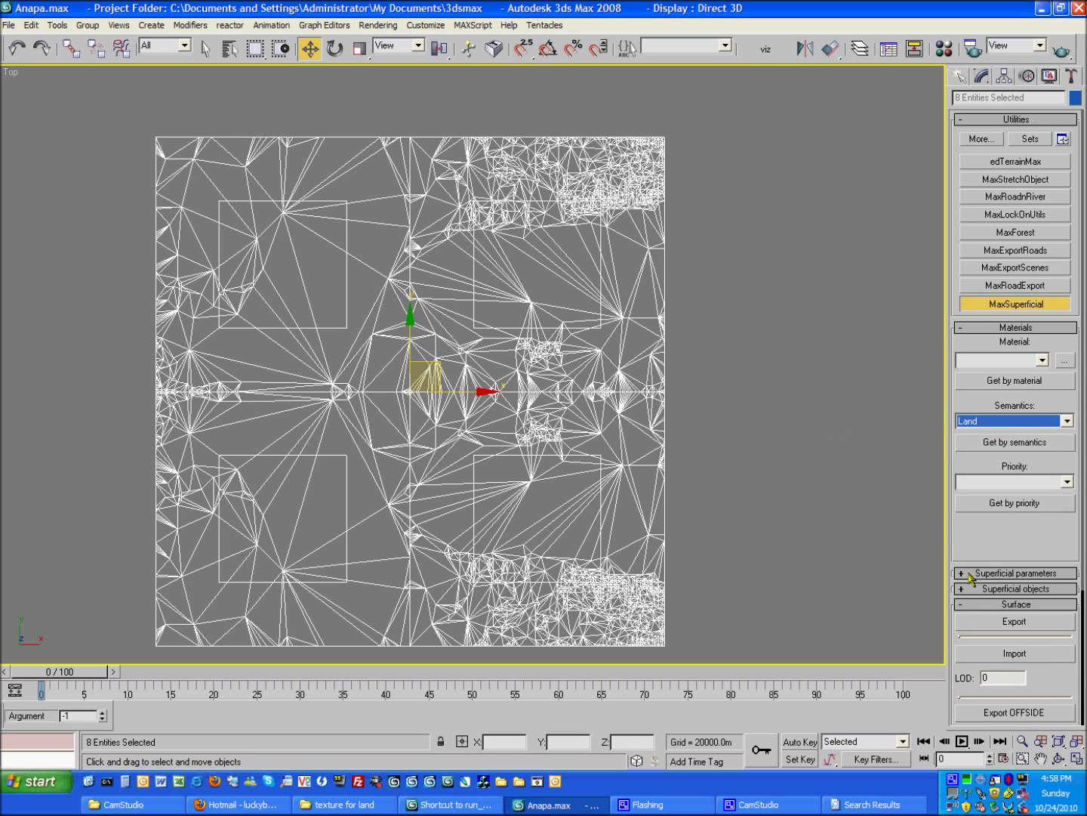
click(990, 549)
drag(990, 546, 984, 429)
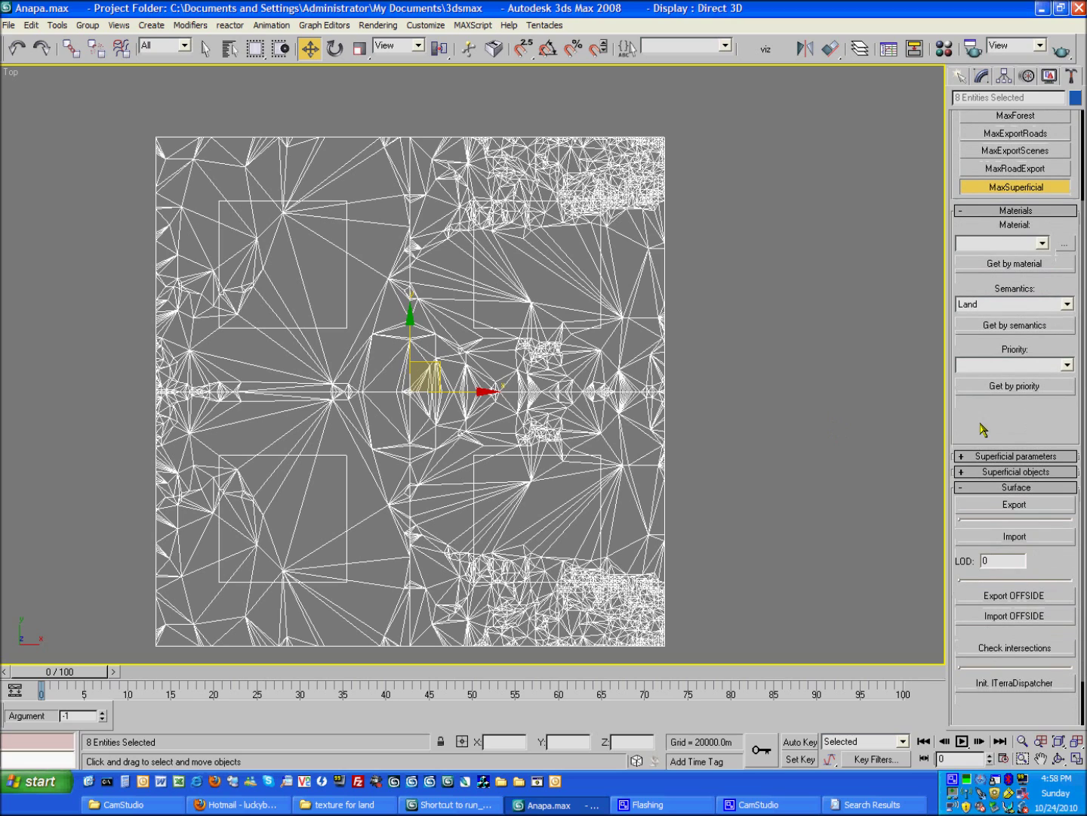
- Export the surface into the FilesHelpLand\files folder as land.lsa2
click(990, 502)
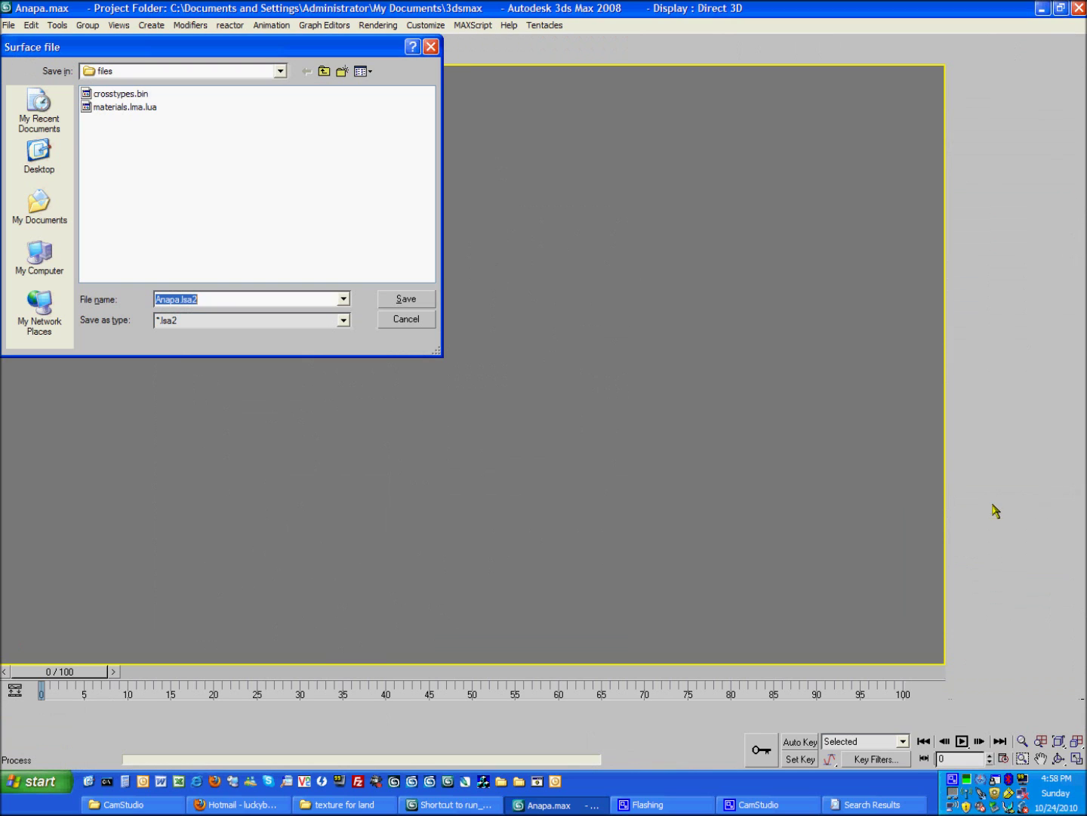
click(281, 71)
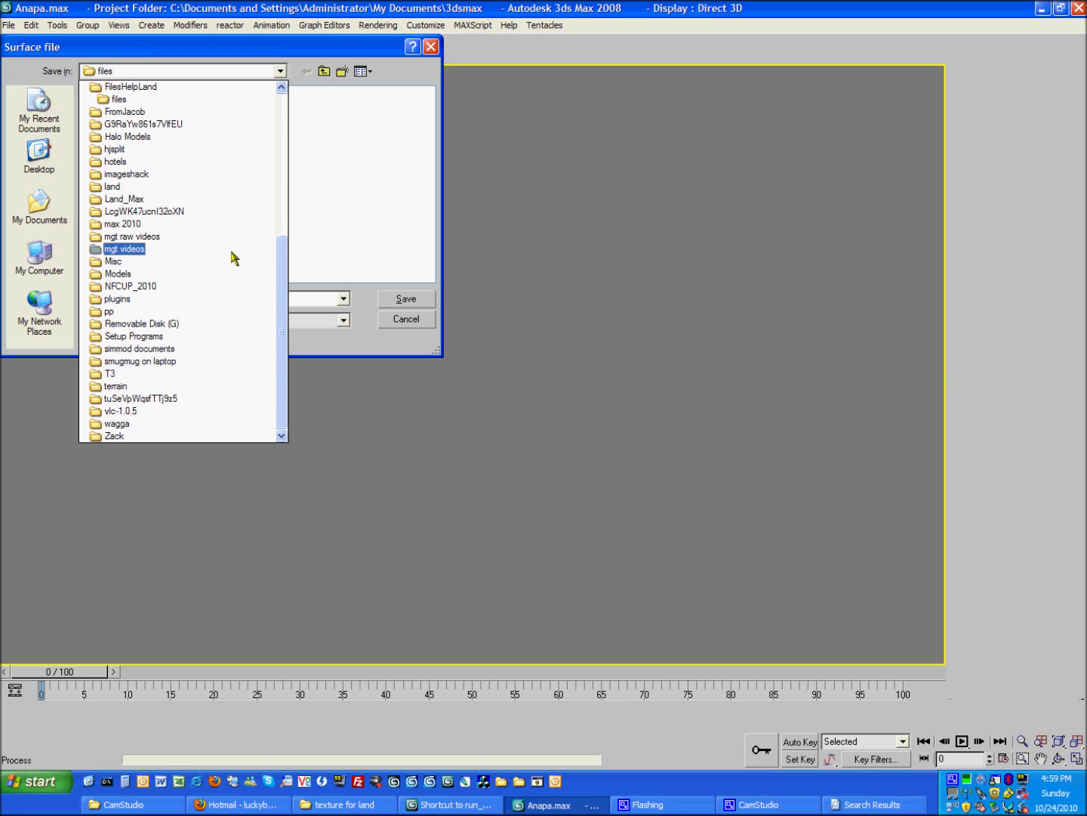
click(281, 139)
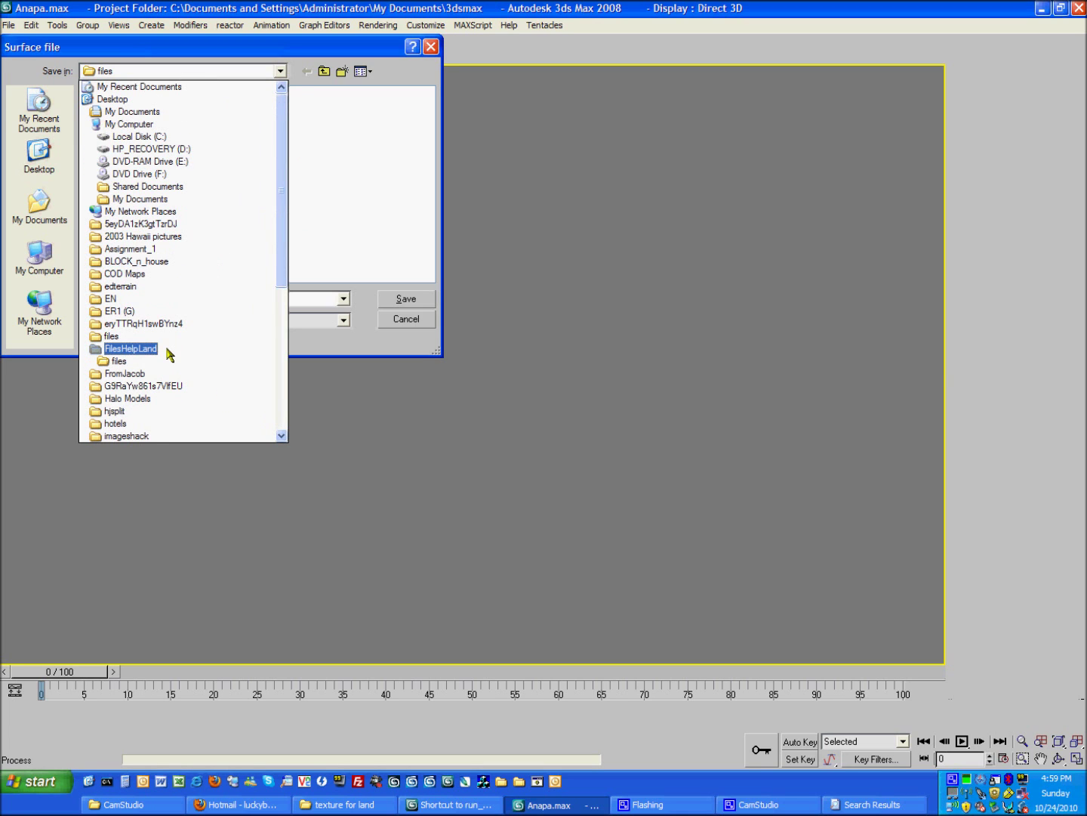
click(142, 337)
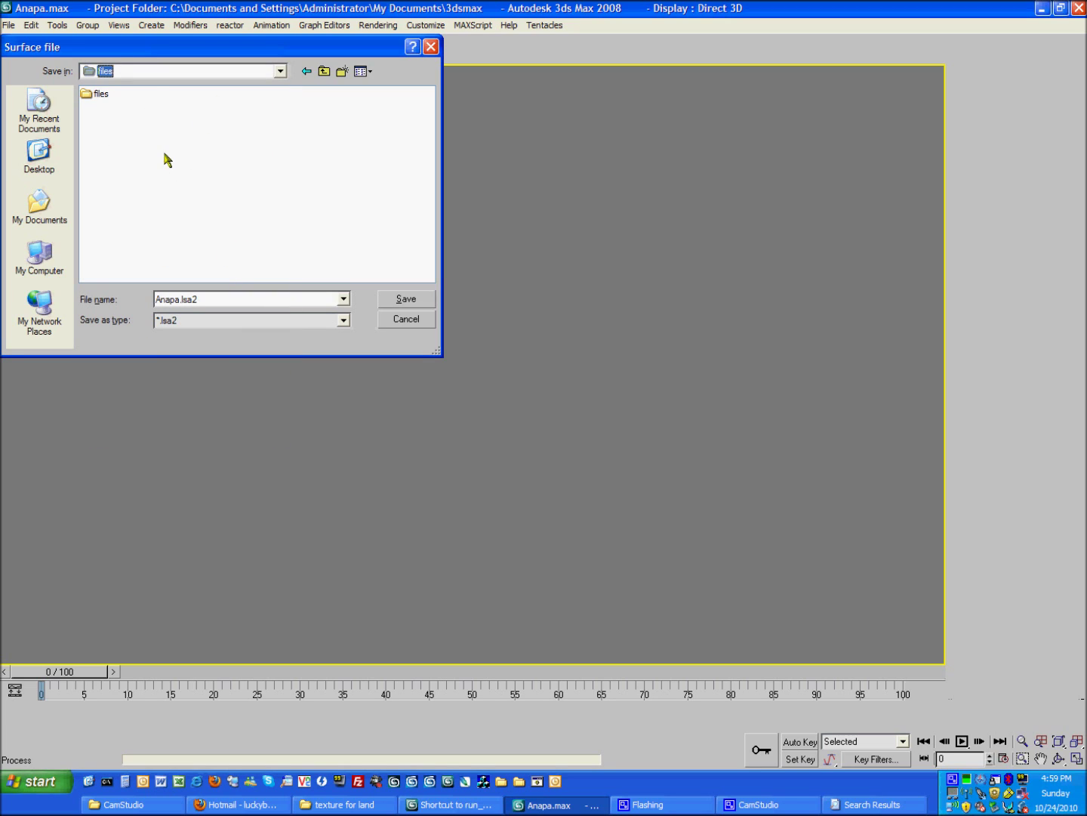
double_click(99, 95)
double_click(217, 300)
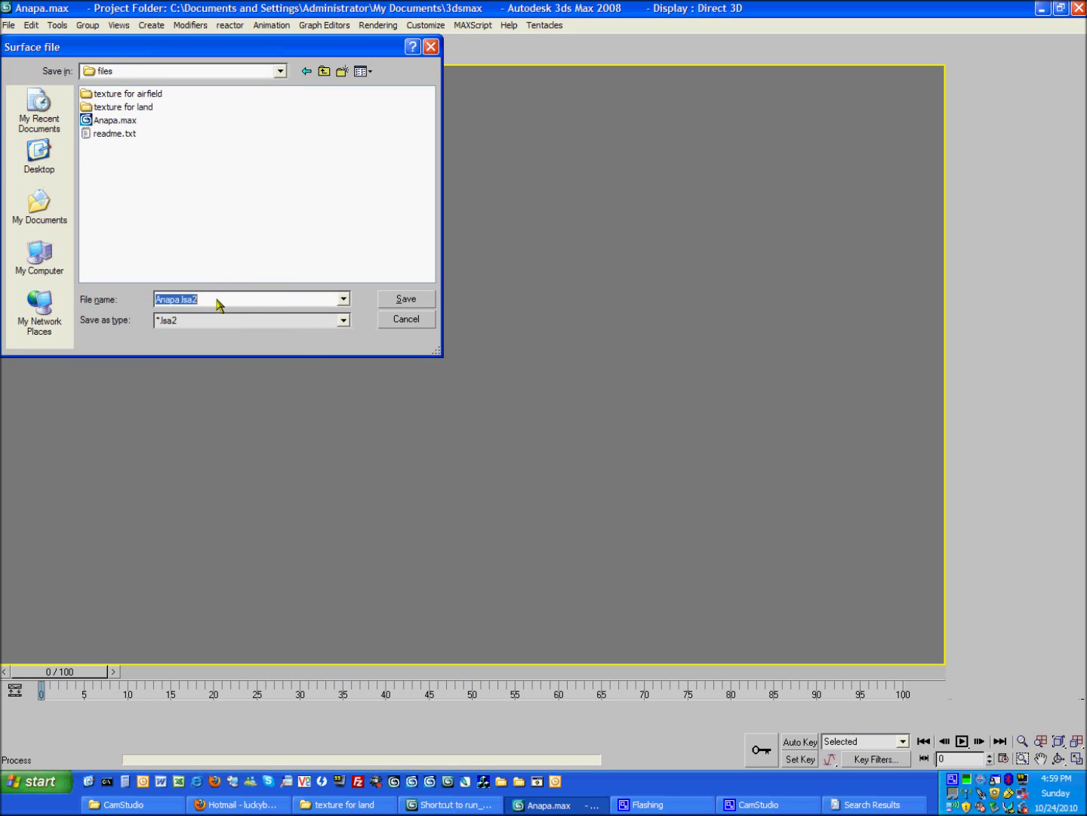
click(217, 300)
text(and.)
double_click(217, 300)
key(BackSpace)
click(414, 302)
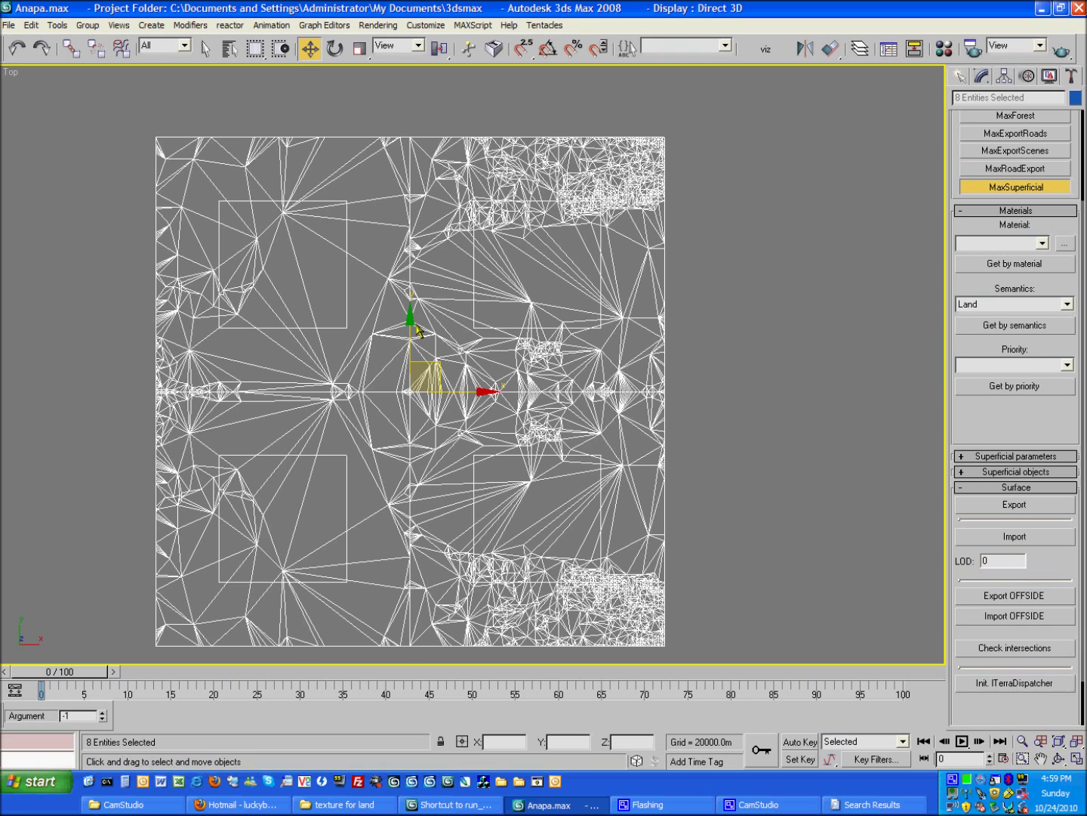
- Deselect the terrain, unhide all objects and bring the whole runway into view
click(750, 241)
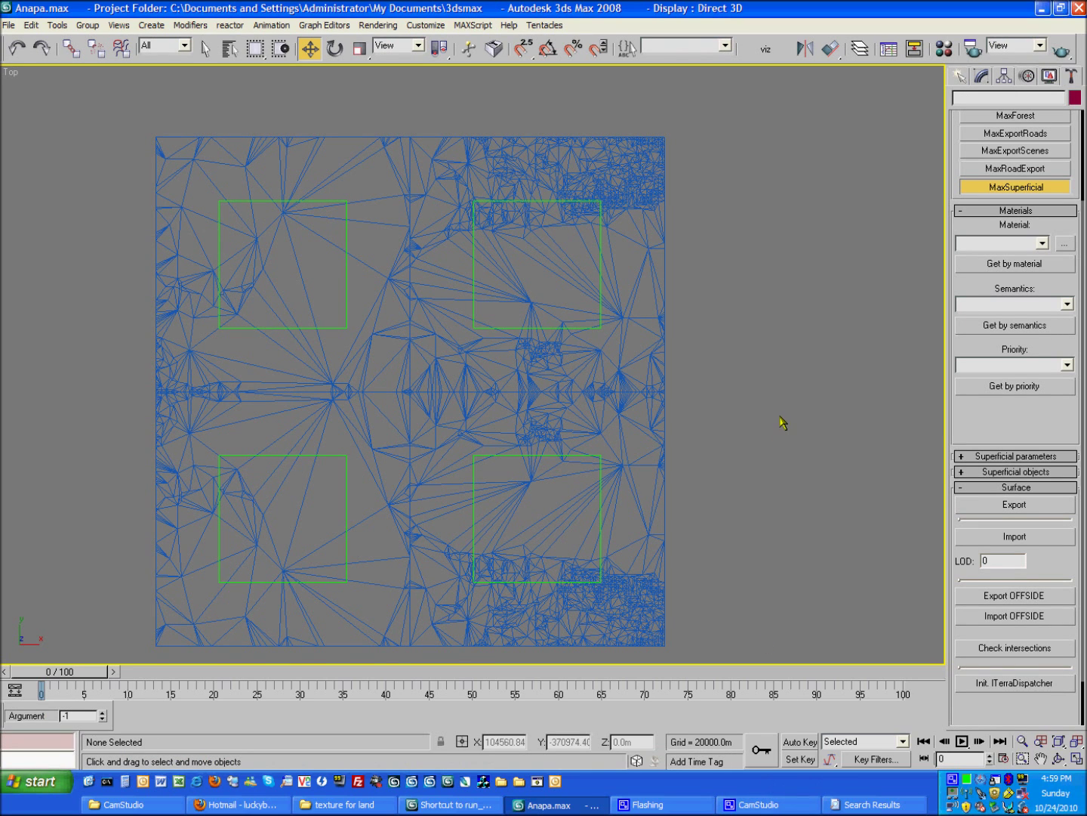
middle_drag(731, 363, 751, 340)
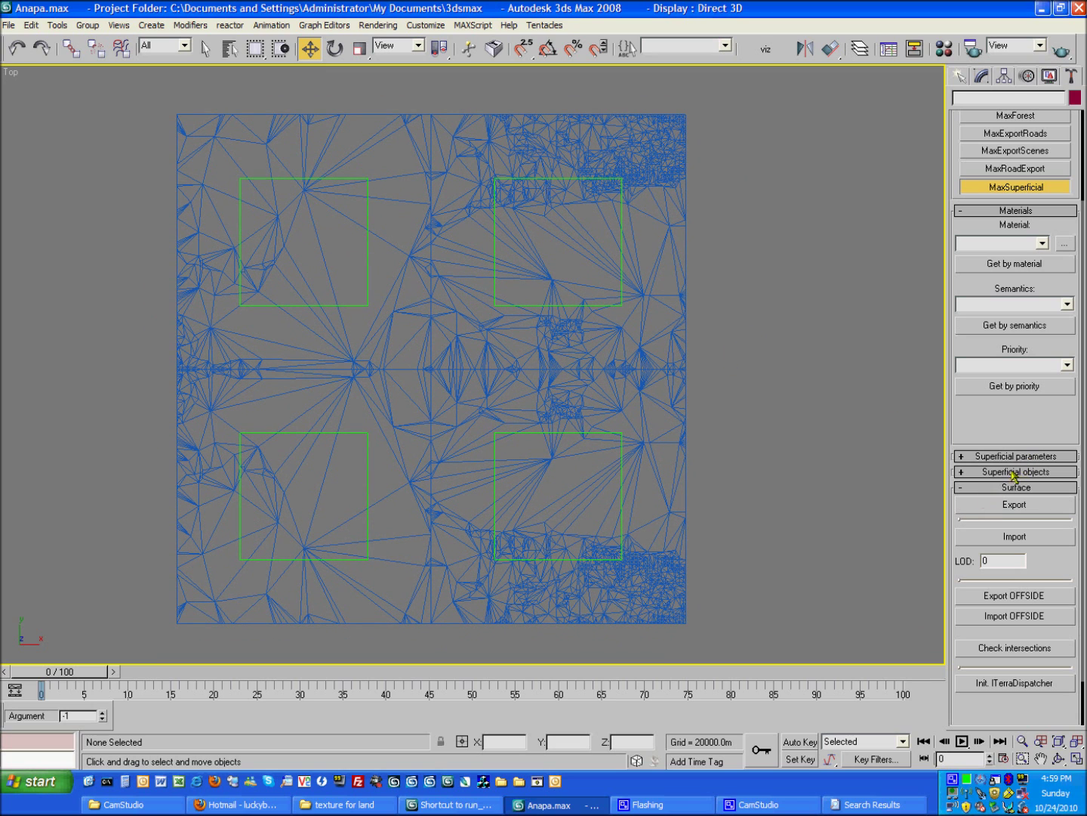
click(1021, 211)
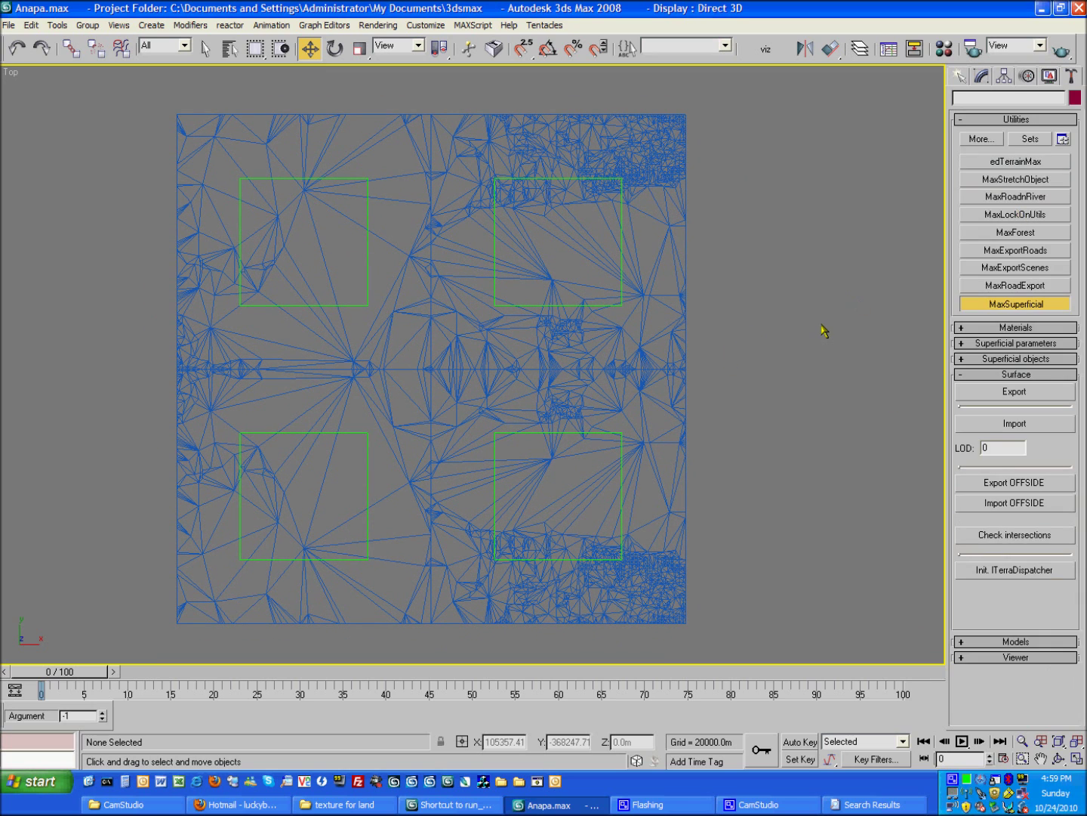
click(1050, 76)
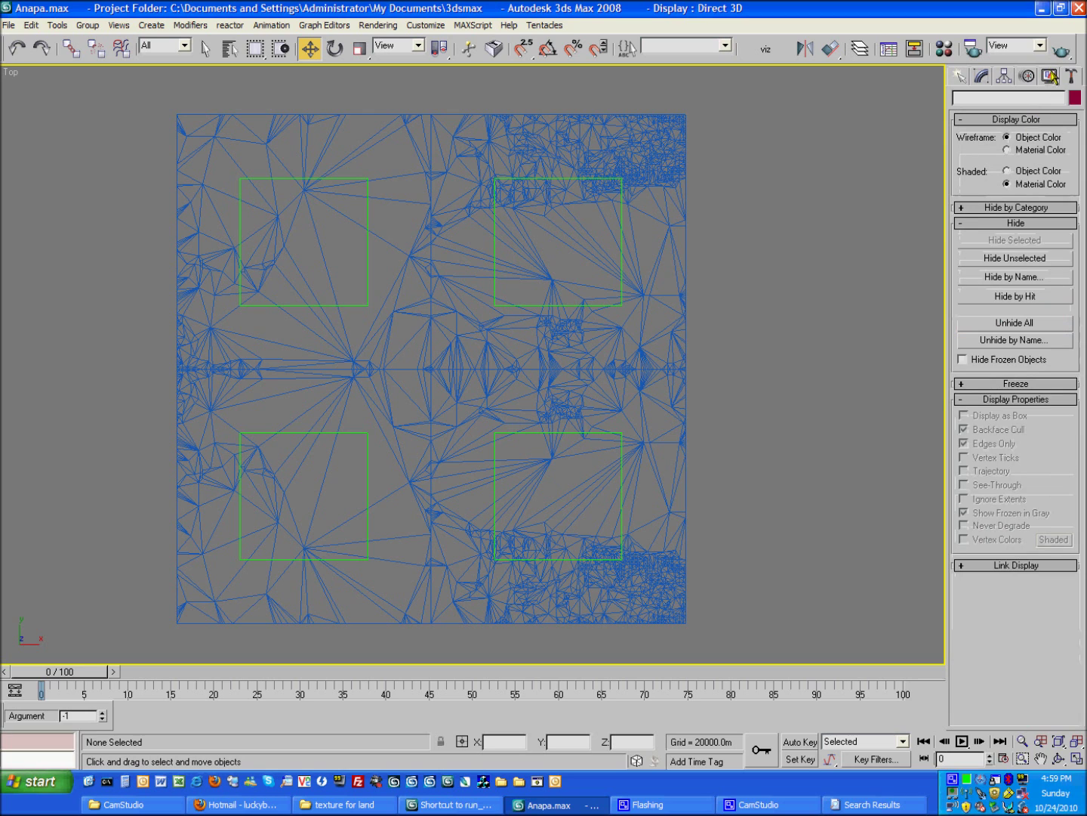
click(1021, 320)
scroll(784, 356, up, 5)
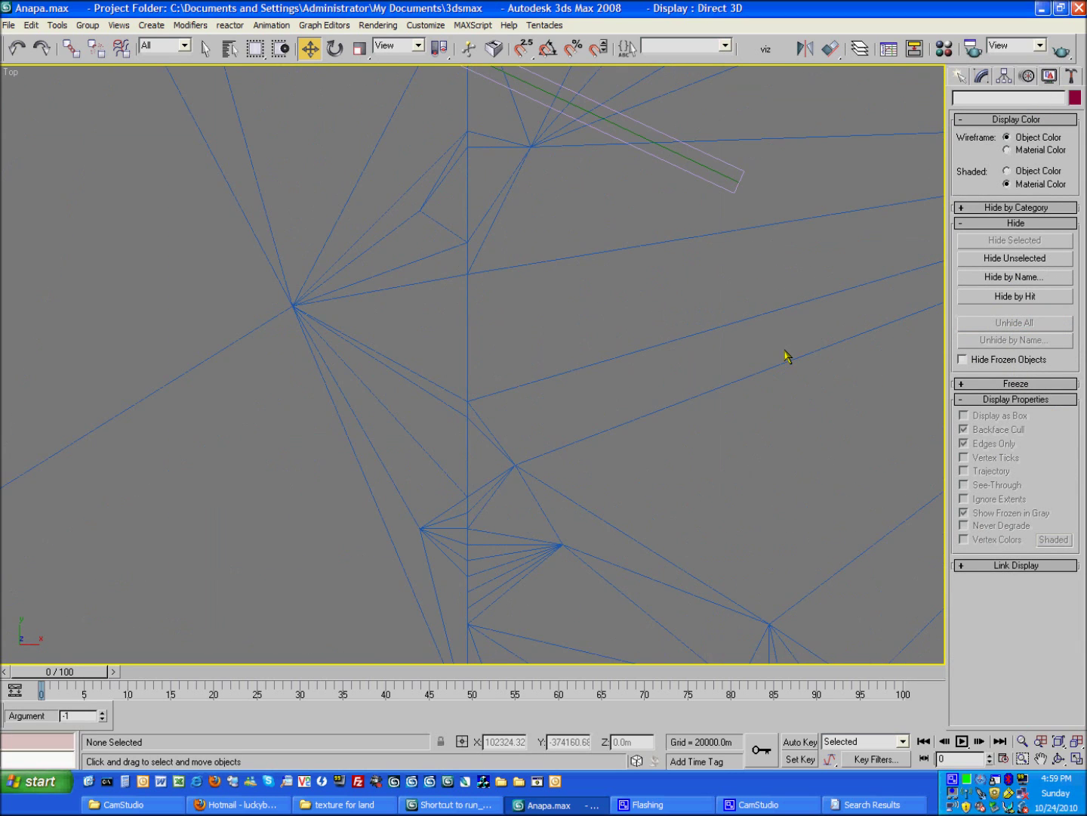
middle_drag(611, 257, 521, 451)
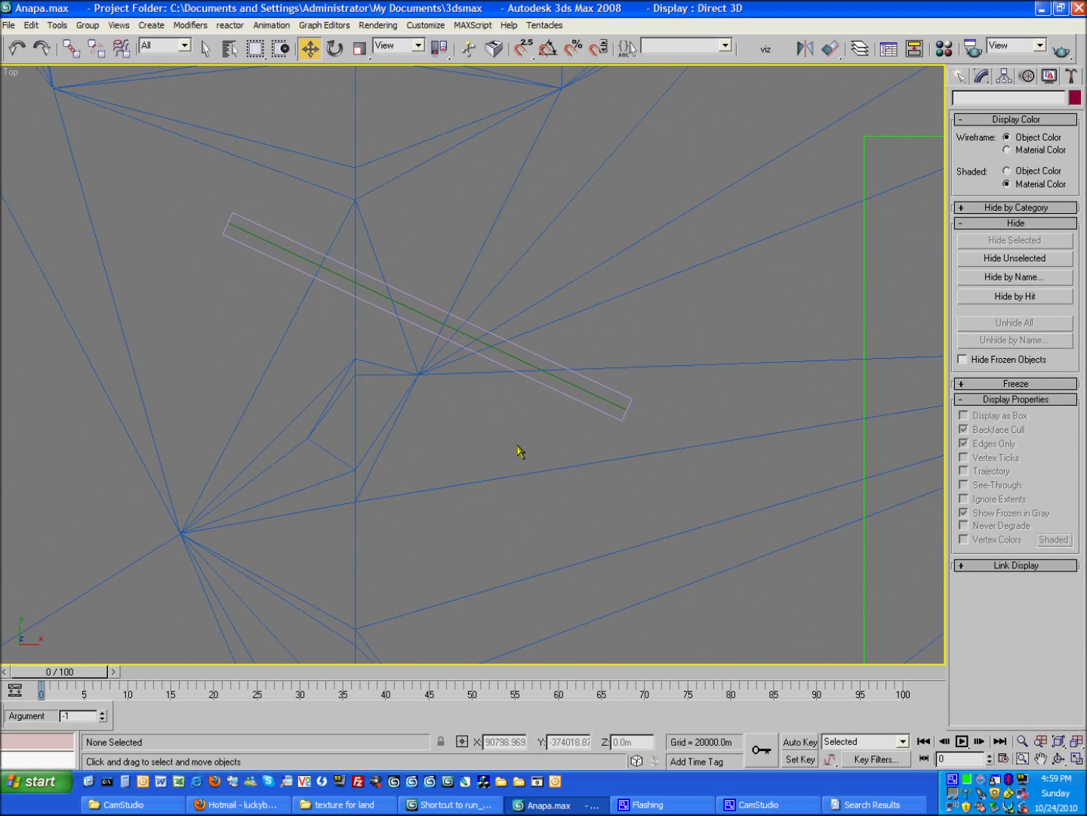
- Check the runway's User Defined object properties, including the Vpp = true line
click(514, 360)
right_click(513, 360)
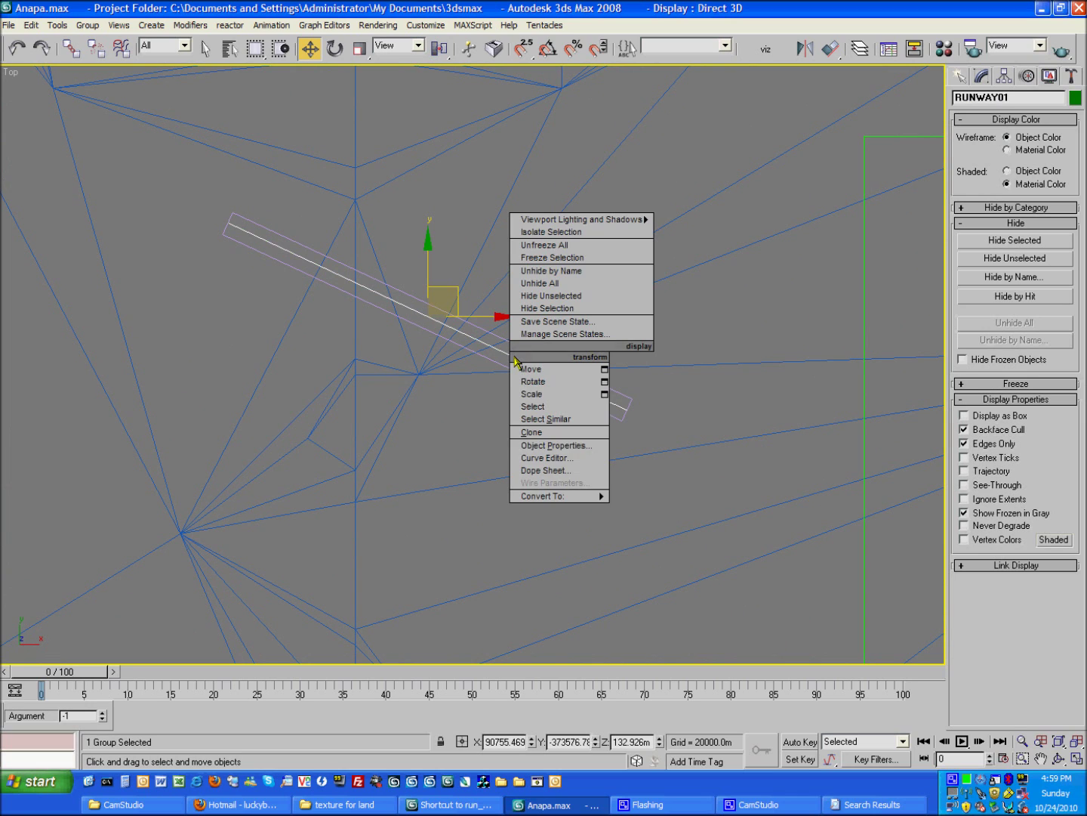
click(580, 446)
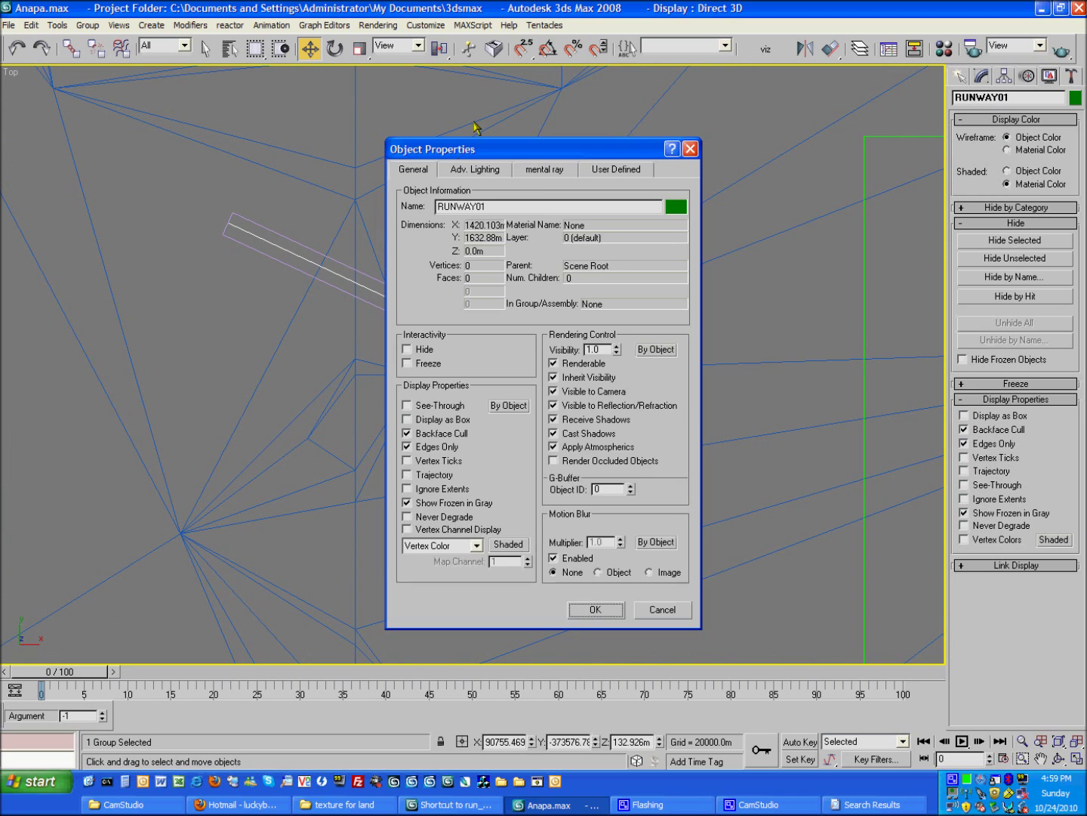
click(619, 171)
drag(442, 208, 401, 209)
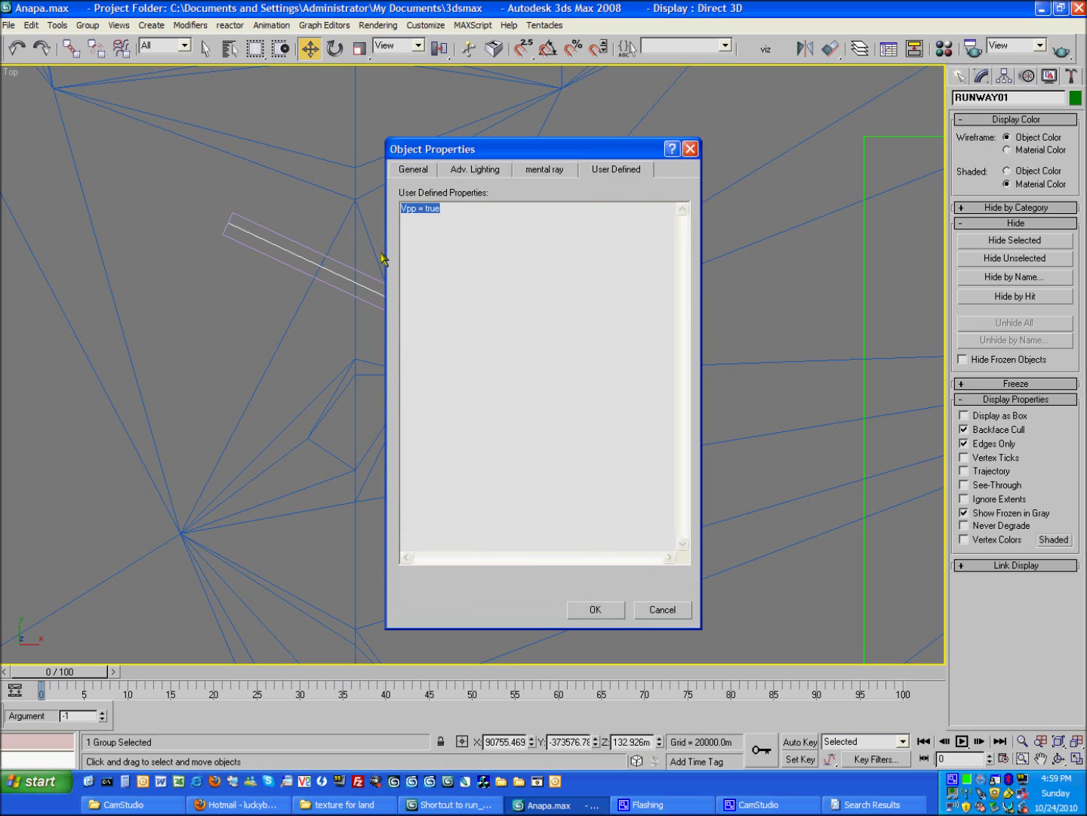
click(662, 609)
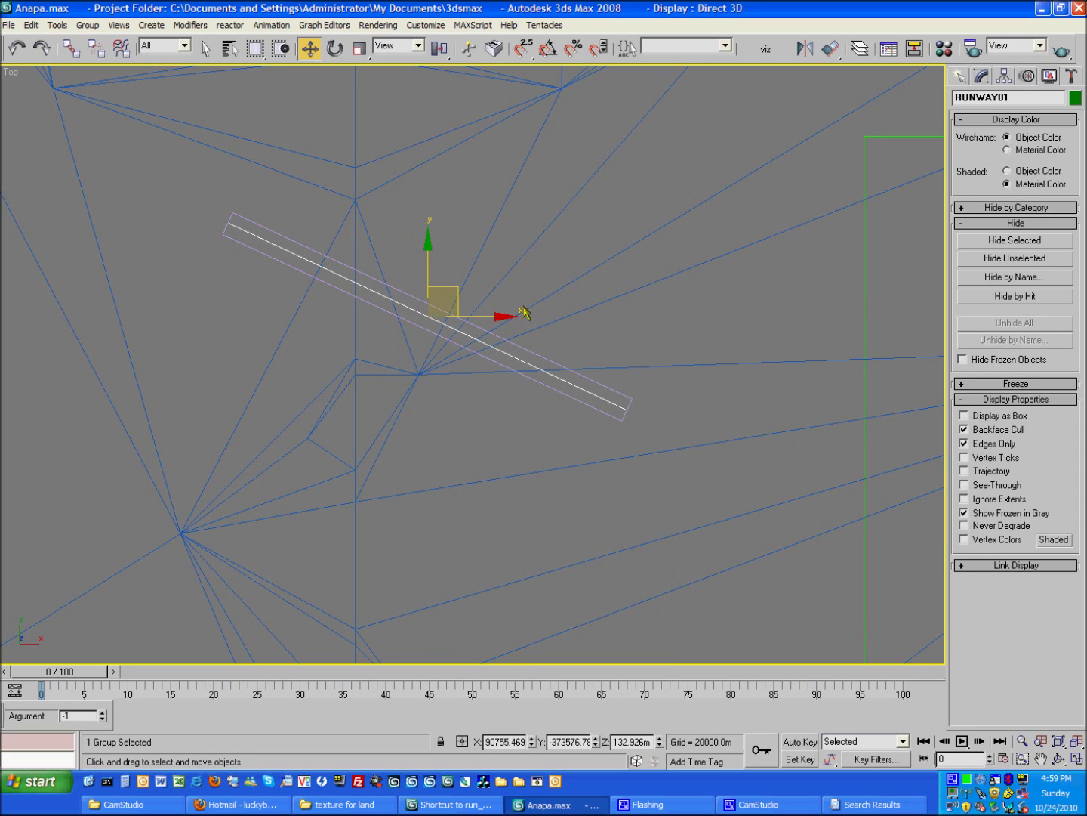
- Confirm in MaxSuperficial that Plane01 has Runway material and Runway semantics
click(541, 360)
scroll(542, 360, down, 2)
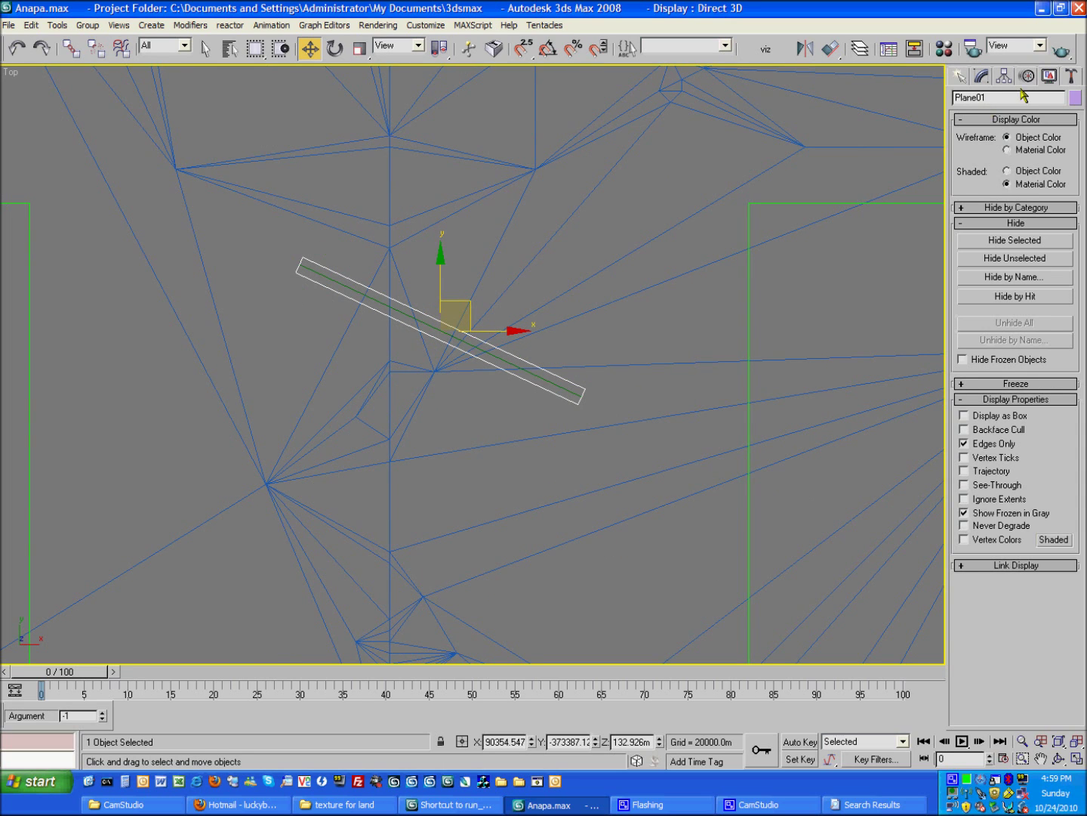
click(1064, 79)
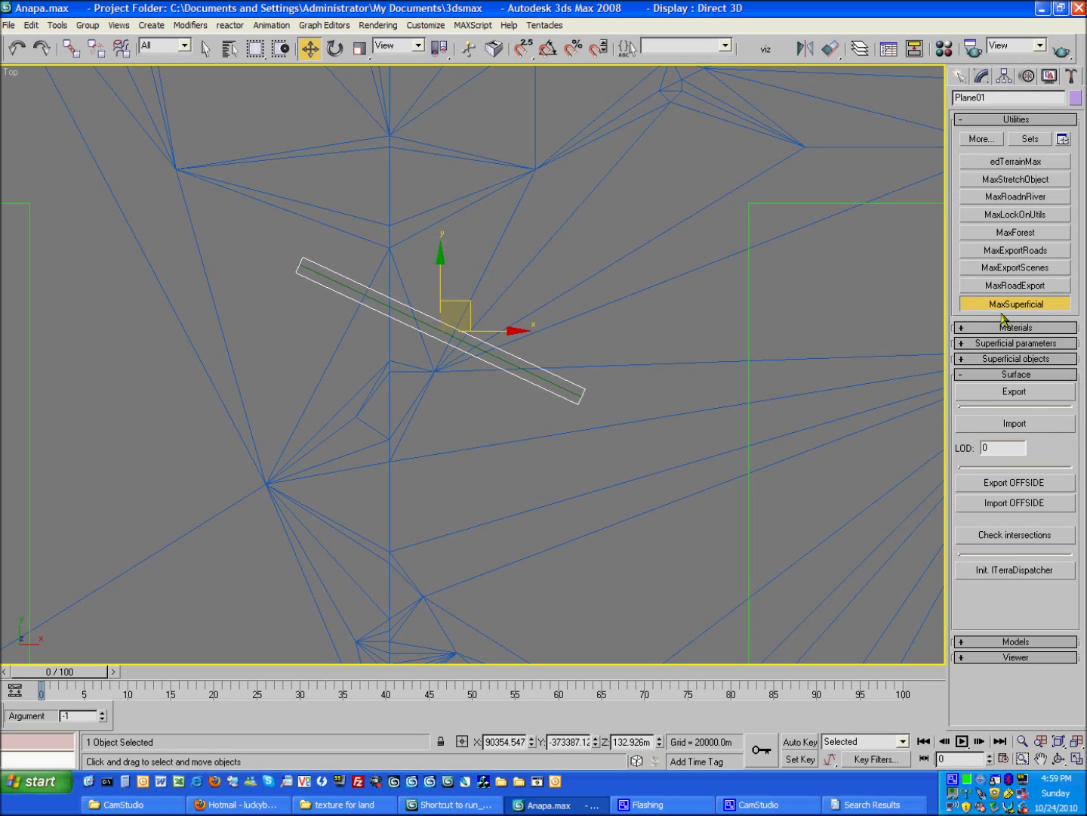
click(1019, 360)
click(1019, 344)
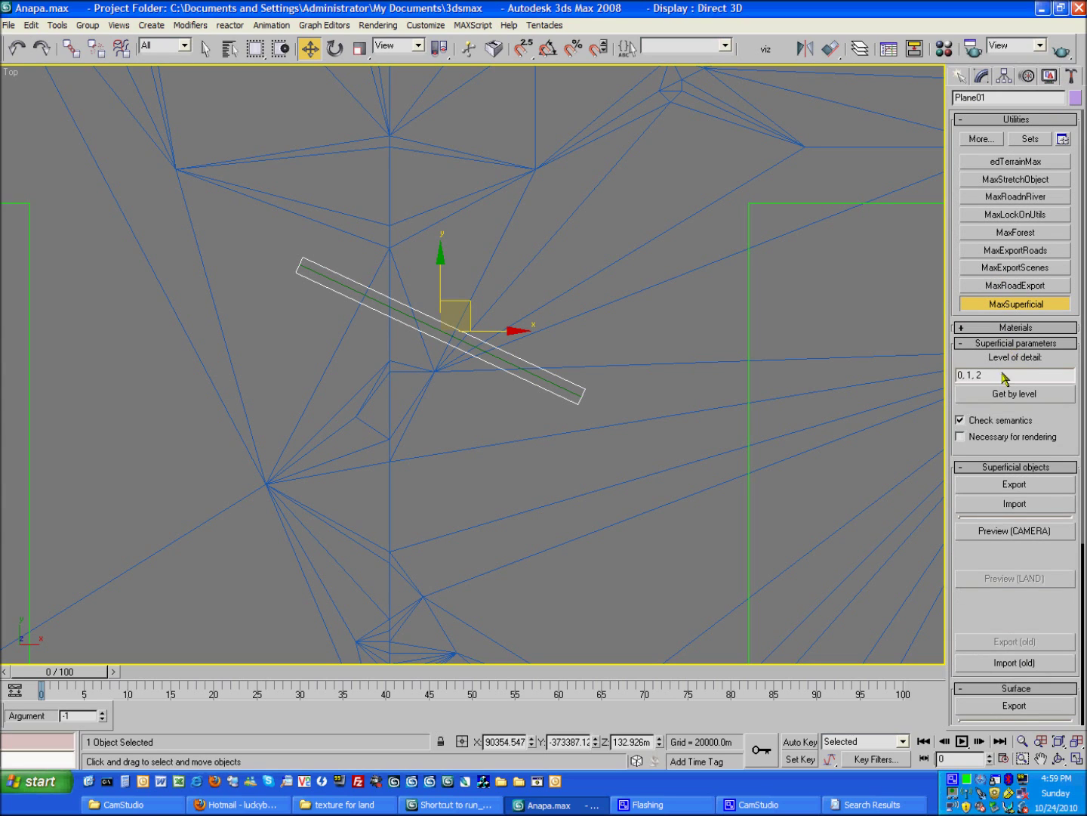
click(1018, 328)
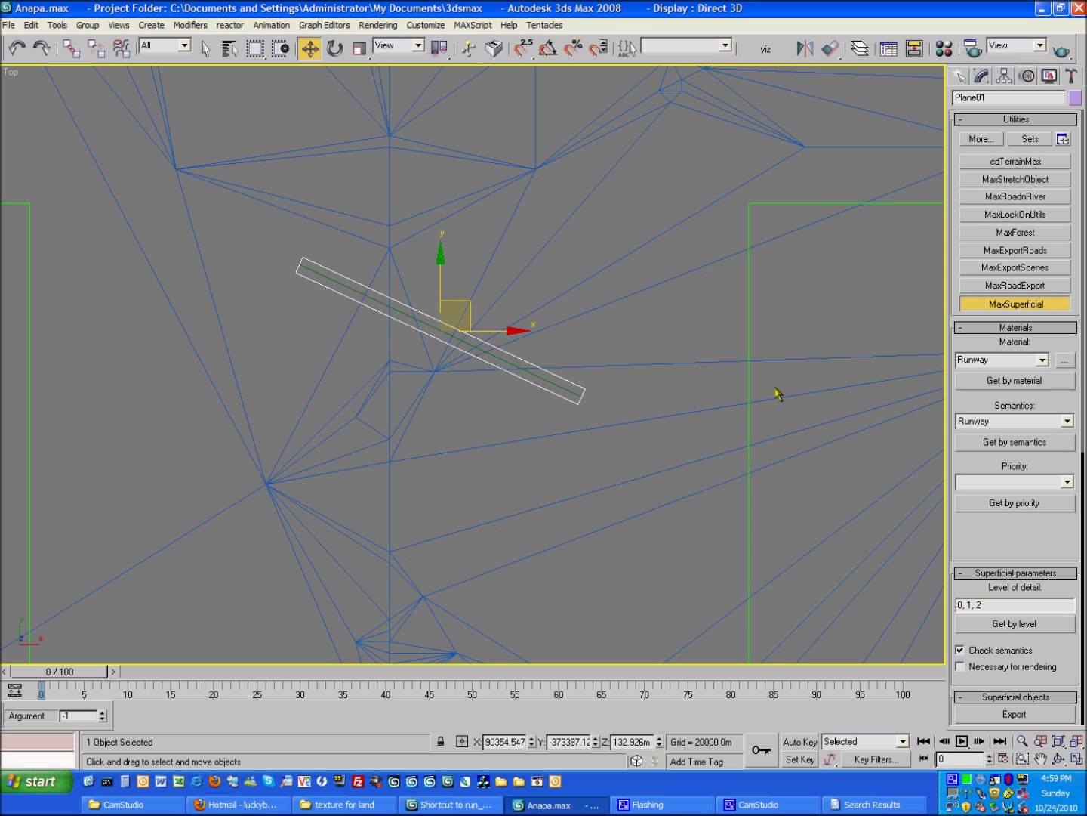
click(1015, 365)
click(1042, 359)
click(1043, 360)
click(1068, 420)
click(1067, 421)
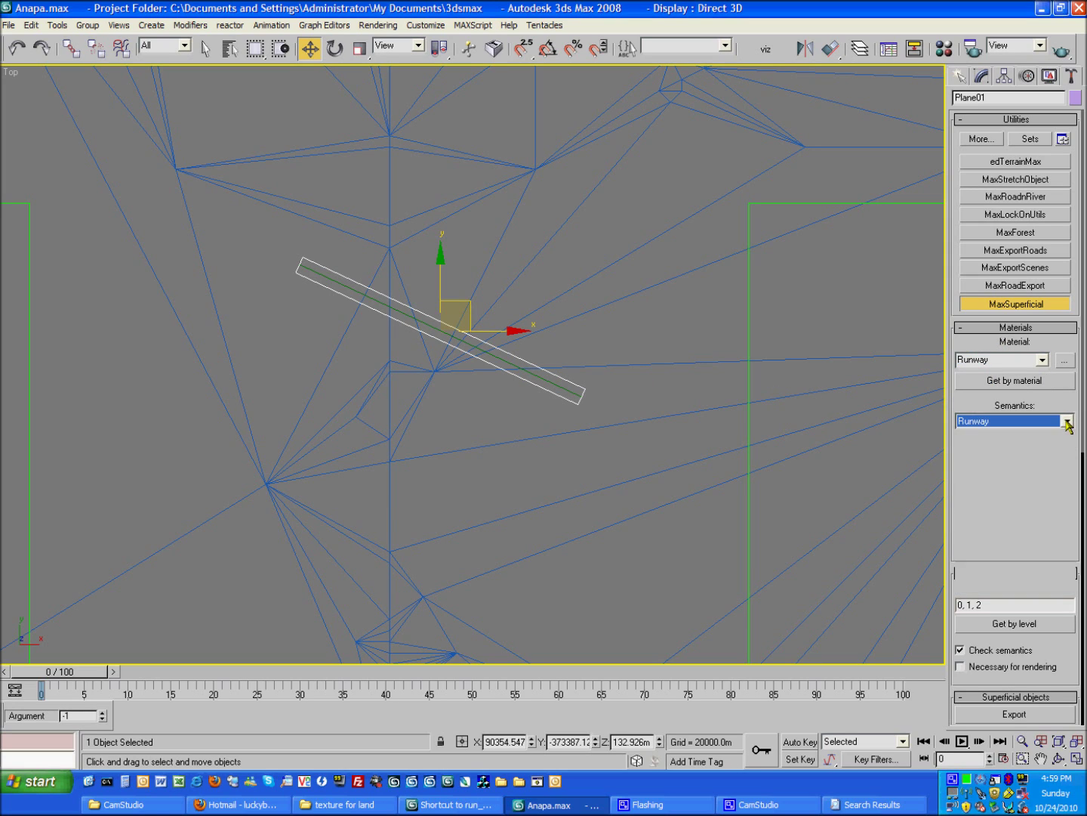
- Reselect Plane01 and hide it, leaving only the runway line visible
click(556, 392)
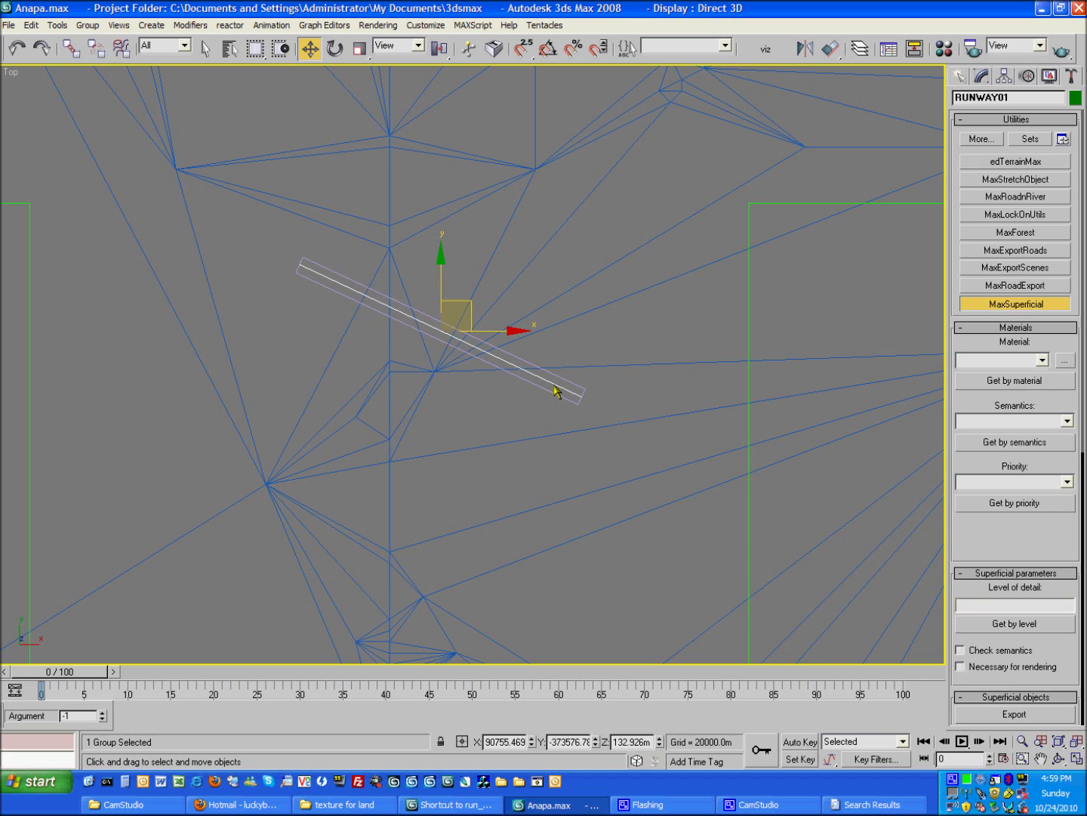
middle_drag(531, 250, 472, 329)
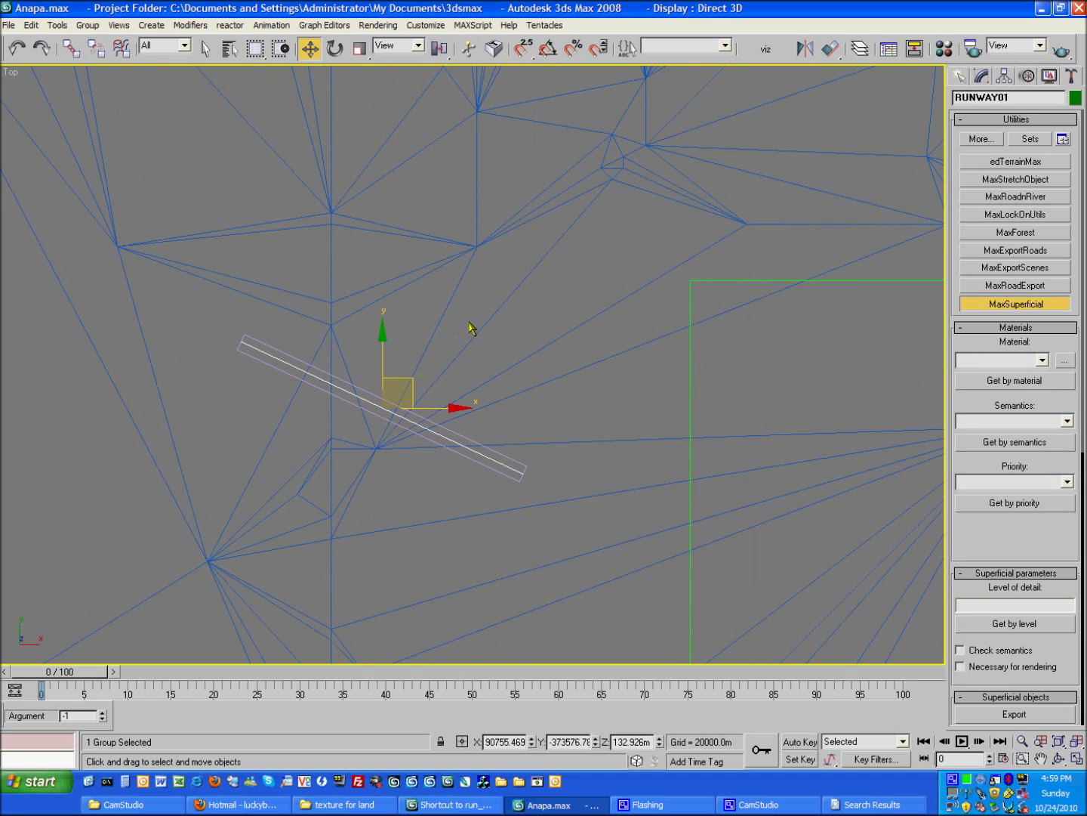
click(512, 466)
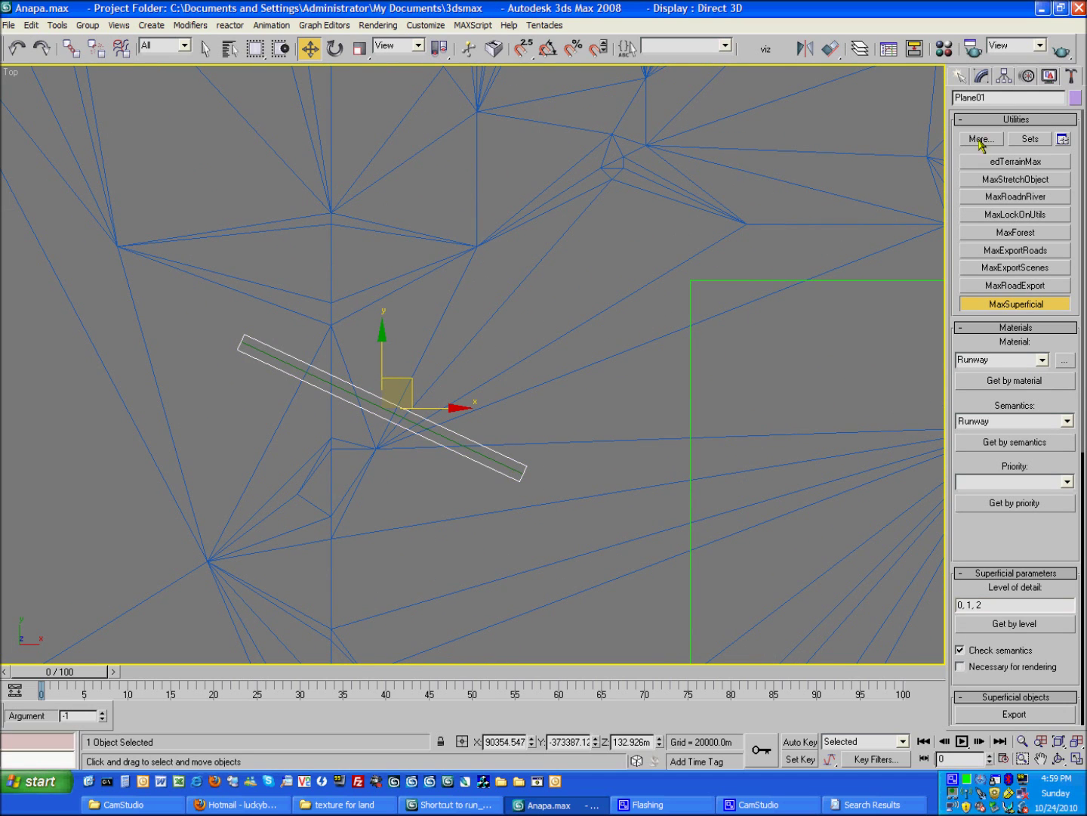
click(1049, 76)
click(991, 240)
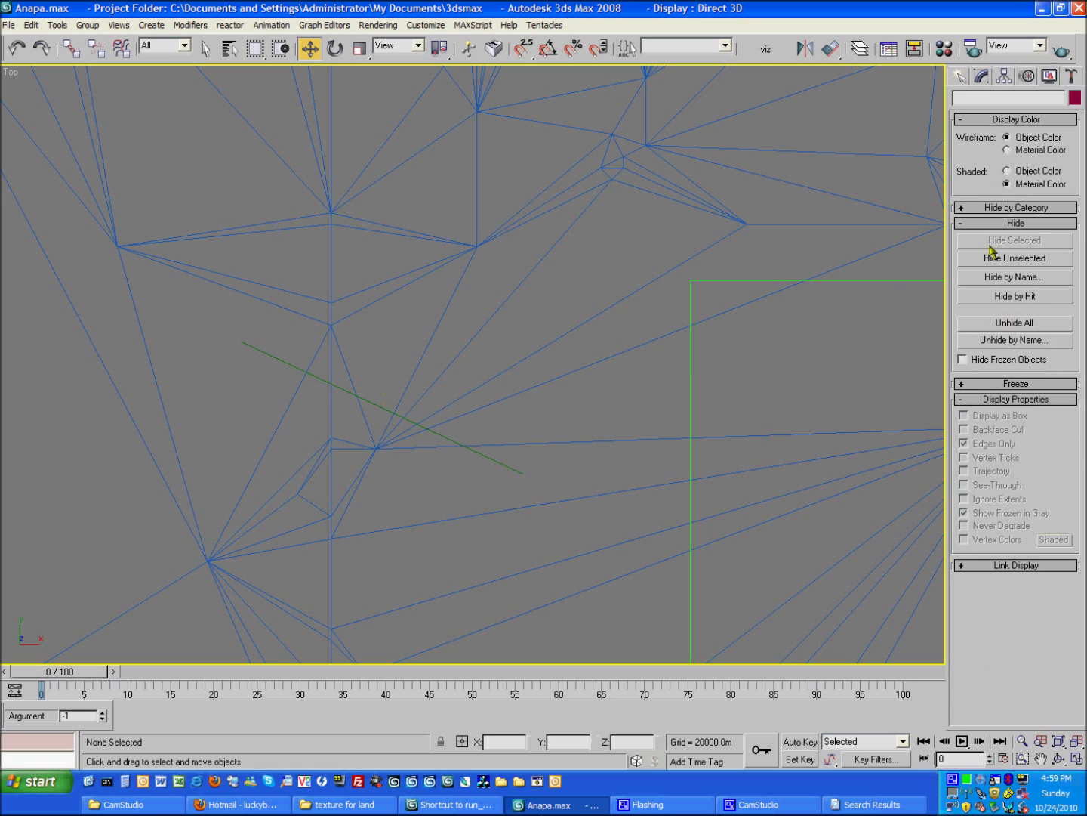
- Select the RUNWAY01 runway line and set land.lsa2 as the MaxRoadExport surface file
click(497, 464)
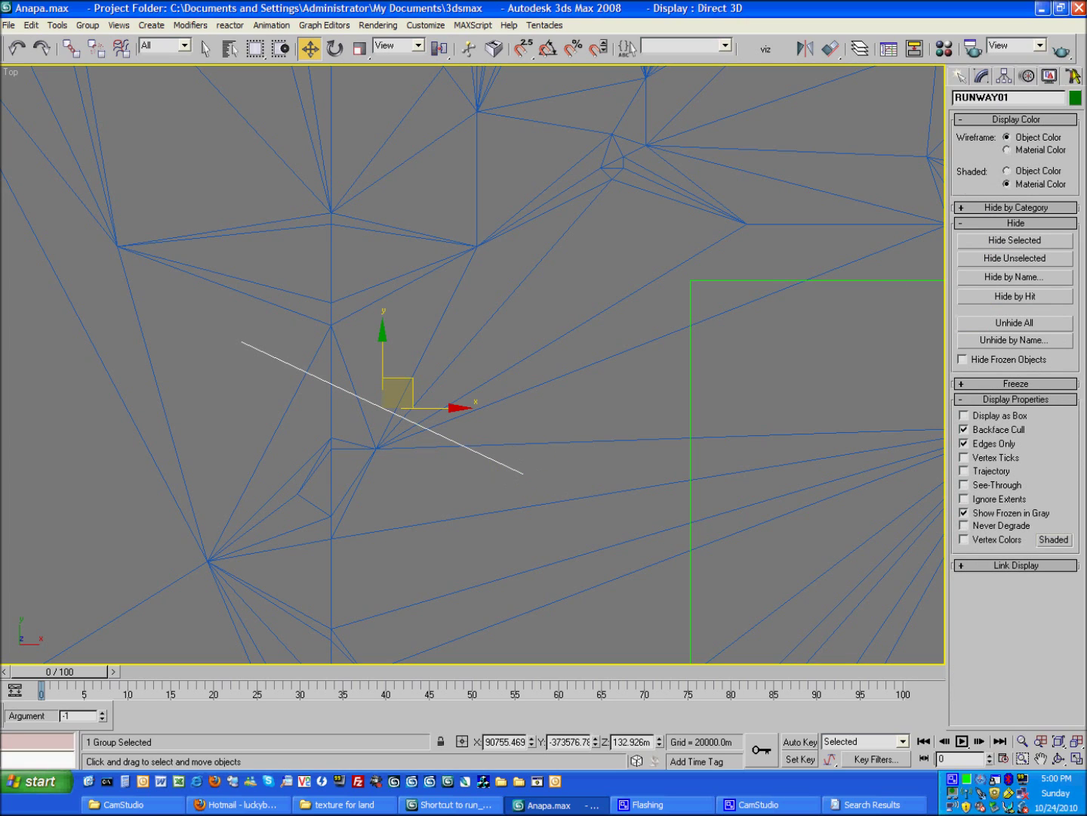
click(1073, 76)
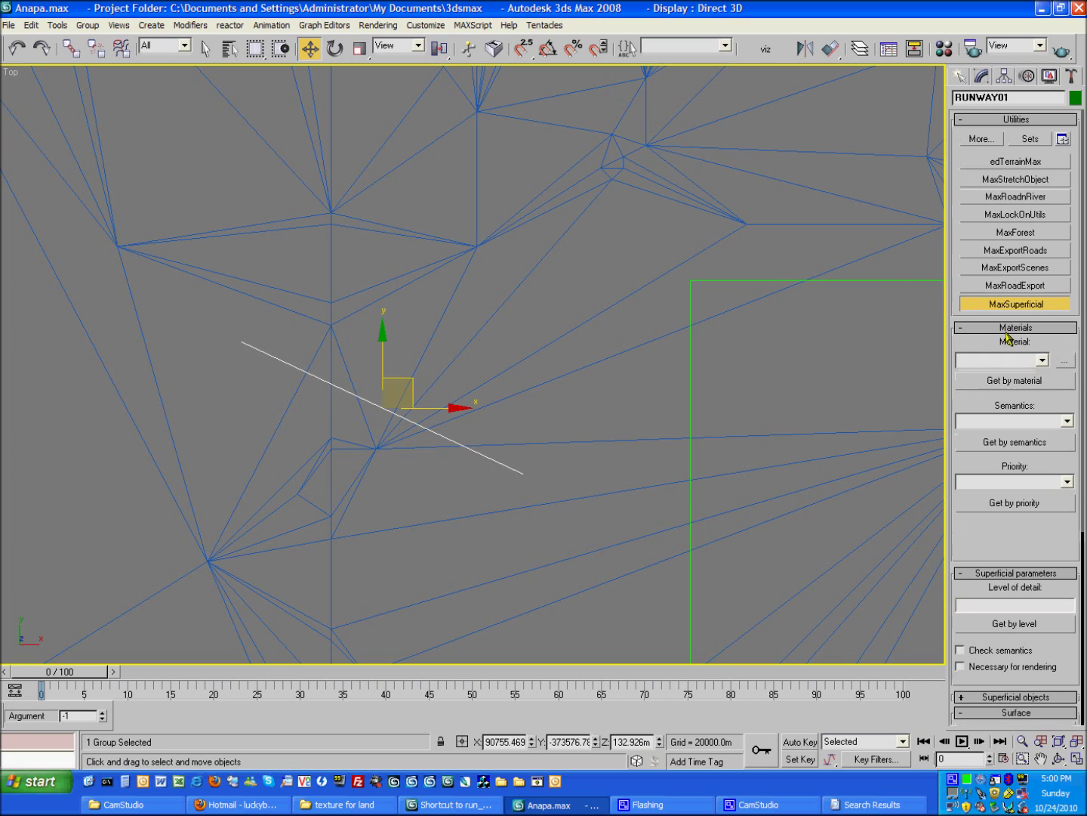
click(1012, 287)
click(992, 364)
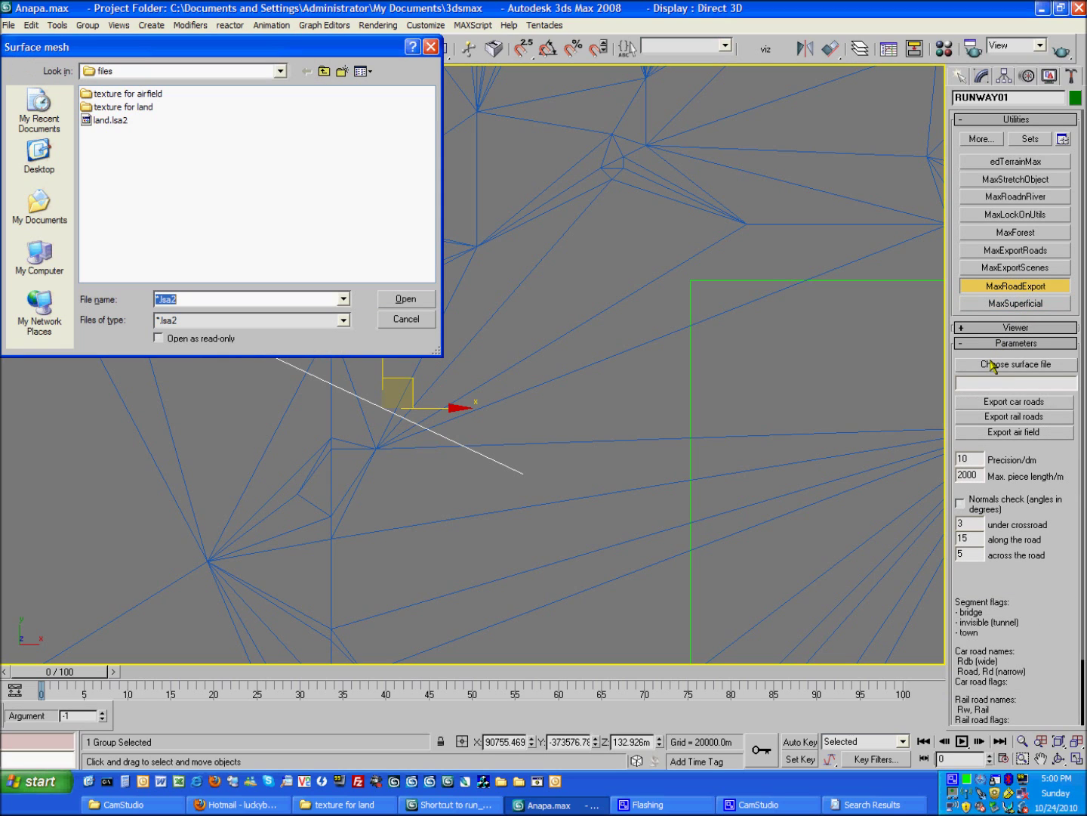
click(121, 119)
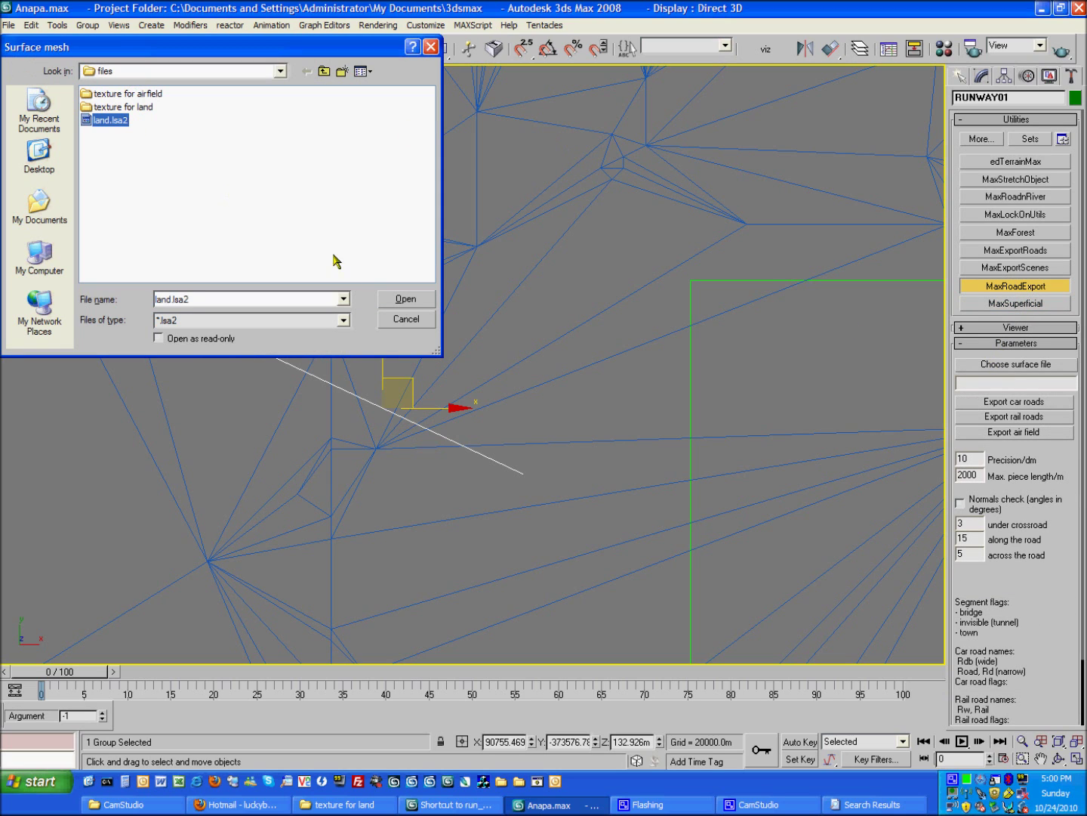
click(406, 299)
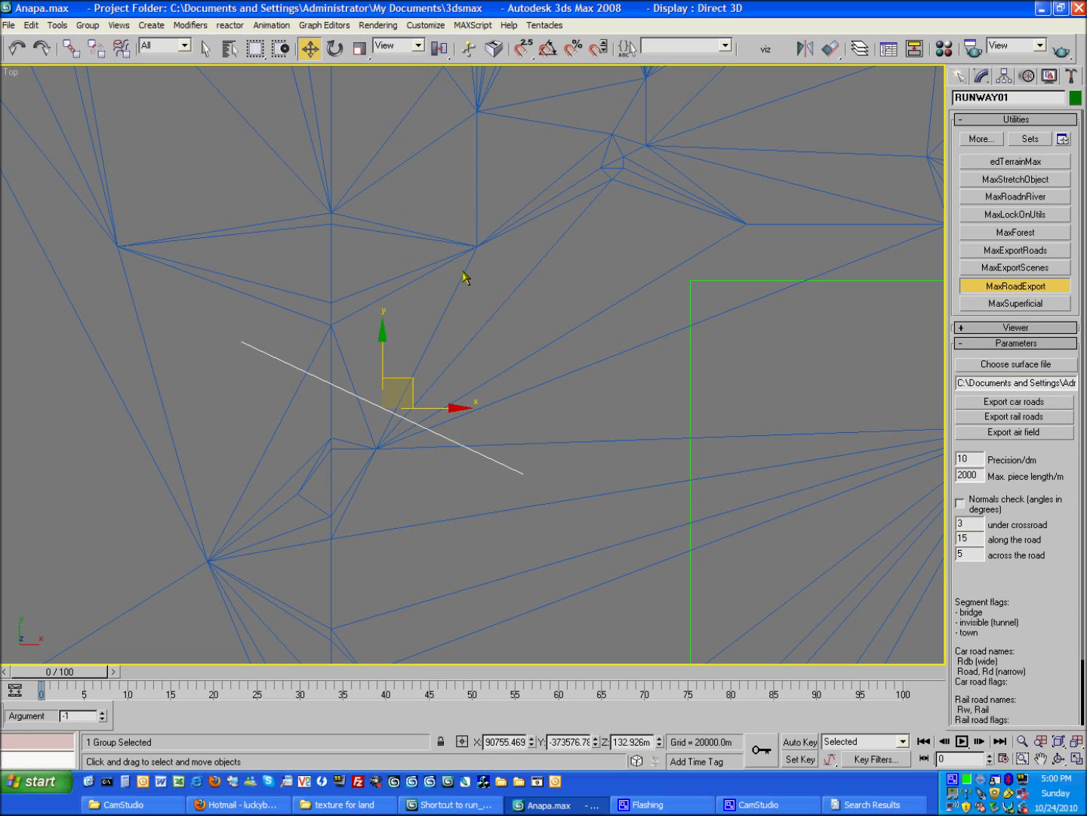
- Export RUNWAY01 as an air field road network, saved as Anapa.m
click(1005, 432)
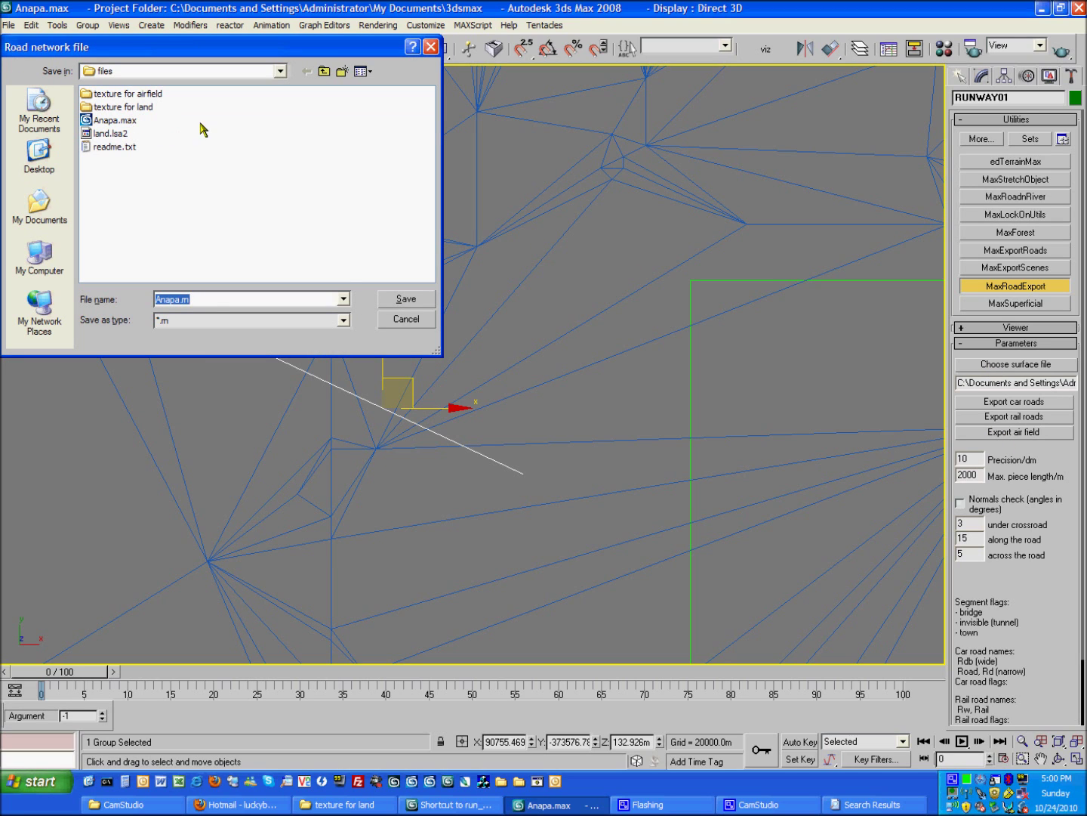
click(397, 302)
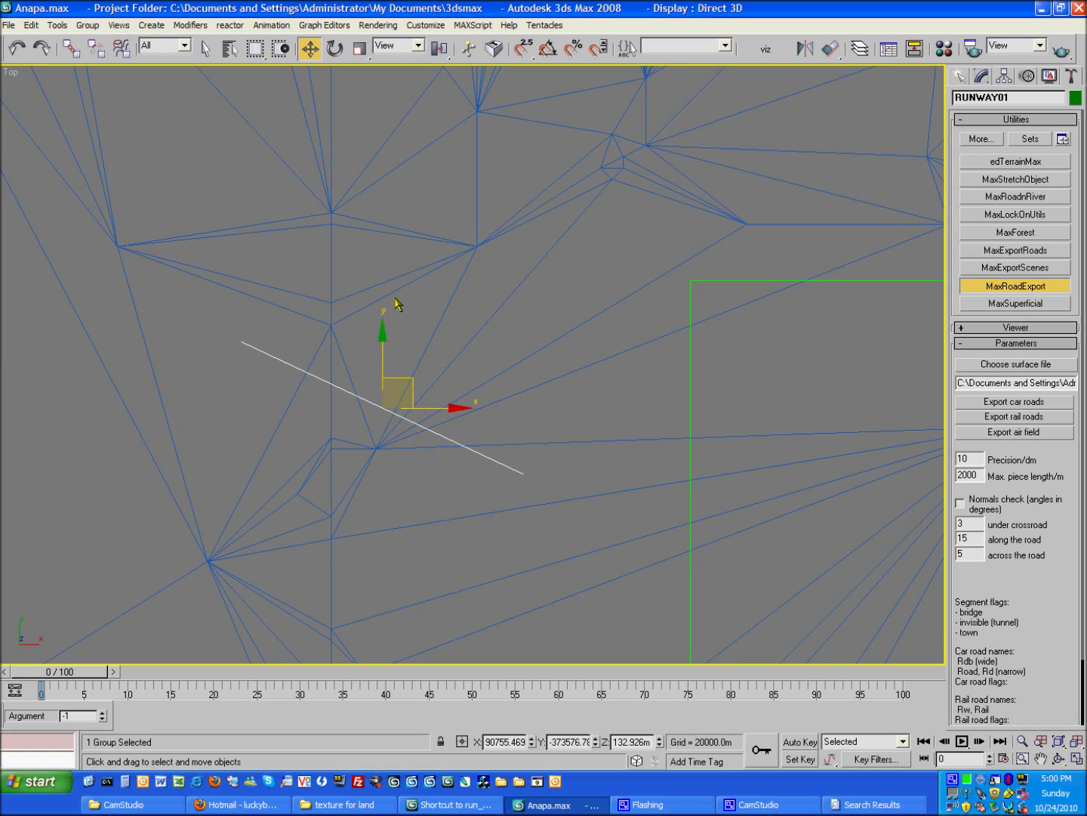
click(539, 308)
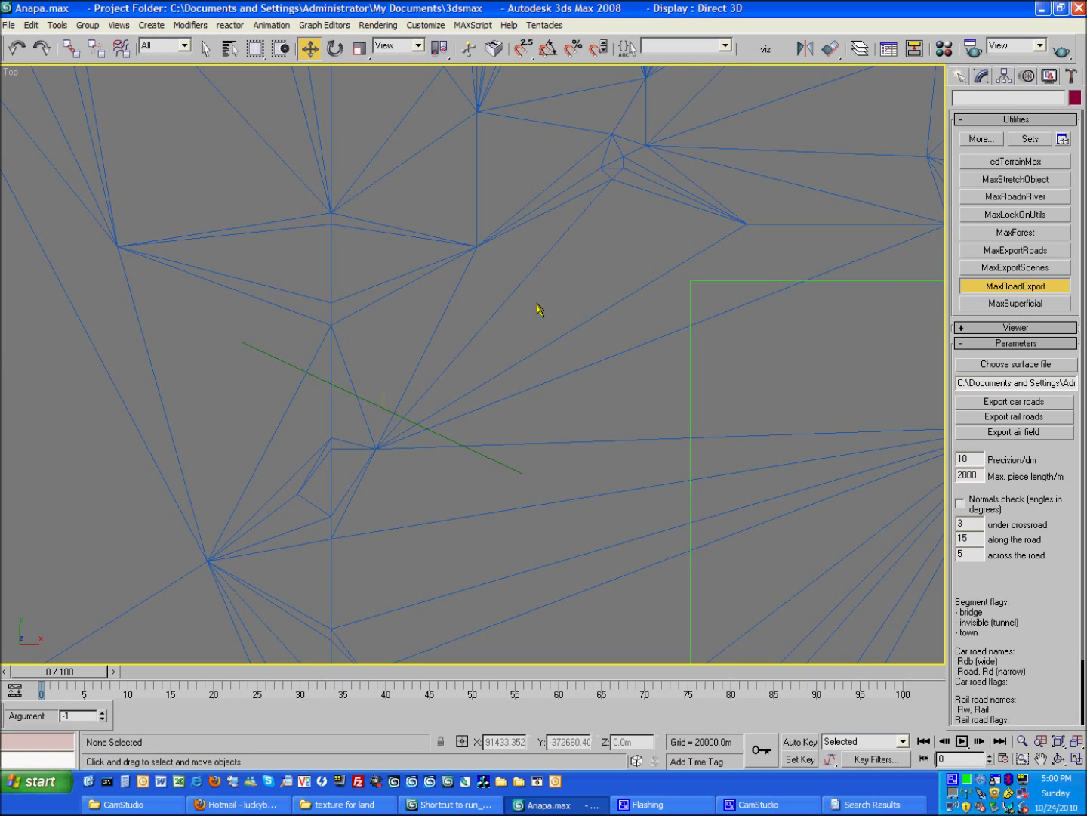
- Unhide all objects, then hide everything except the Plane01 strip
click(1050, 77)
click(998, 327)
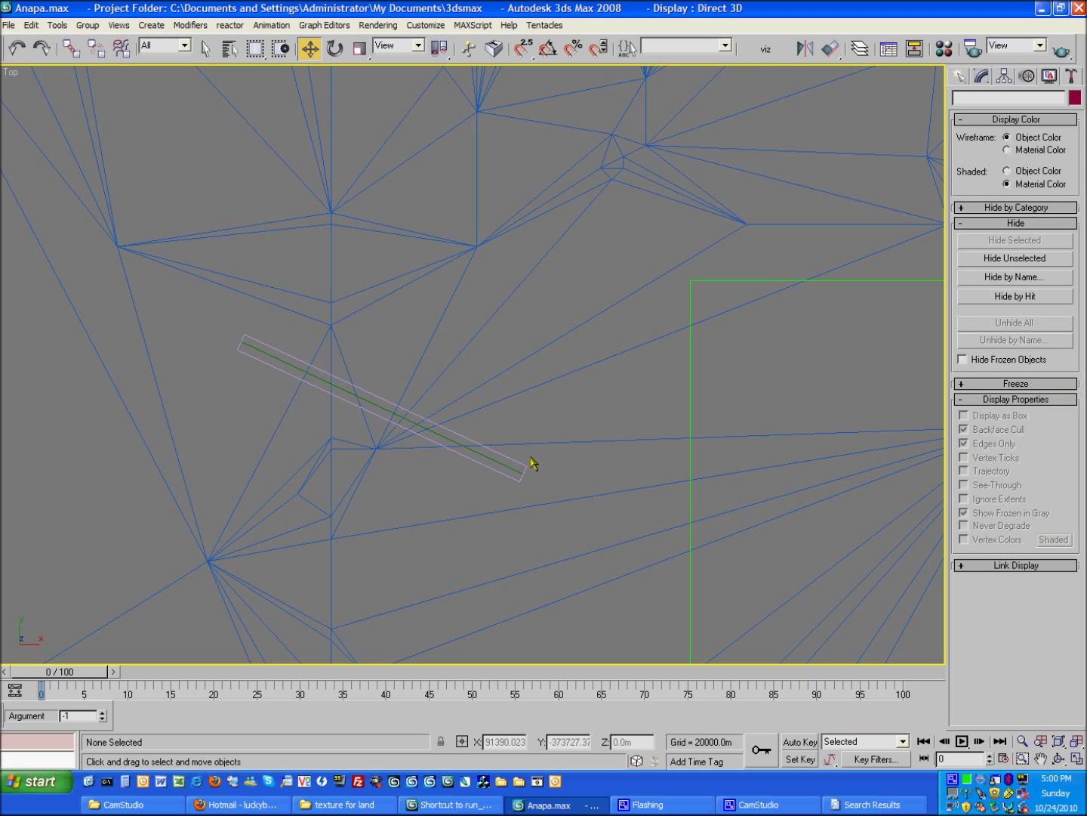
click(516, 470)
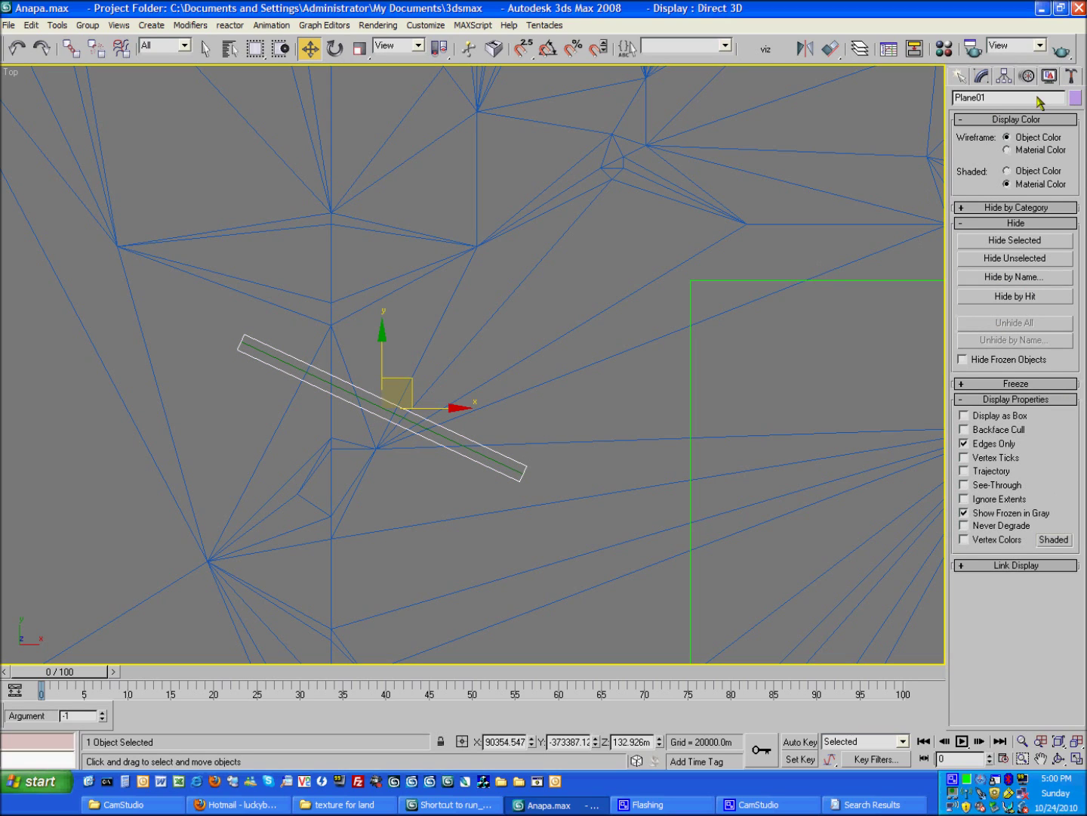
click(1023, 259)
- Export Plane01 with MaxSuperficial as superficial objects to Anapa.sup, then close 3ds Max
click(1071, 76)
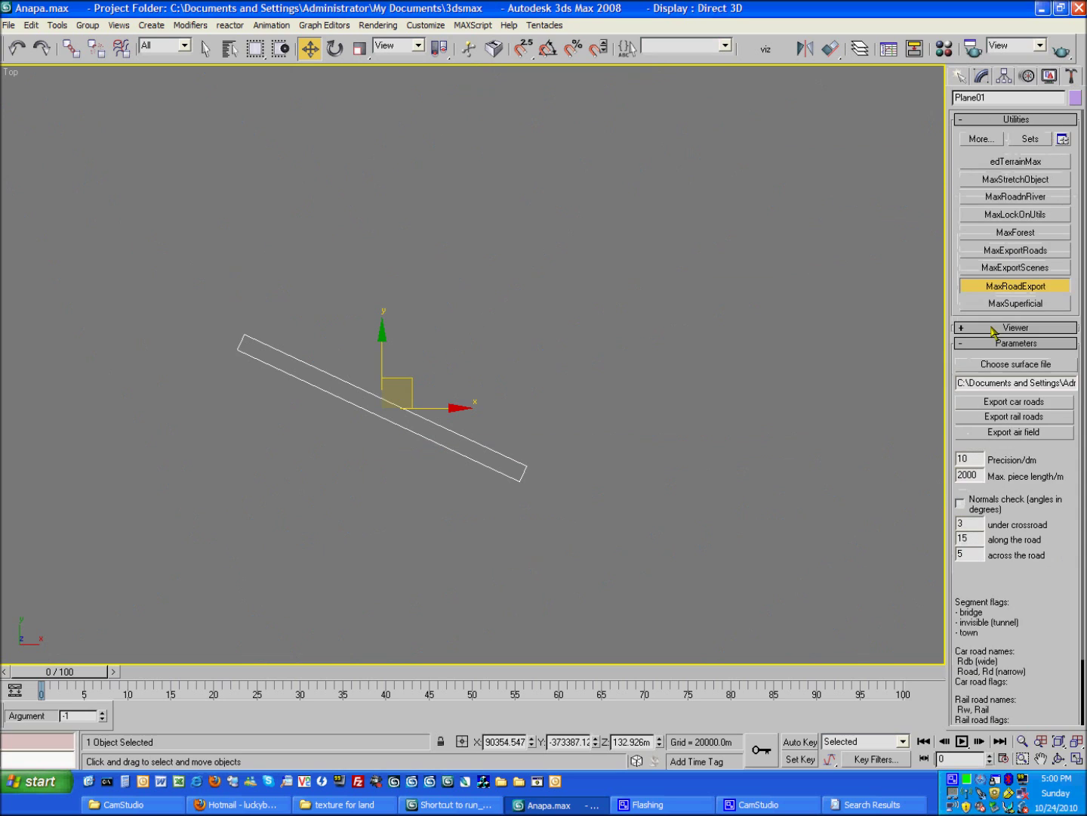
click(1017, 302)
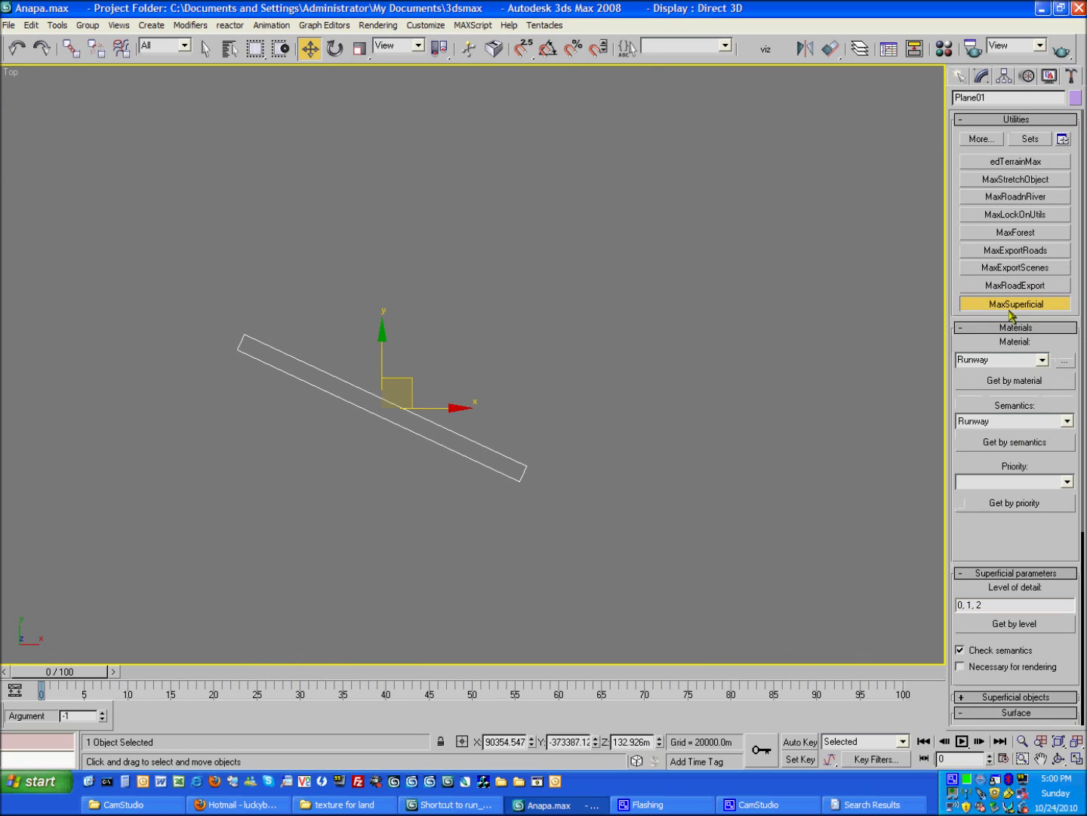
scroll(996, 565, down, 5)
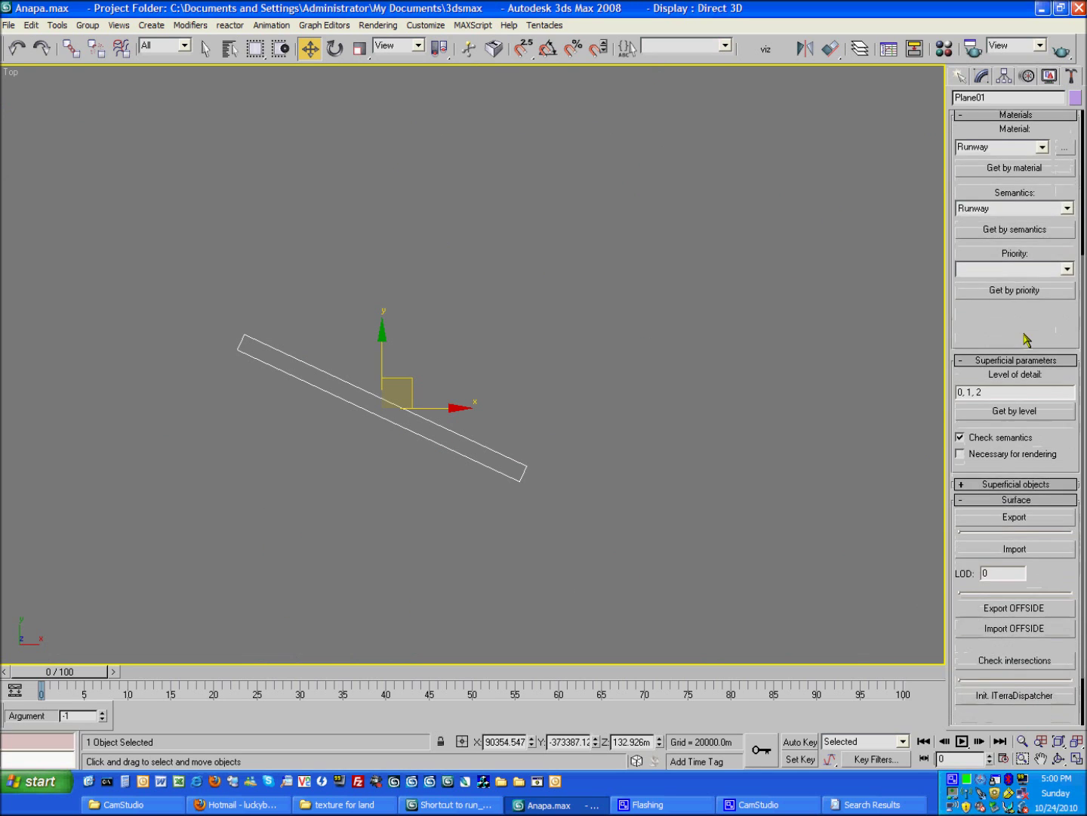
click(1020, 422)
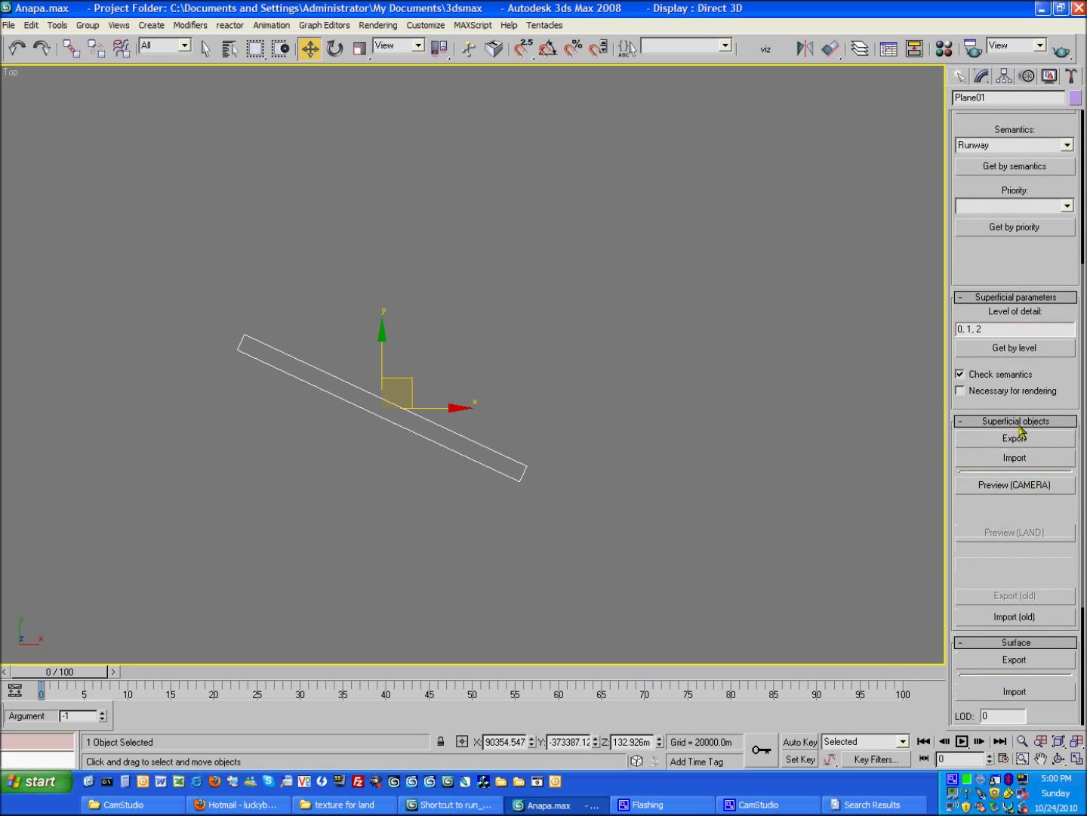
click(1012, 436)
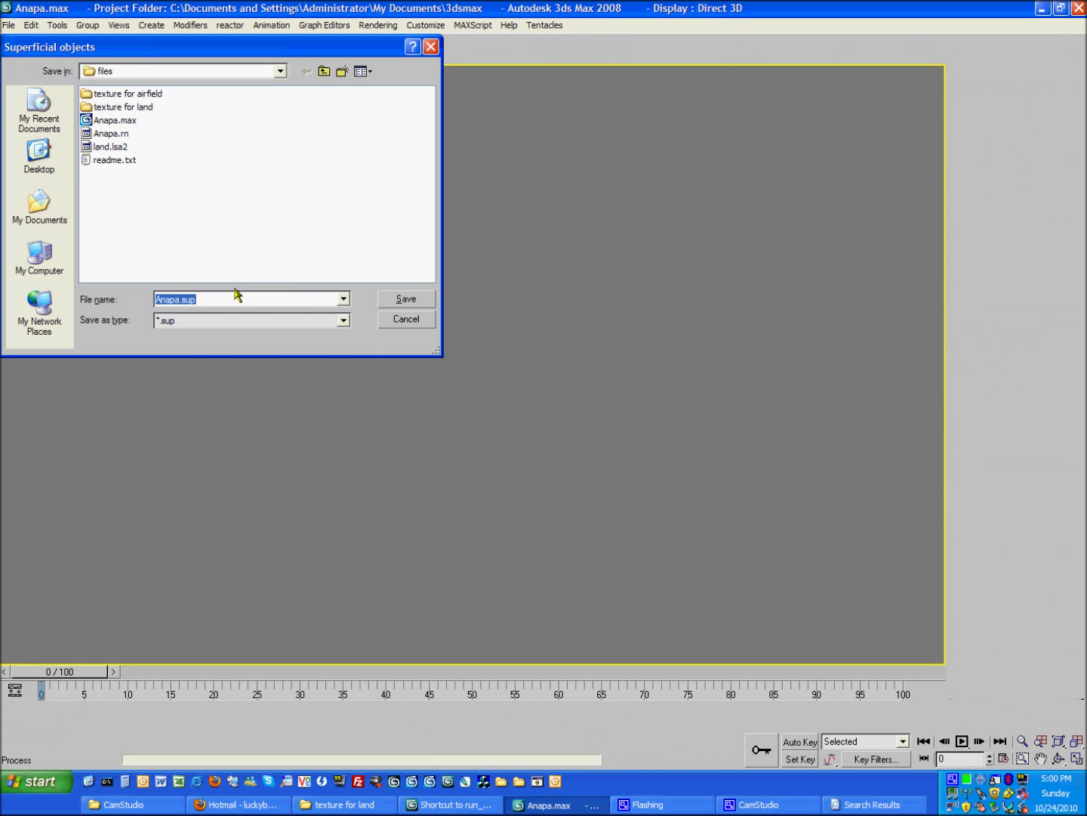
click(402, 299)
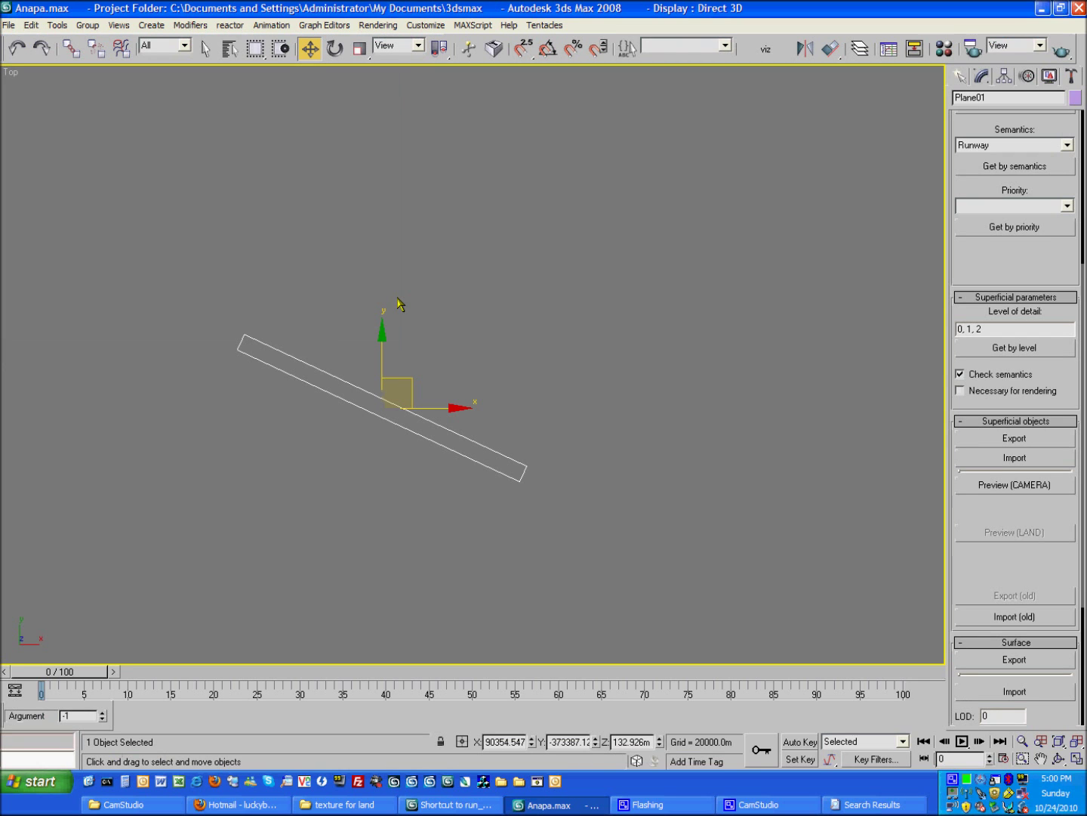
click(603, 185)
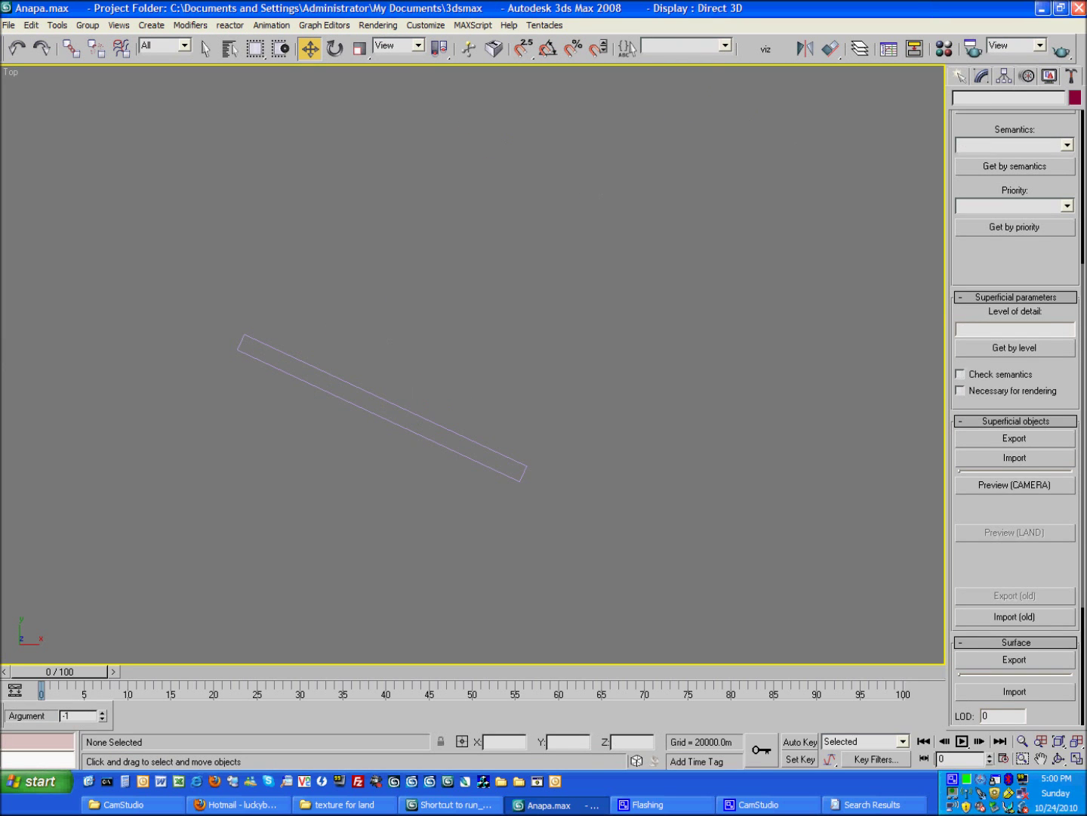
click(1079, 8)
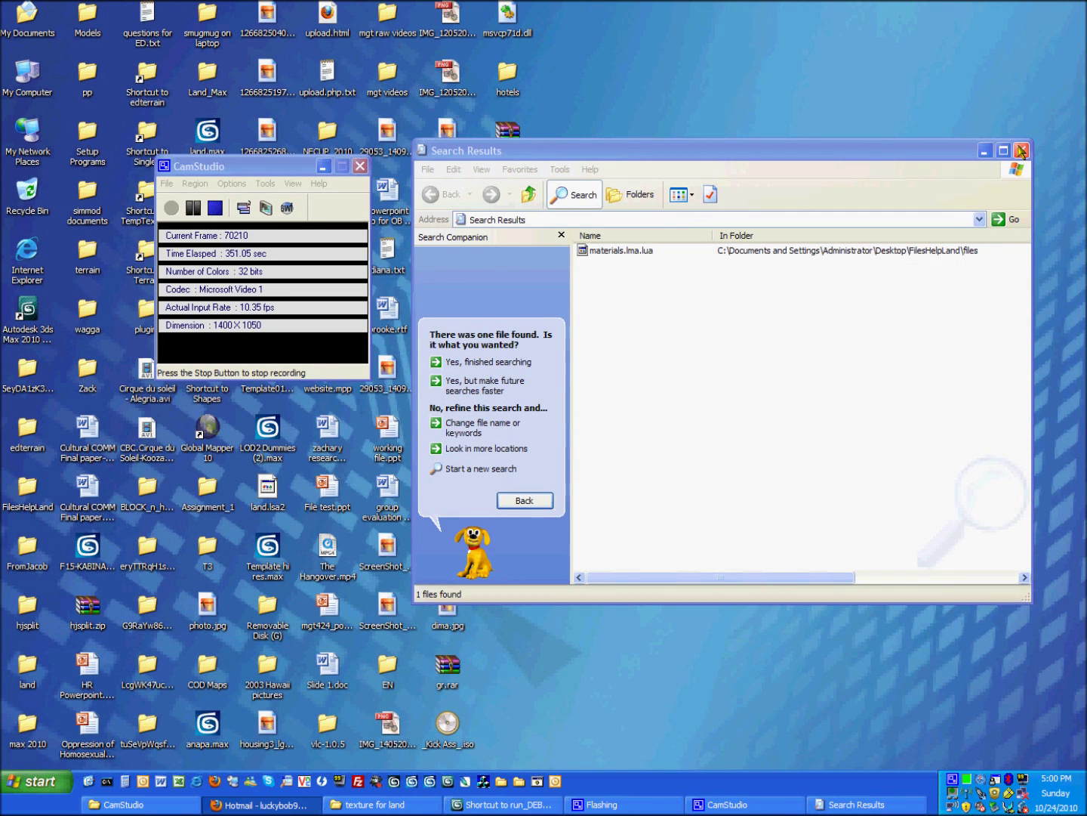
- Open Desktop\files\files with the exported Anapa files, move it aside, and open Lock On's Terrain folder
click(1021, 151)
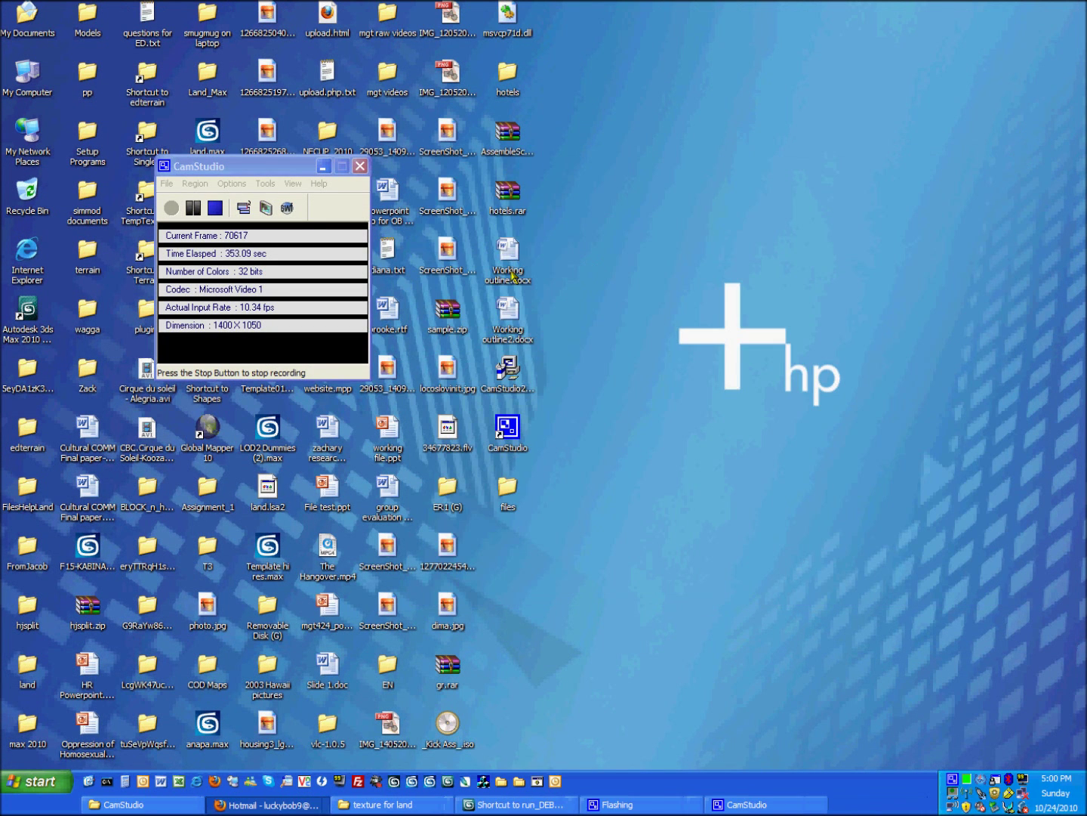
double_click(509, 491)
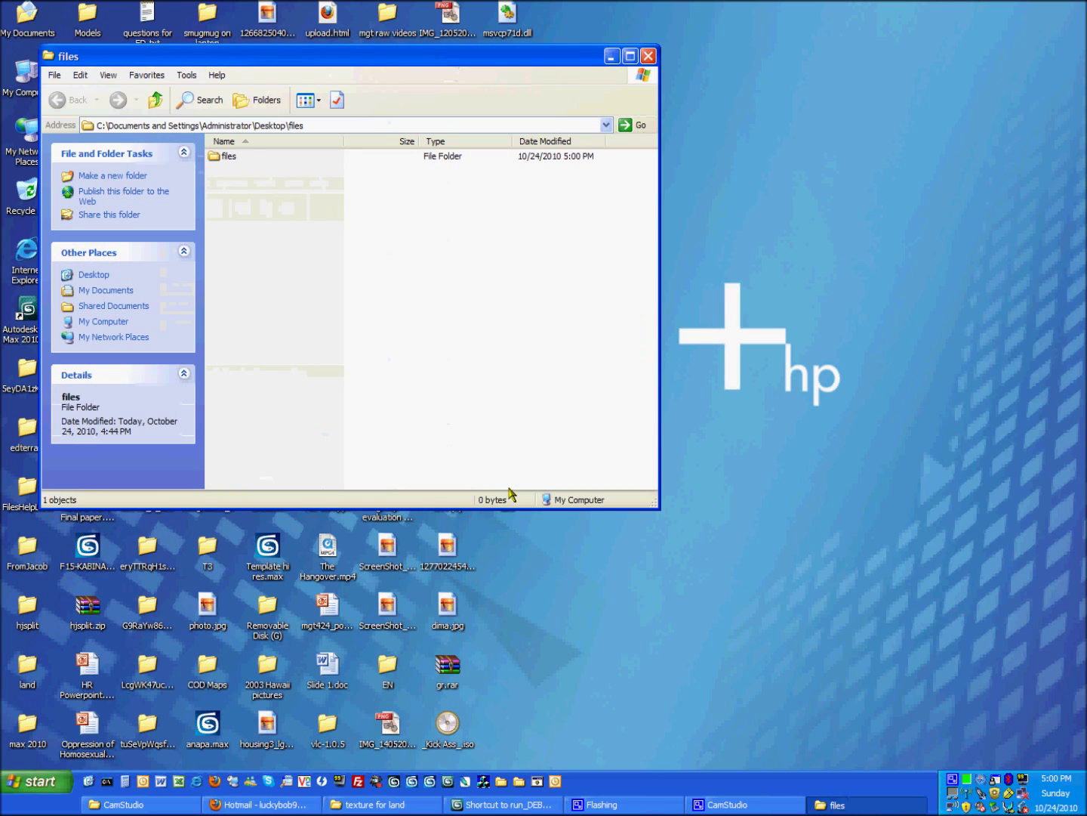
double_click(230, 157)
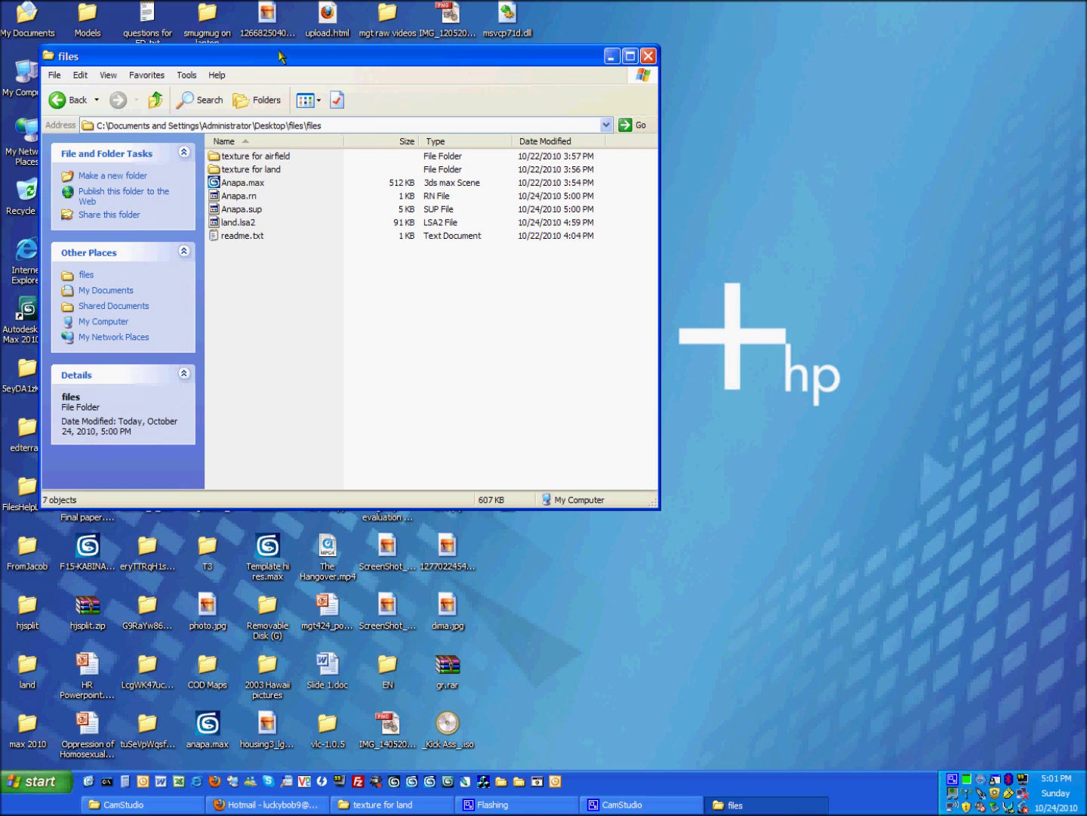
drag(275, 62, 633, 113)
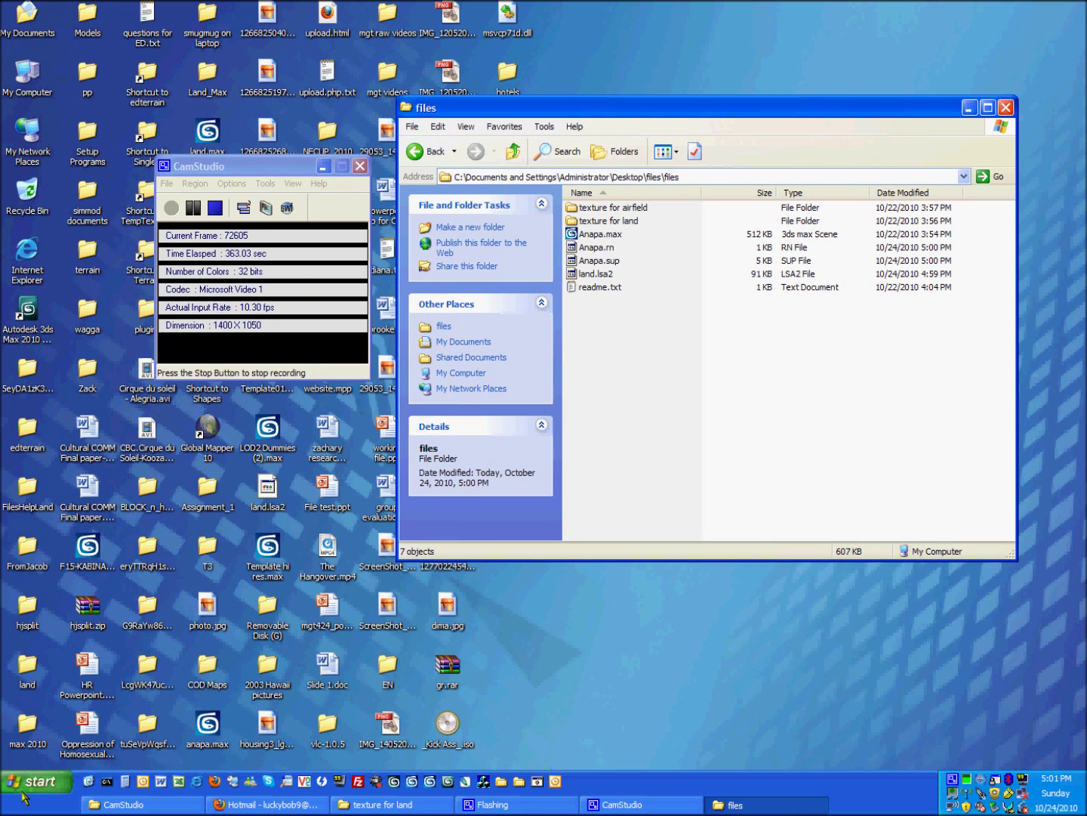
double_click(142, 253)
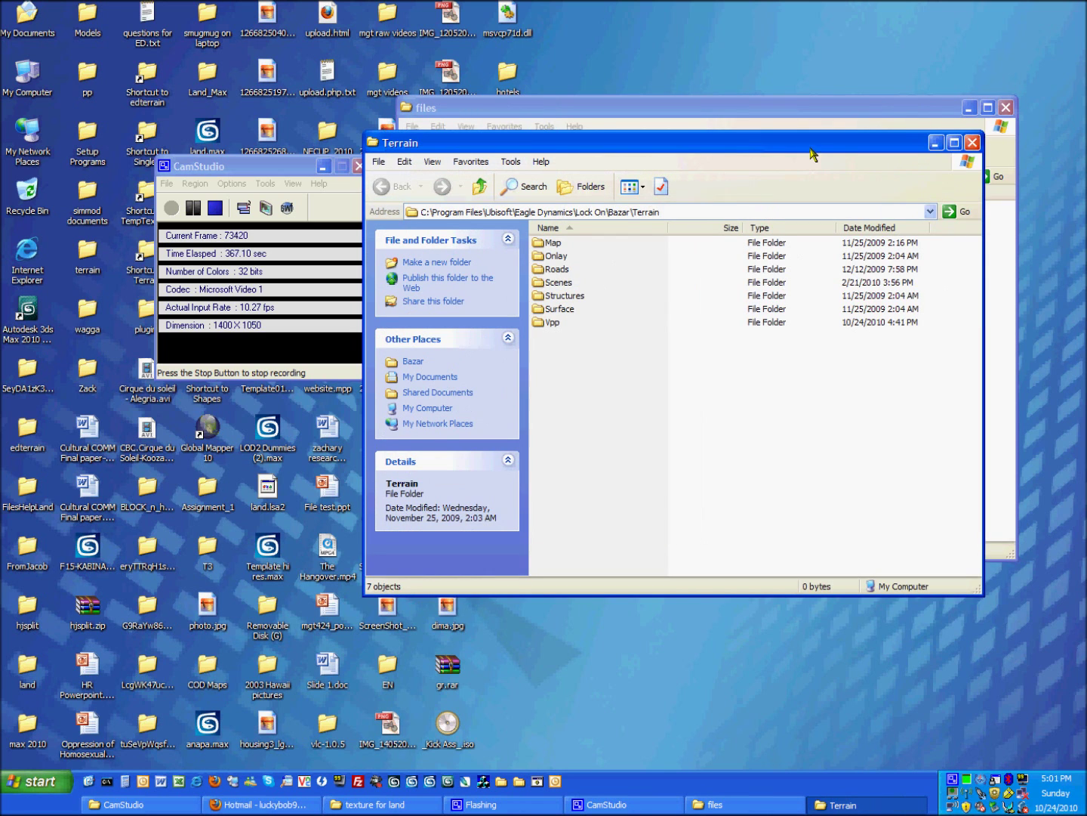
- Move Anapa.rn from the files folder into Terrain\Vpp, replacing the old 482-byte copy
drag(820, 147, 506, 310)
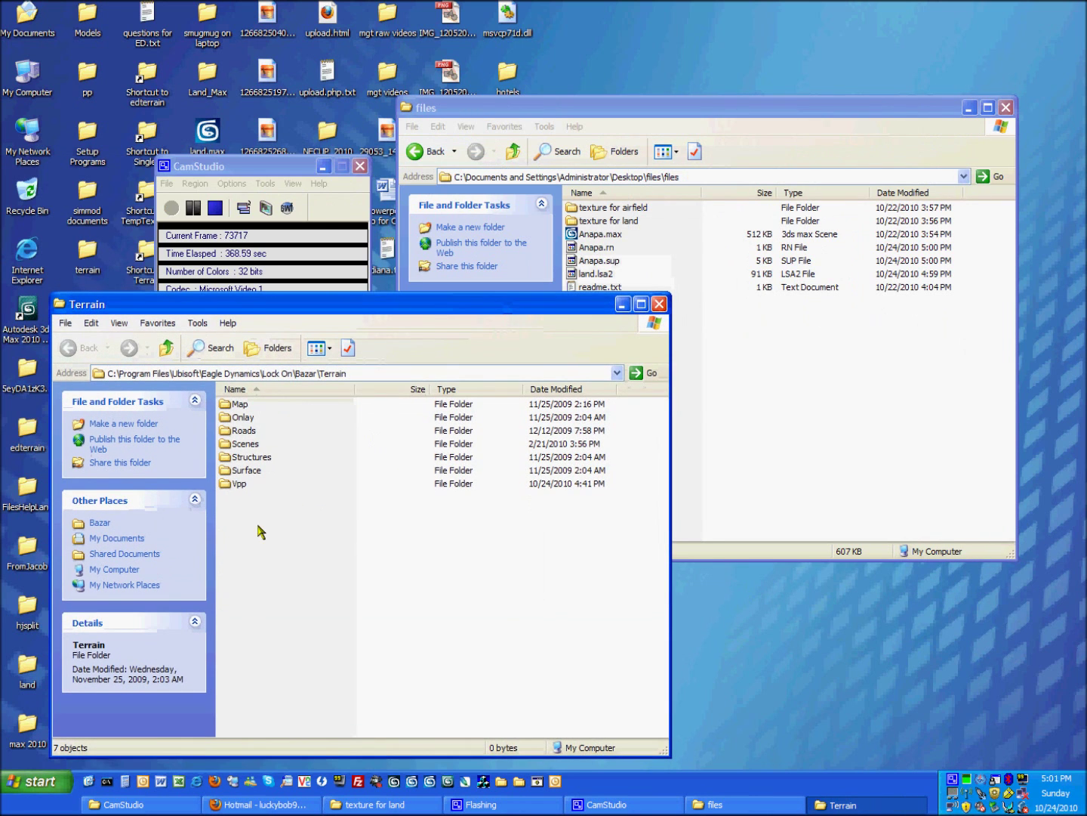
double_click(239, 484)
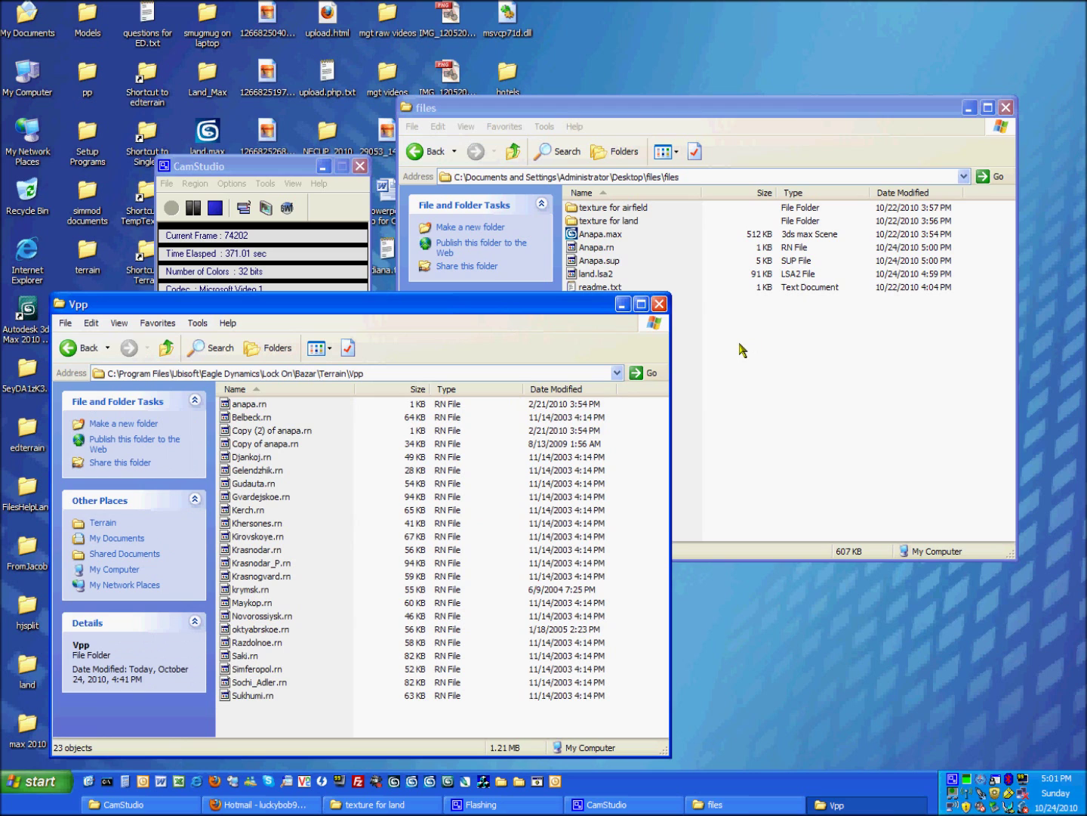
click(743, 351)
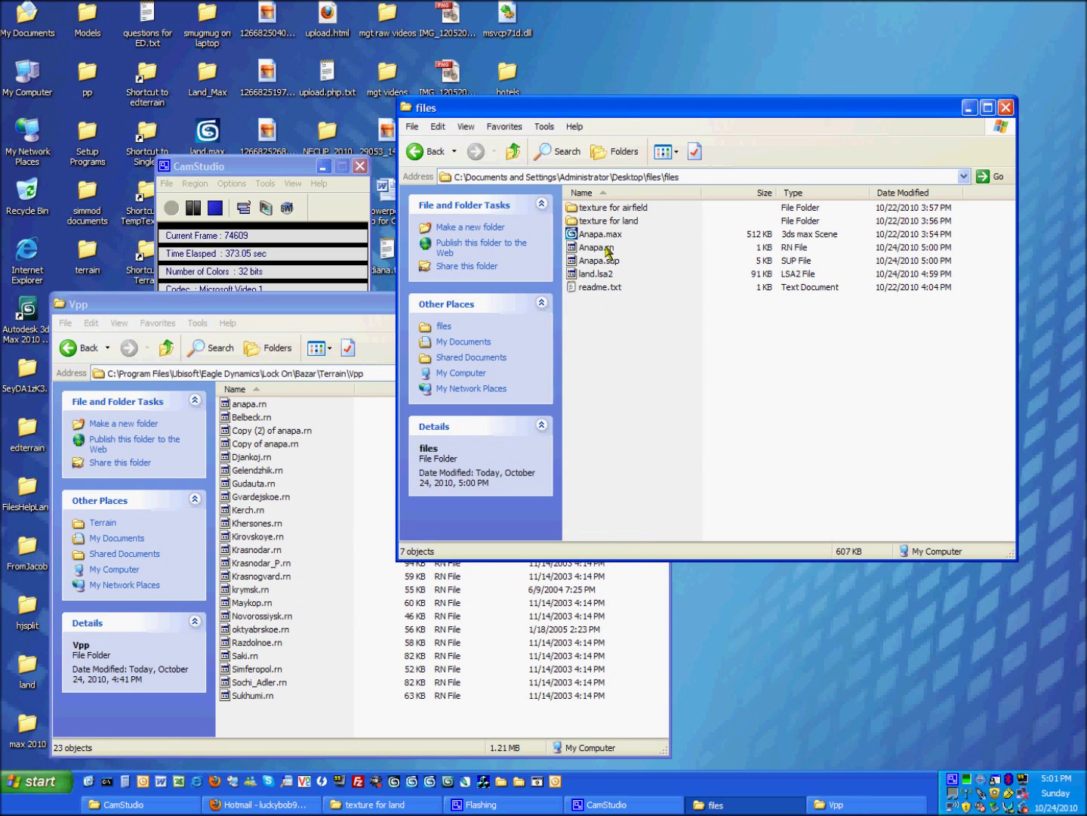
drag(608, 251, 313, 418)
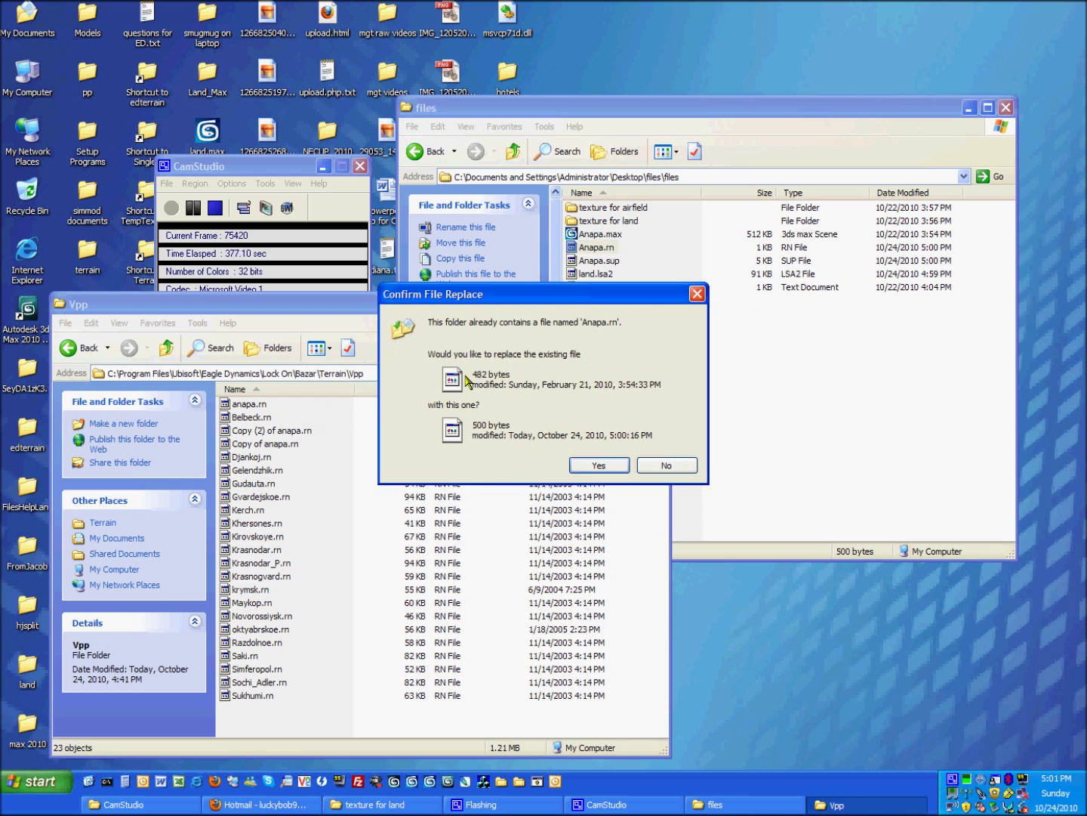
click(599, 466)
click(719, 363)
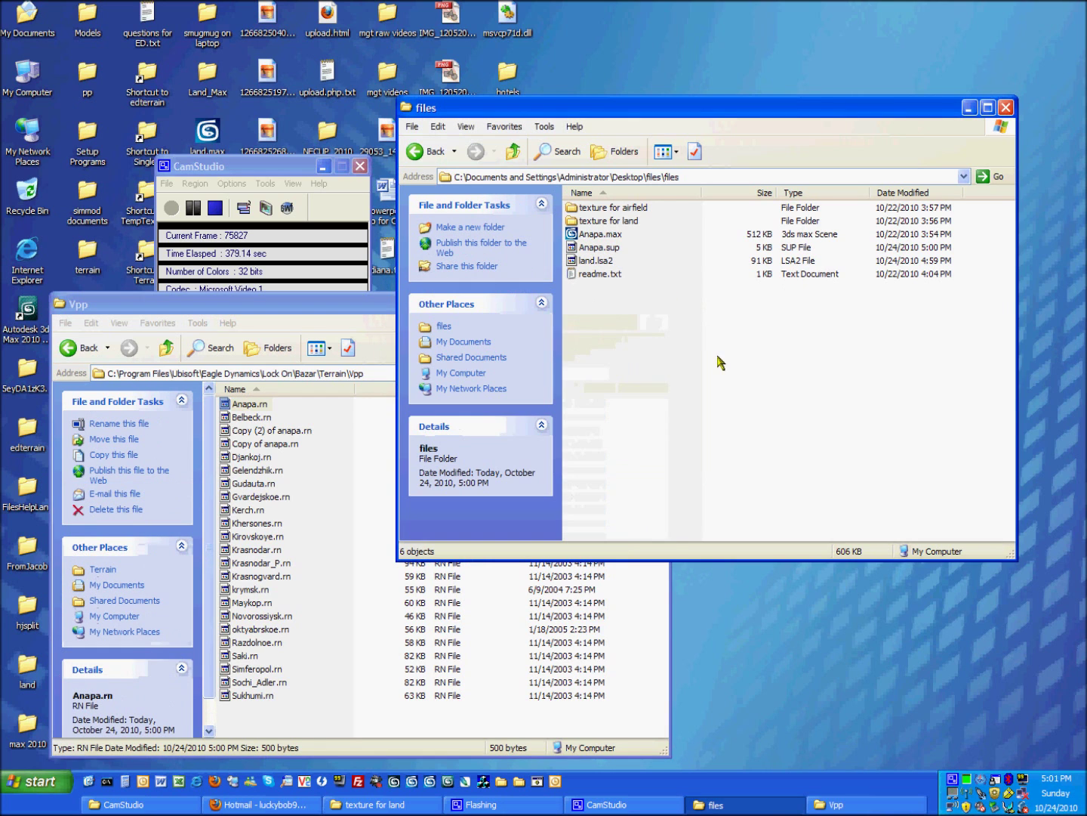
click(317, 380)
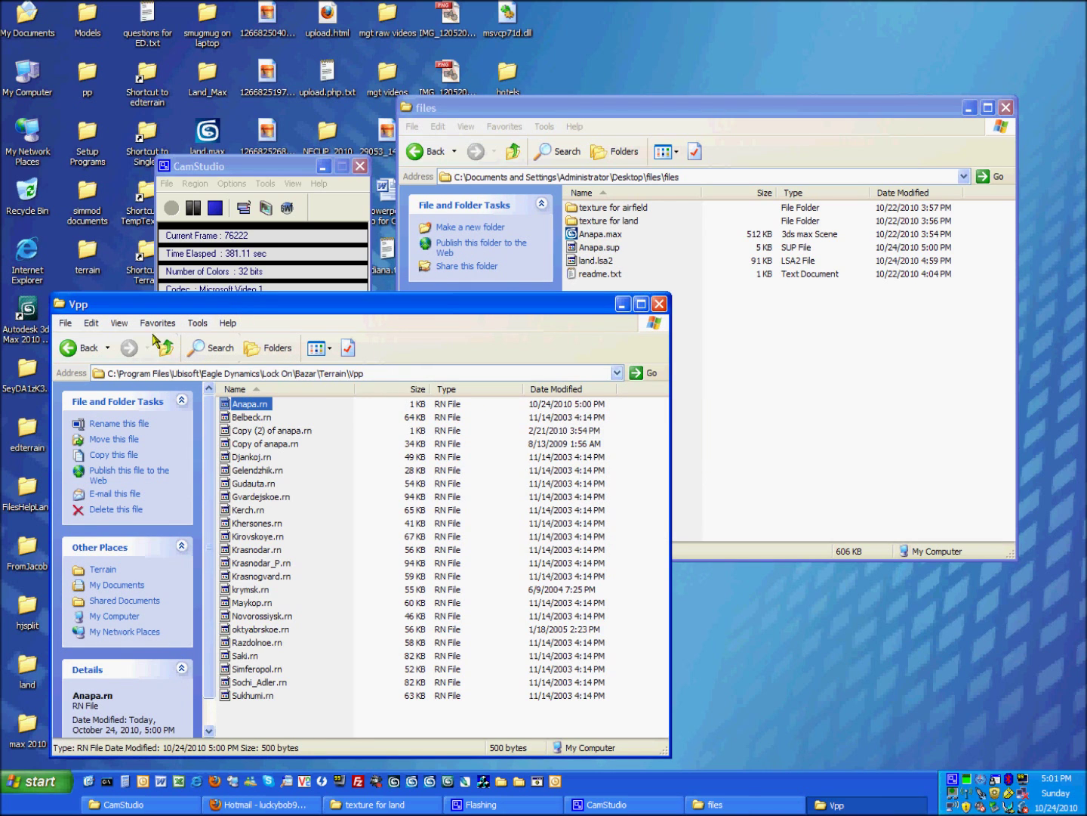
- Move the new land.lsa2 into Terrain\Surface\High, replacing the old version
click(166, 350)
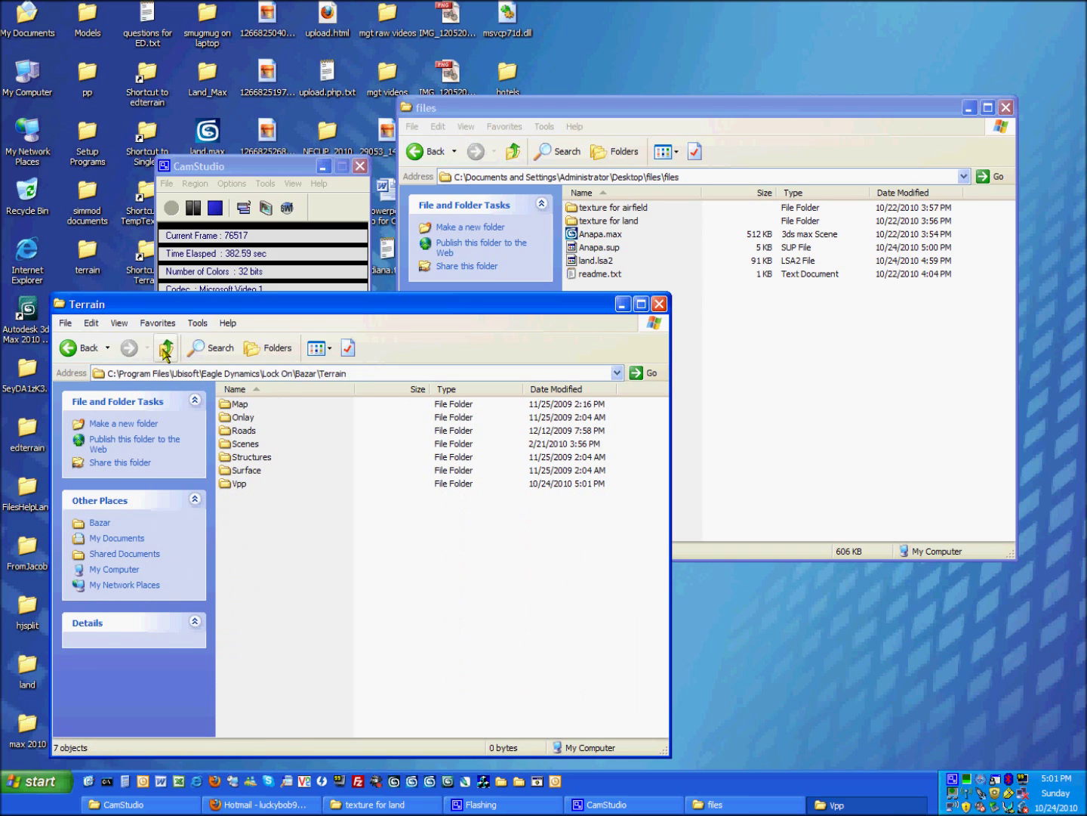
double_click(255, 471)
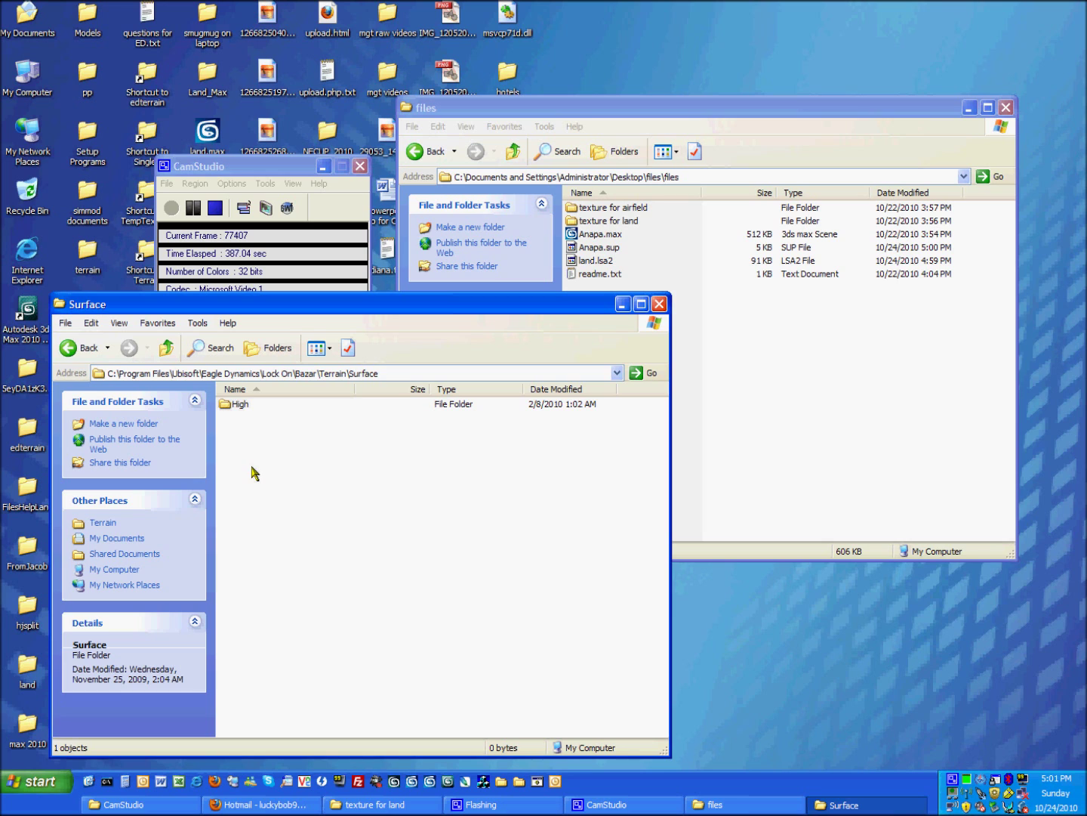
double_click(241, 406)
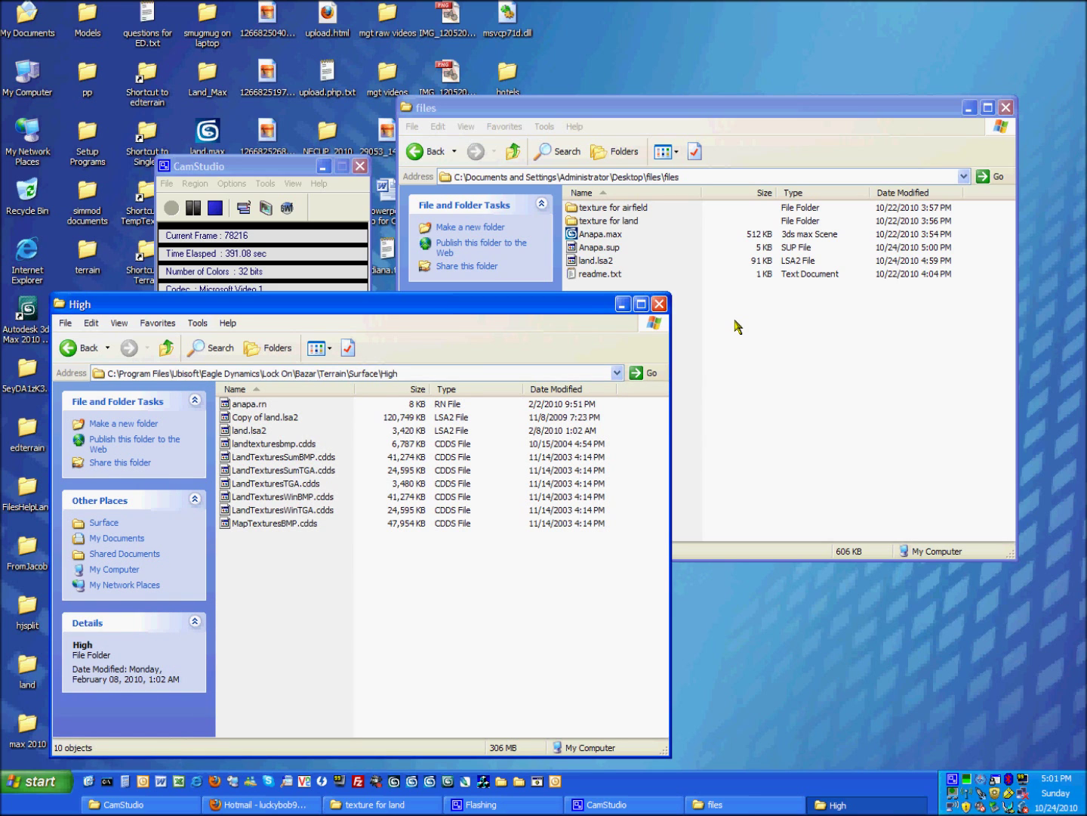
click(738, 351)
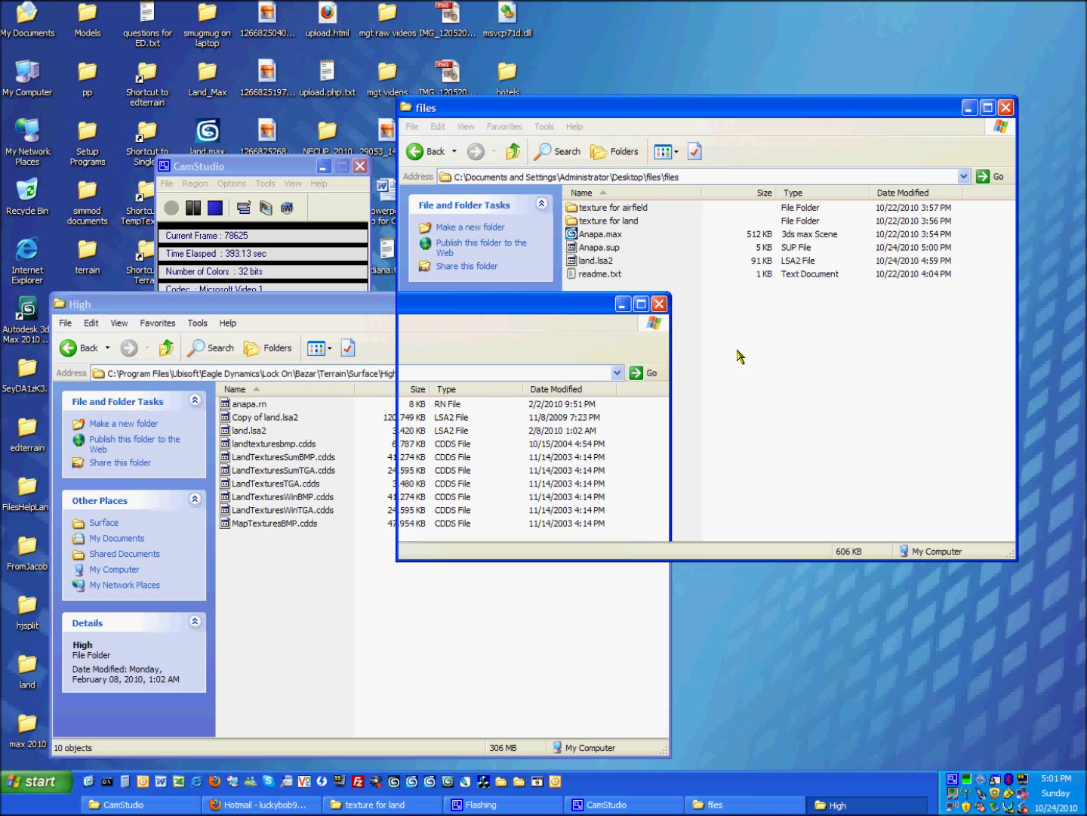
drag(590, 261, 290, 602)
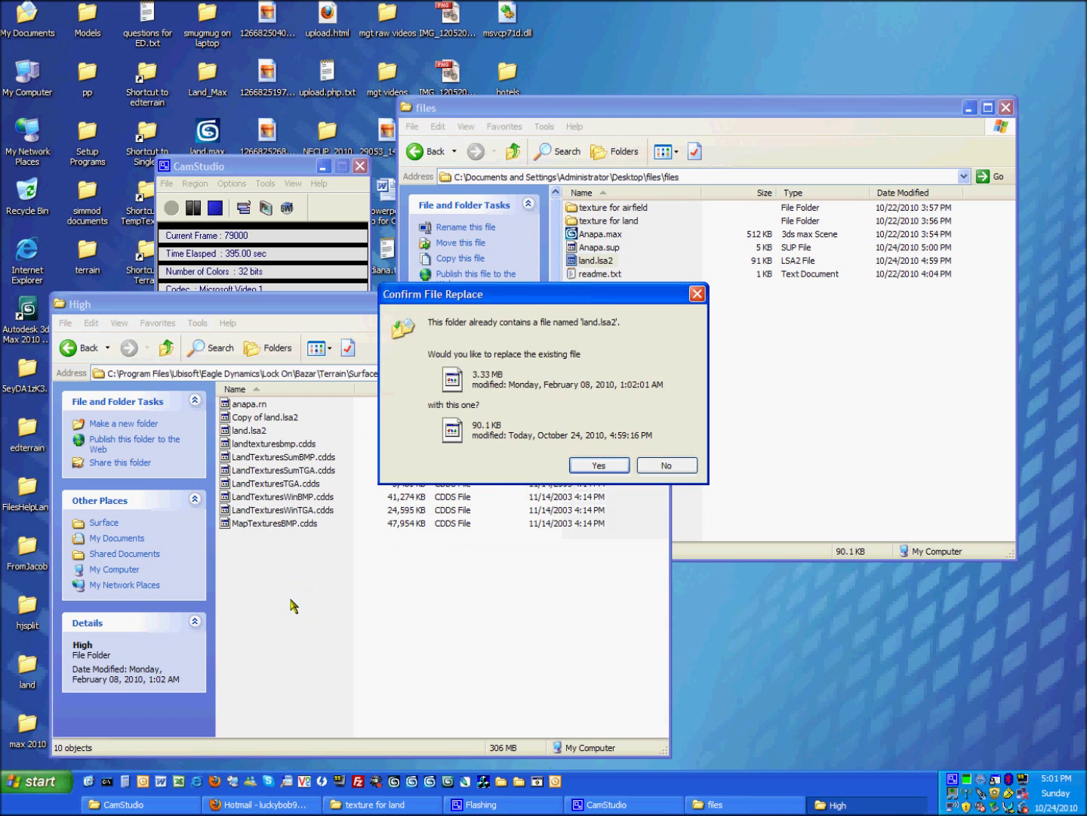
click(598, 465)
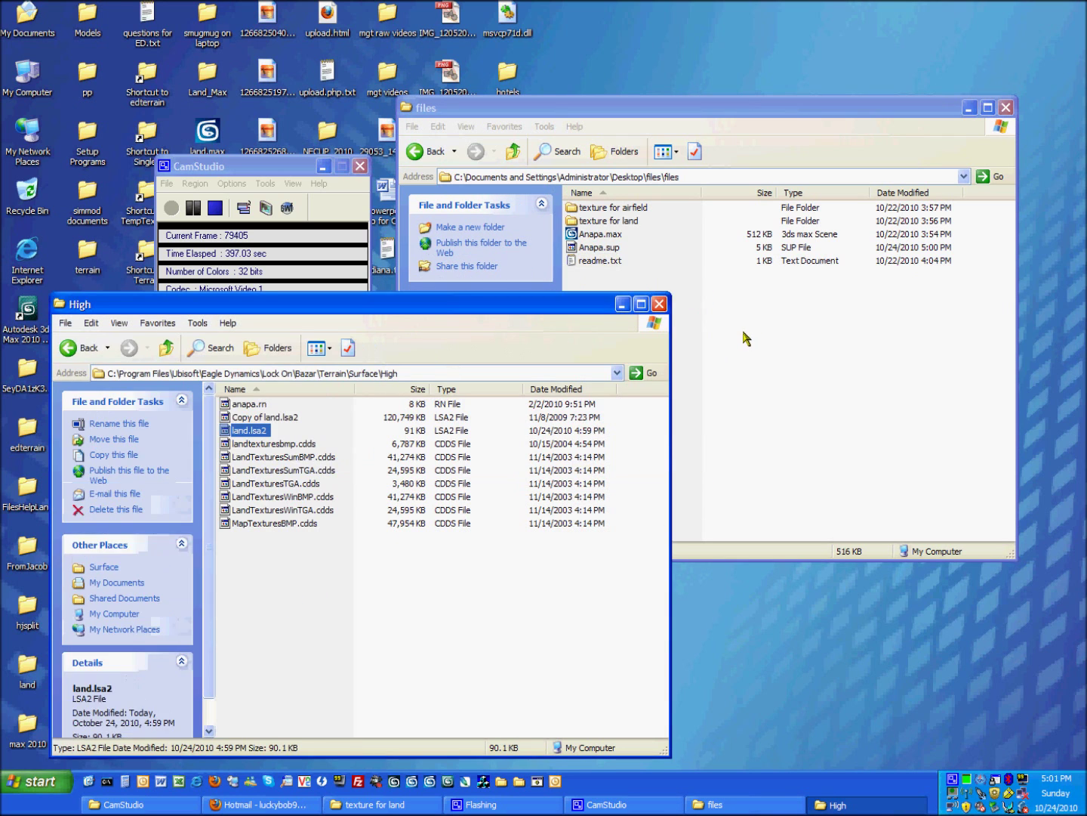
- Paste a copy of land.lsa2 back into the files folder
click(745, 338)
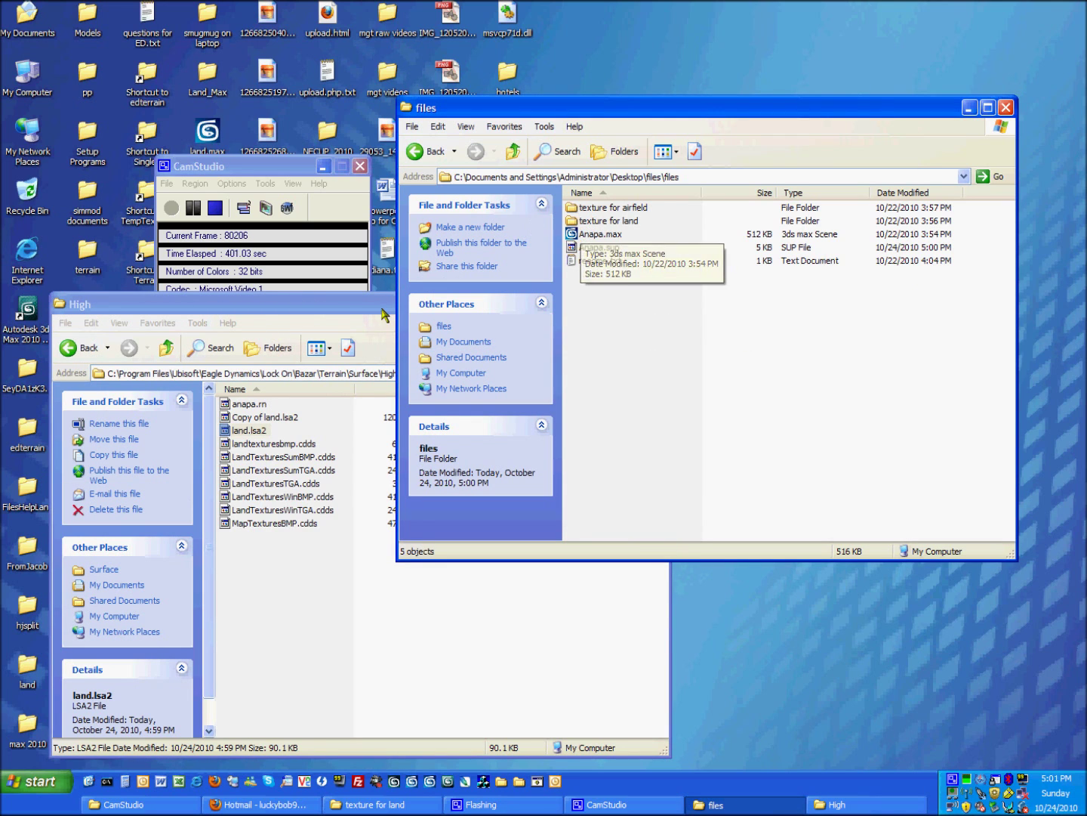
click(253, 432)
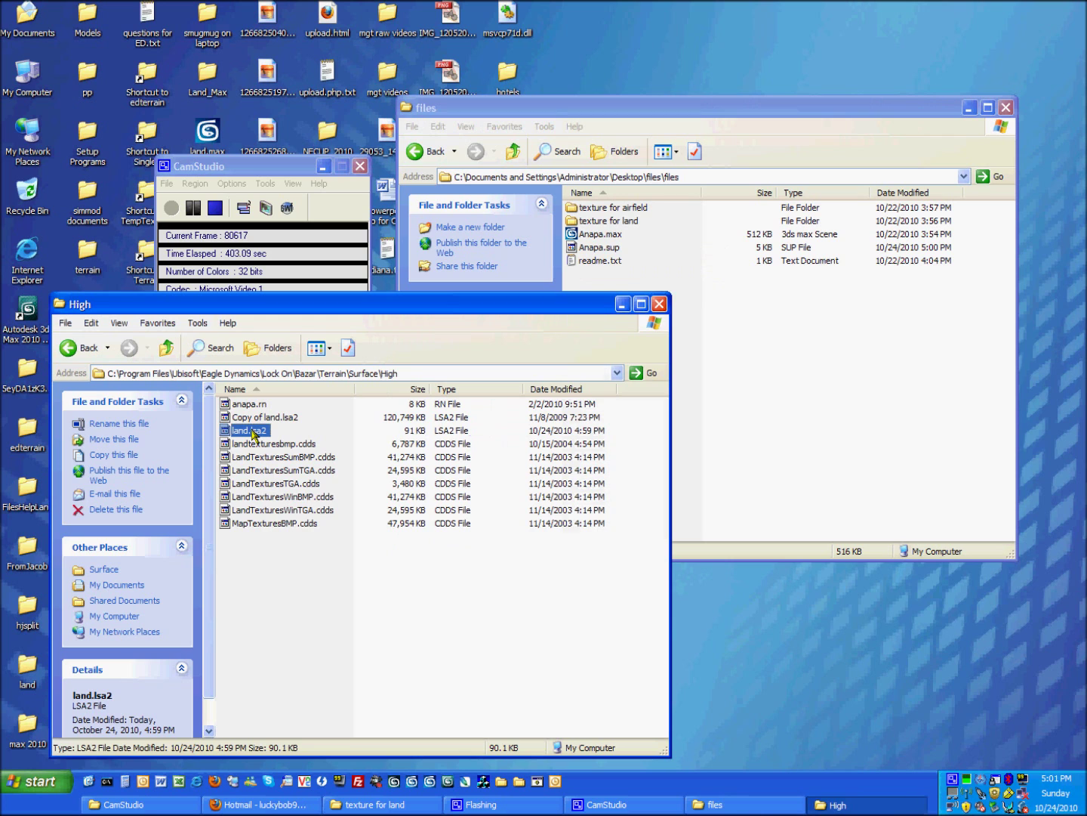
click(683, 380)
key(ctrl+v)
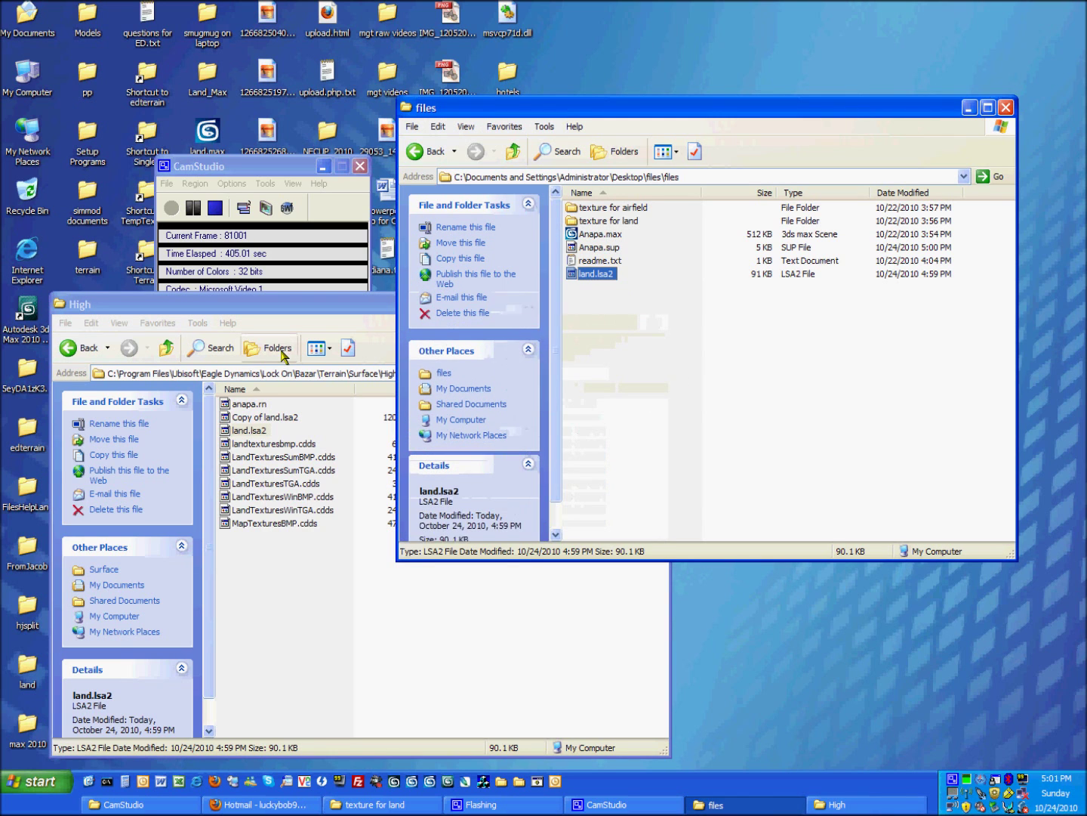
- Paste a copy of Anapa.rn from Terrain\Vpp back into the files folder
click(167, 348)
click(166, 348)
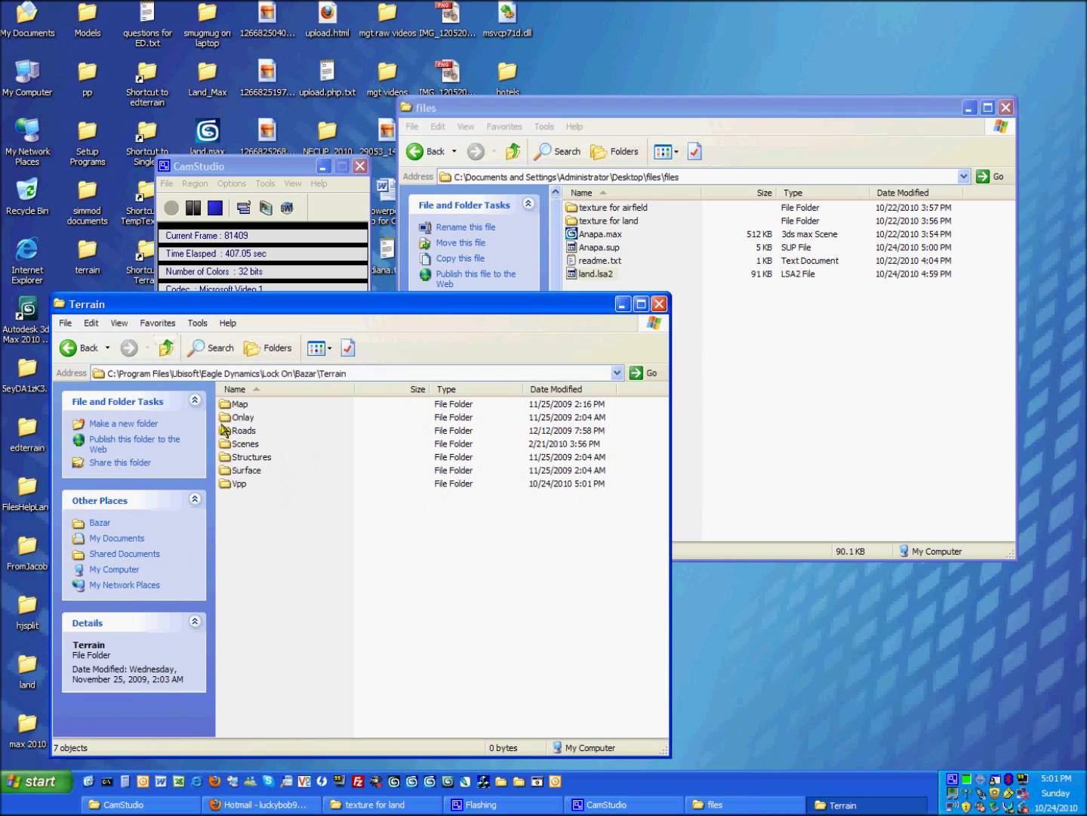
double_click(249, 483)
click(250, 404)
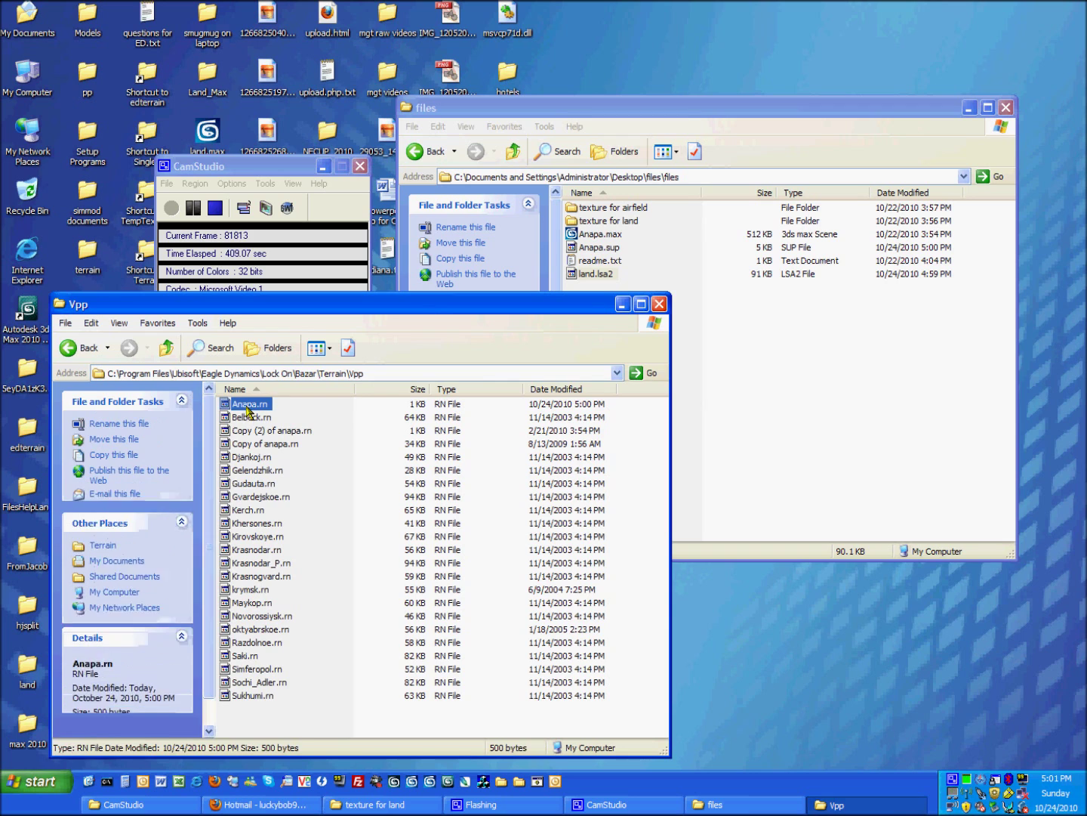
click(714, 389)
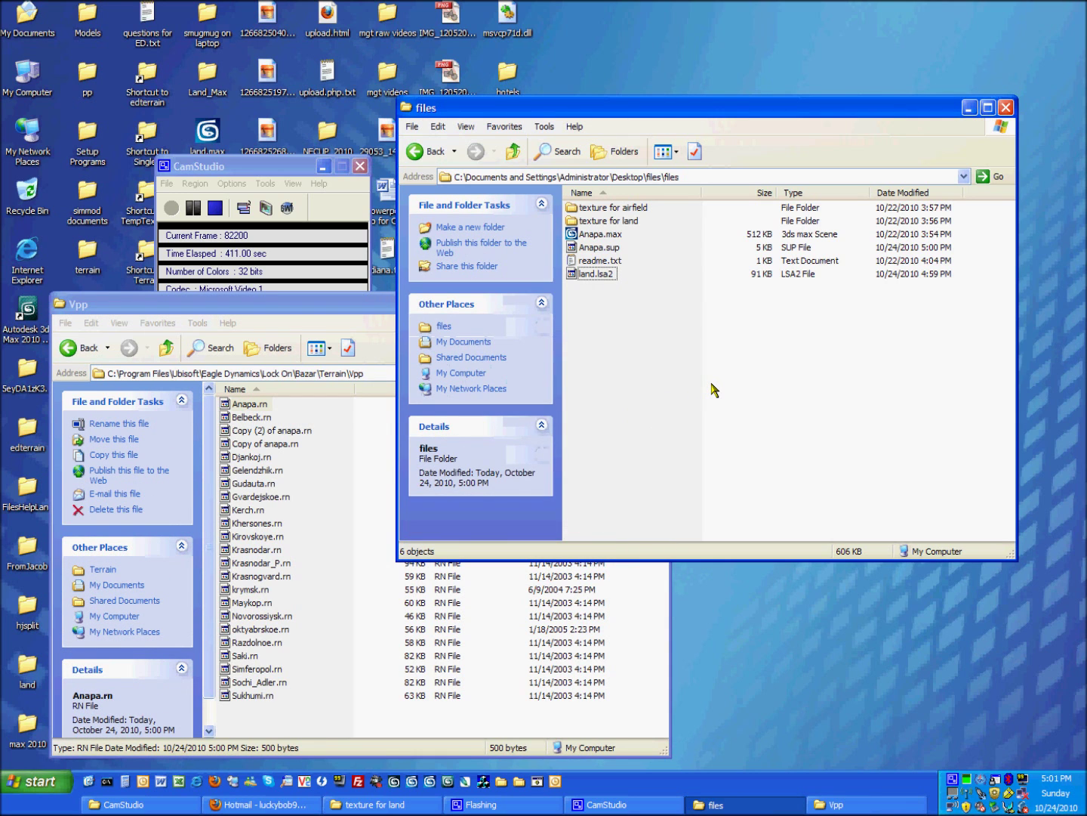
key(ctrl+v)
click(677, 369)
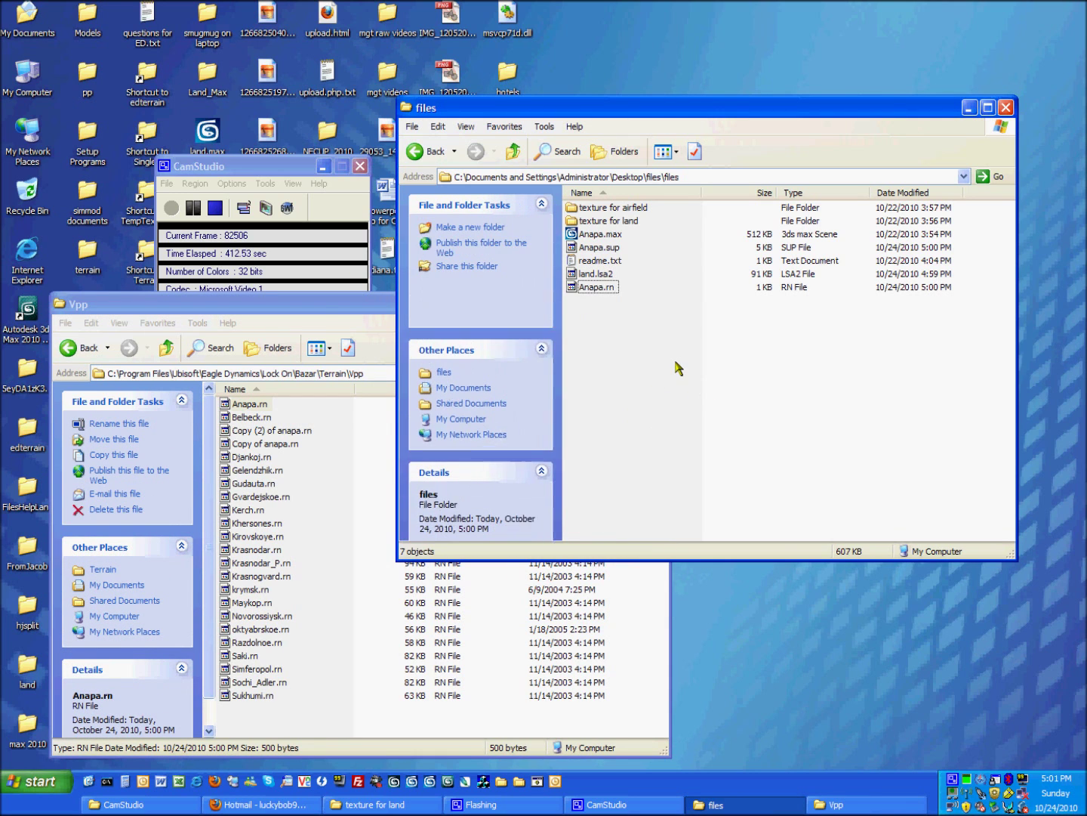
click(321, 303)
click(167, 350)
- Open Terrain\Onlay\High, then rename Anapa.sup in the files folder to onlay_VPP.sup
double_click(244, 415)
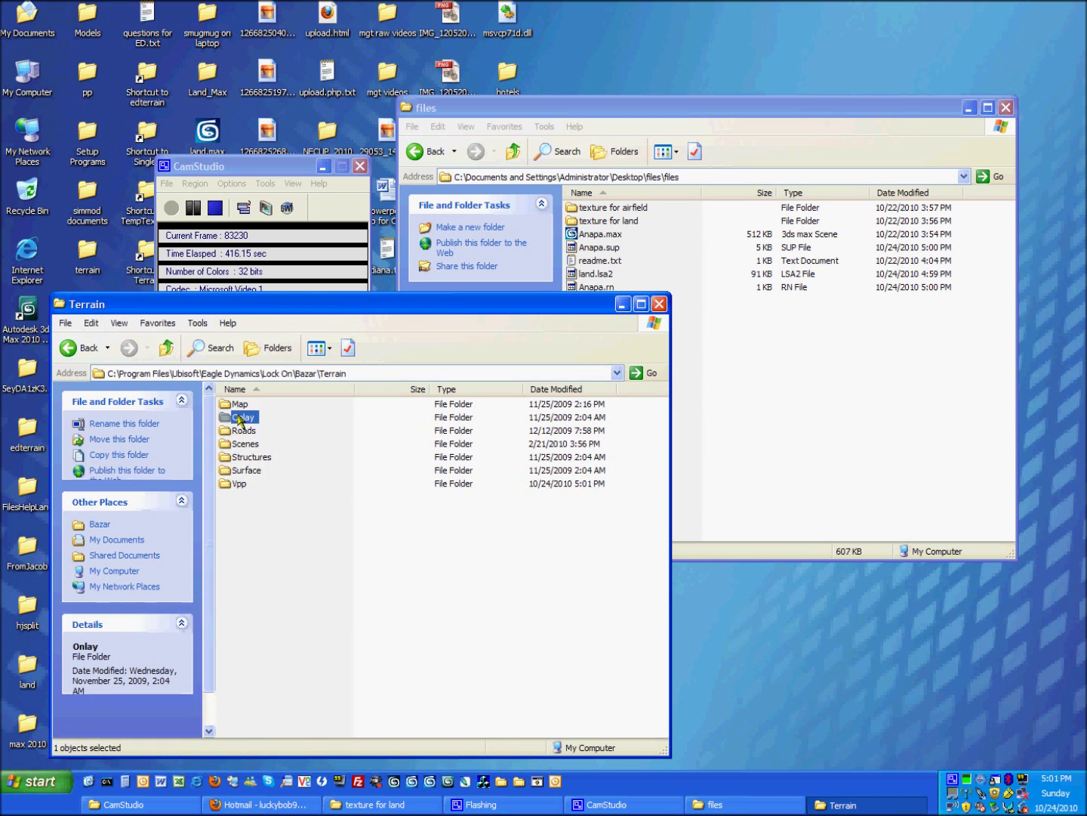
double_click(241, 406)
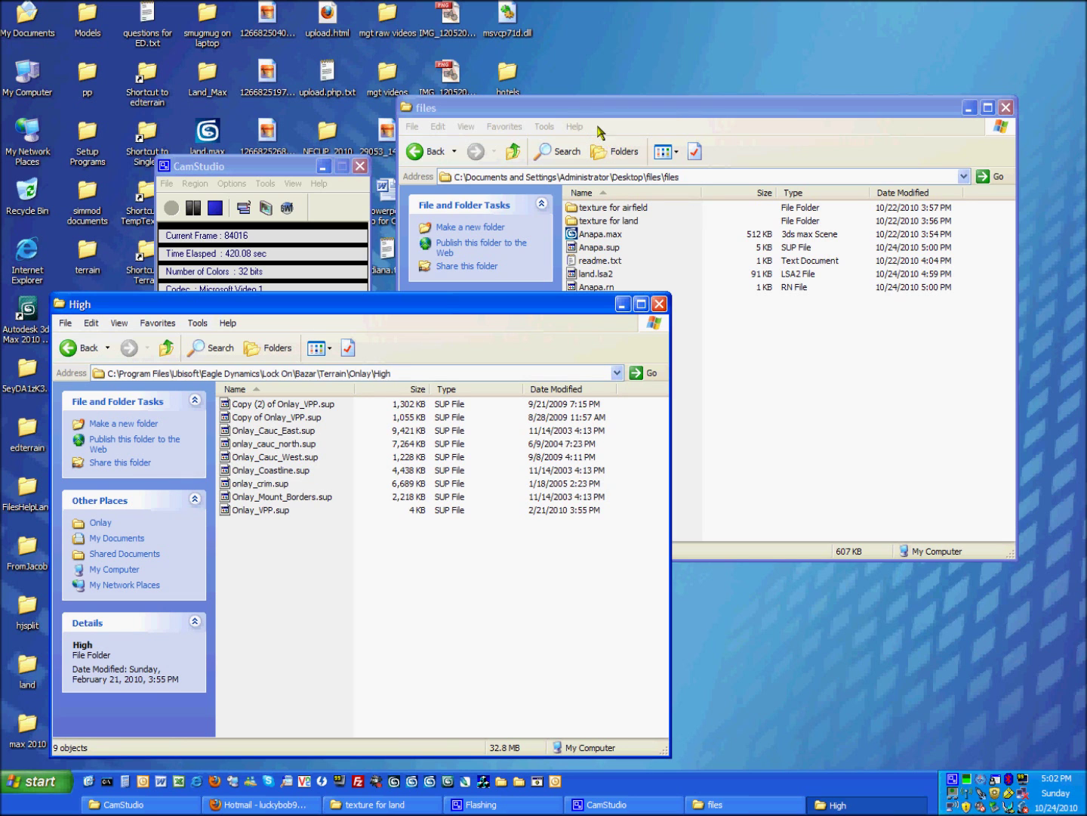
drag(597, 117, 771, 131)
click(768, 302)
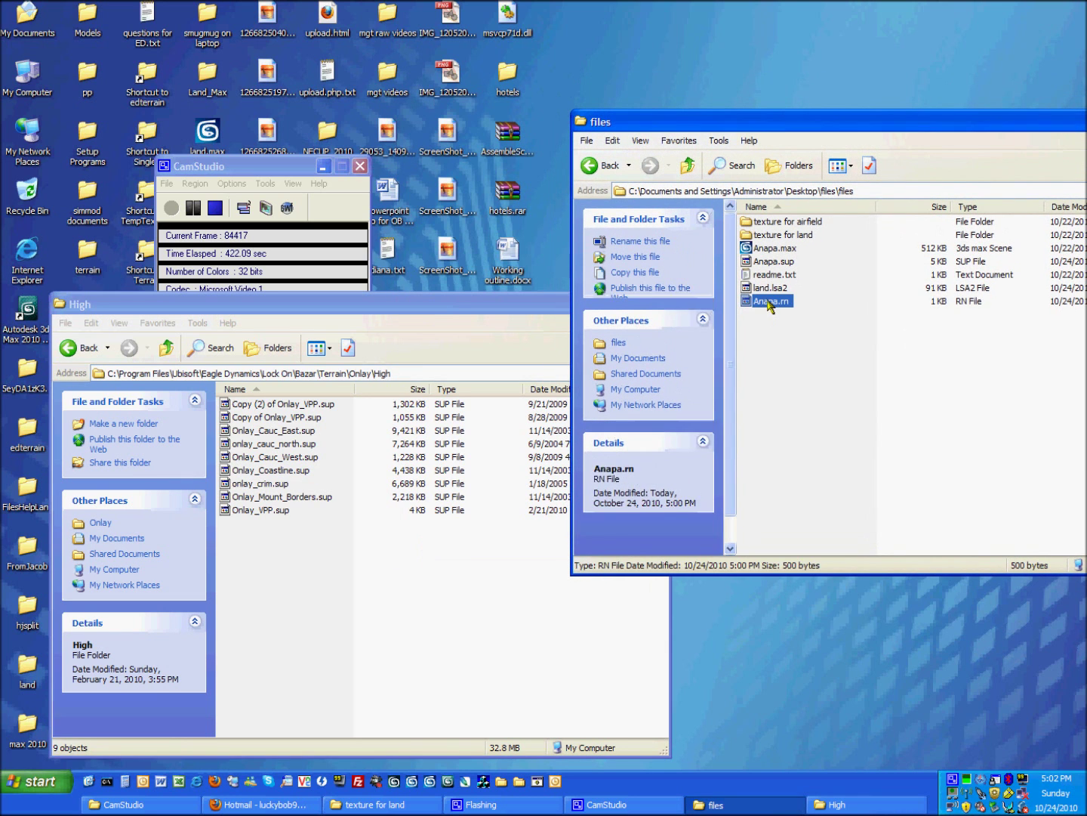
click(768, 302)
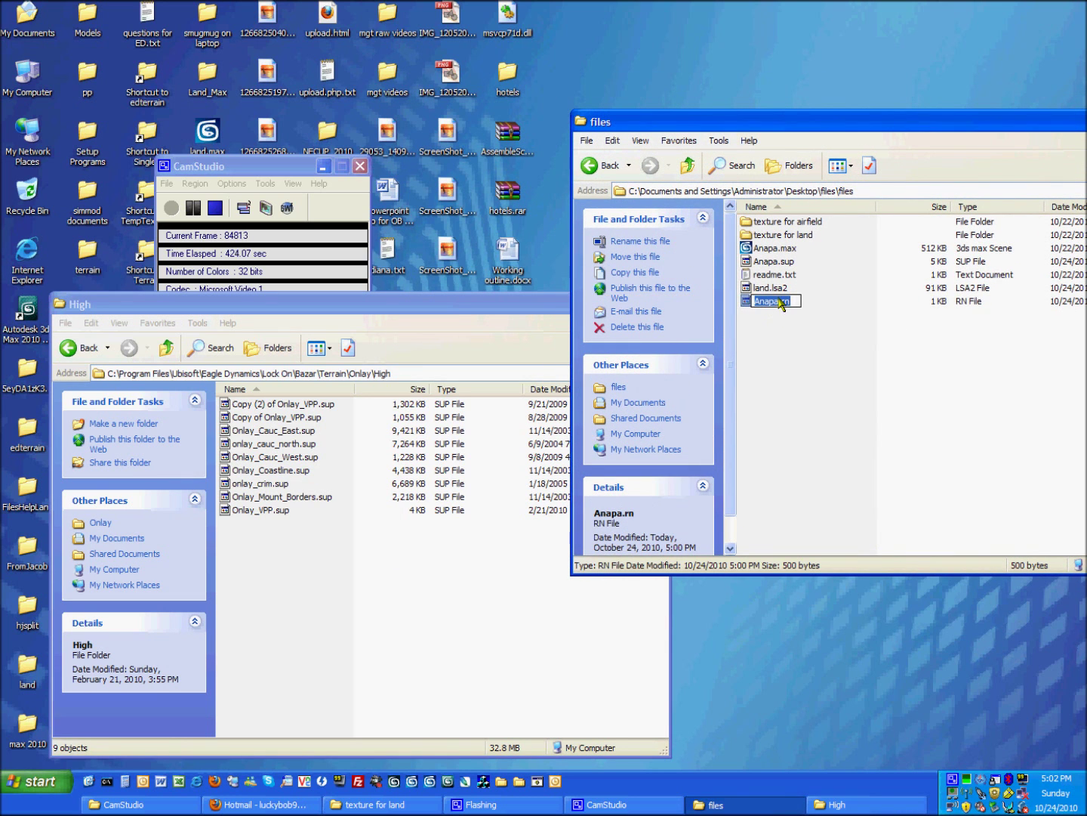
double_click(778, 268)
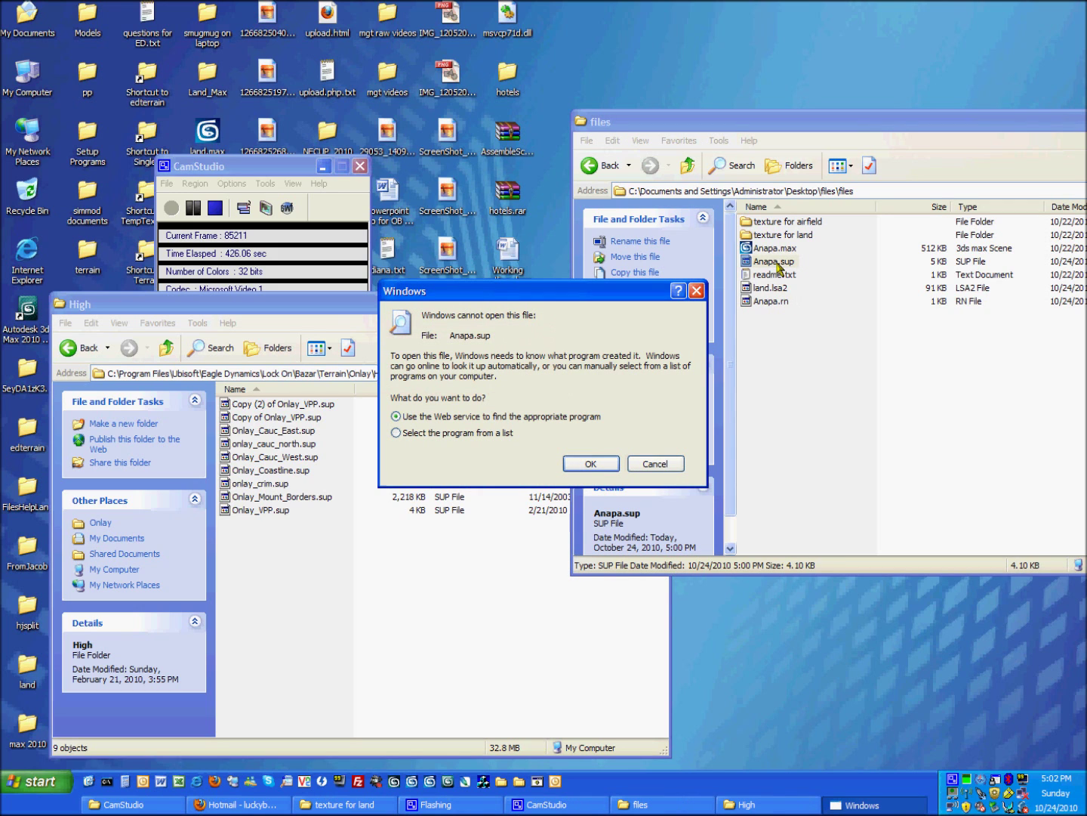
click(654, 464)
click(774, 265)
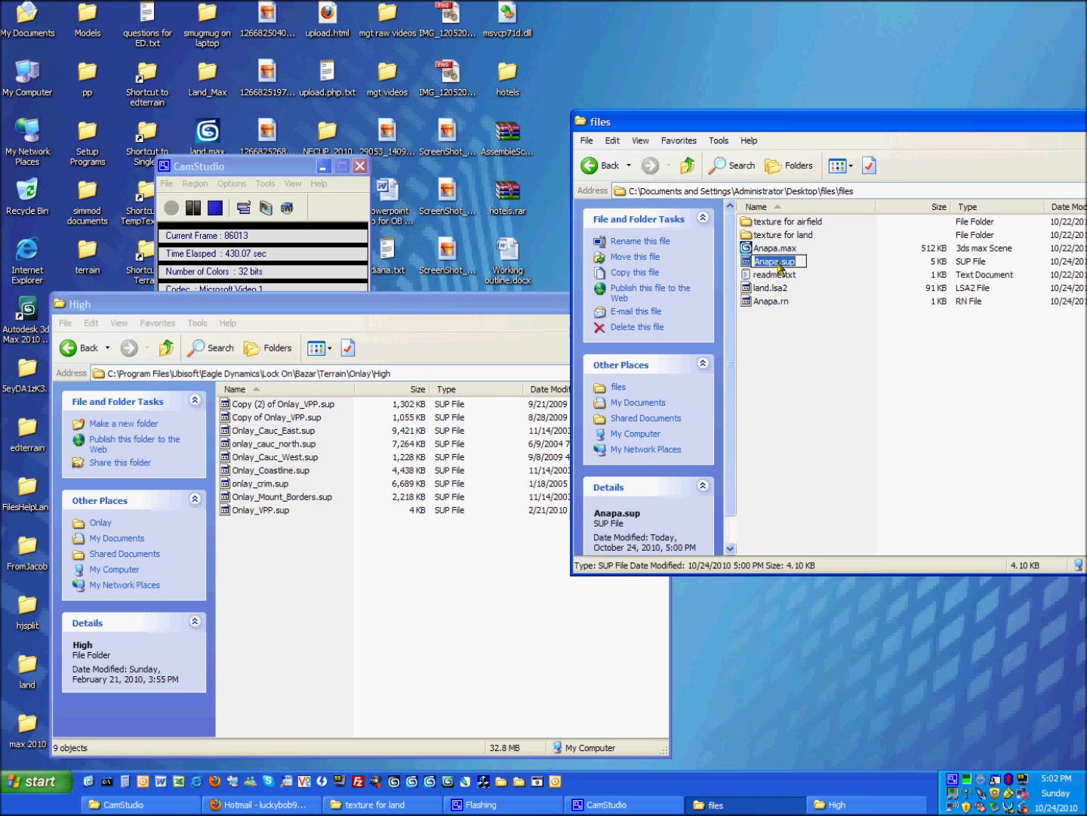
text(only)
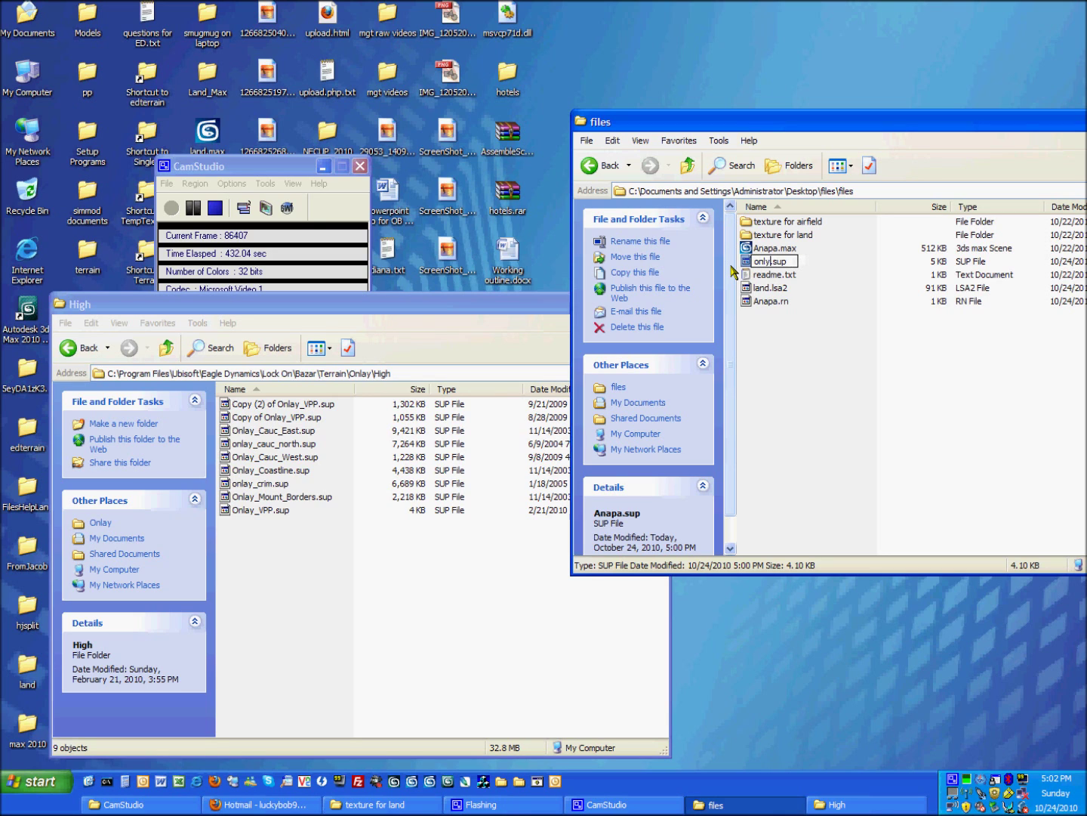
text(a)
key(BackSpace)
key(BackSpace)
text(ay_)
key(Return)
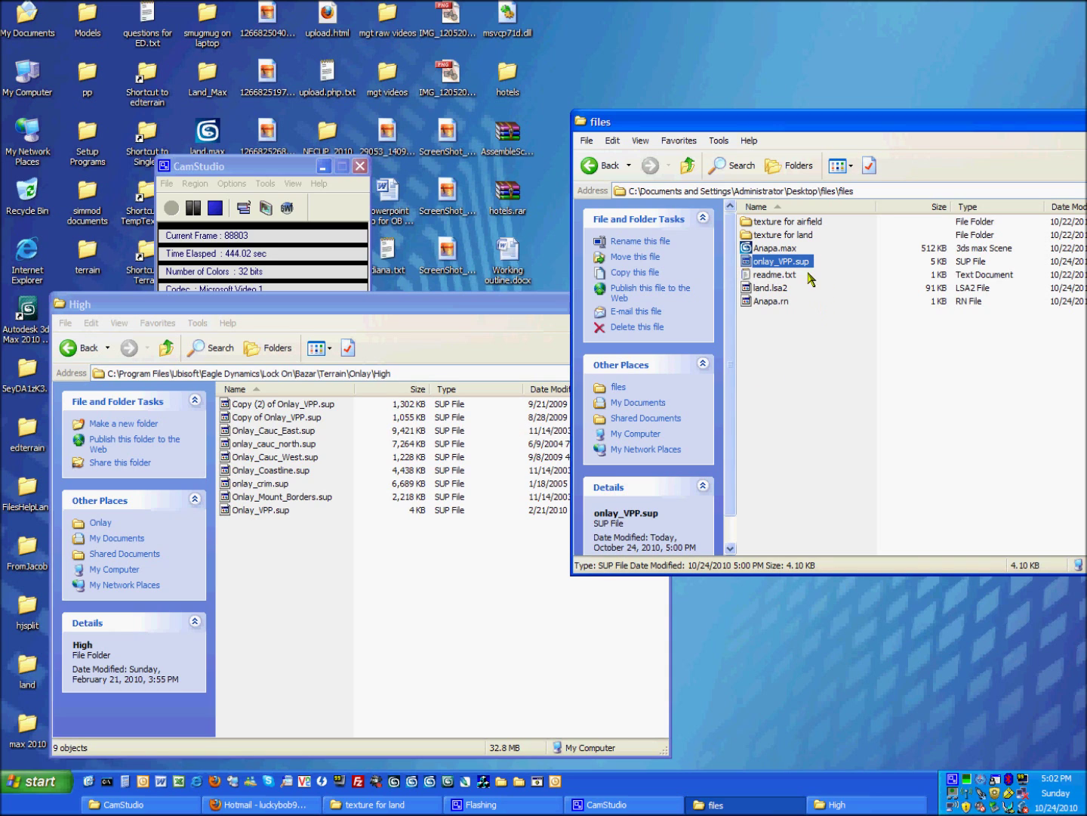
- Copy onlay_VPP.sup into Terrain\Onlay\High, replacing the older 4 KB version
right_click(783, 265)
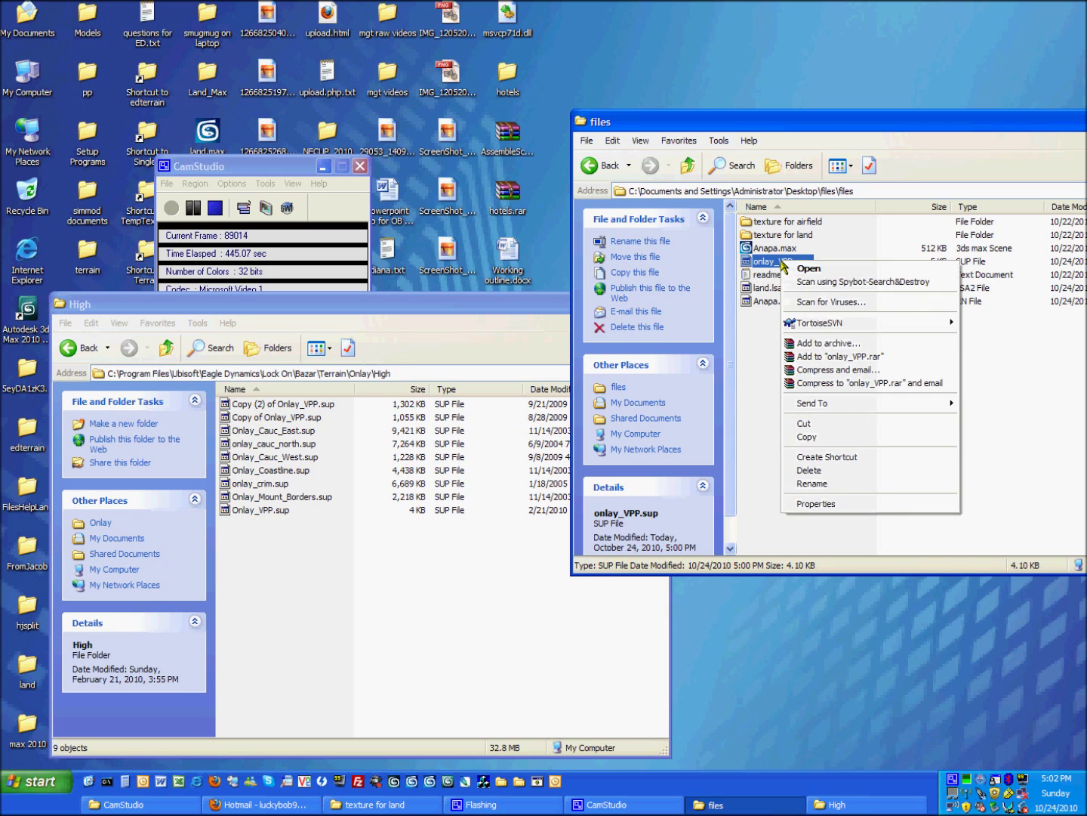
click(840, 439)
click(376, 607)
right_click(376, 608)
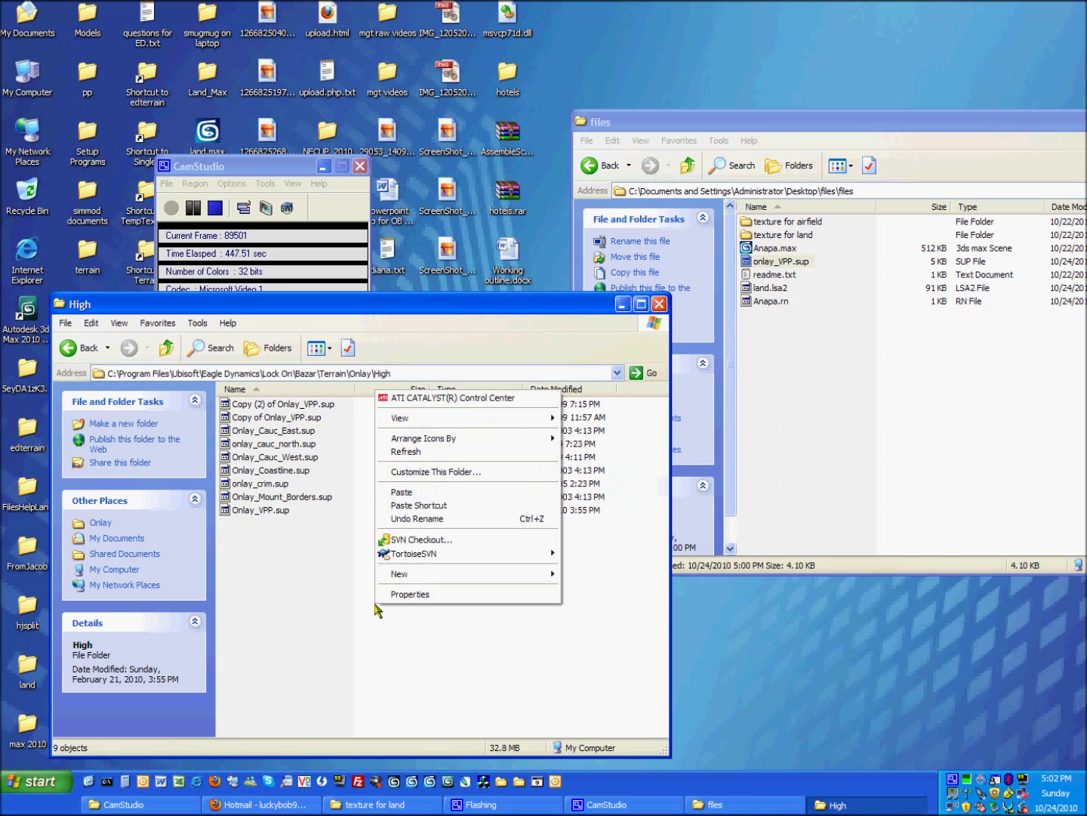
click(532, 493)
click(594, 466)
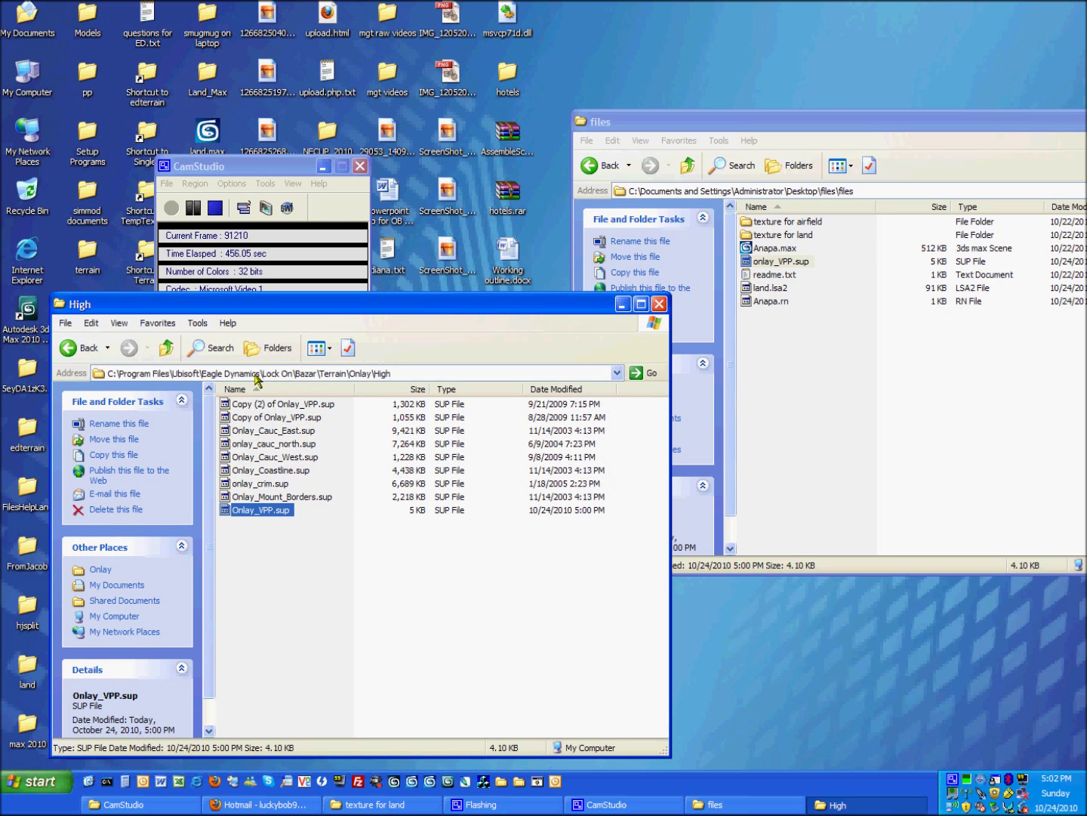
- Go up from Onlay\High four levels to the Lock On install folder
click(164, 349)
click(164, 349)
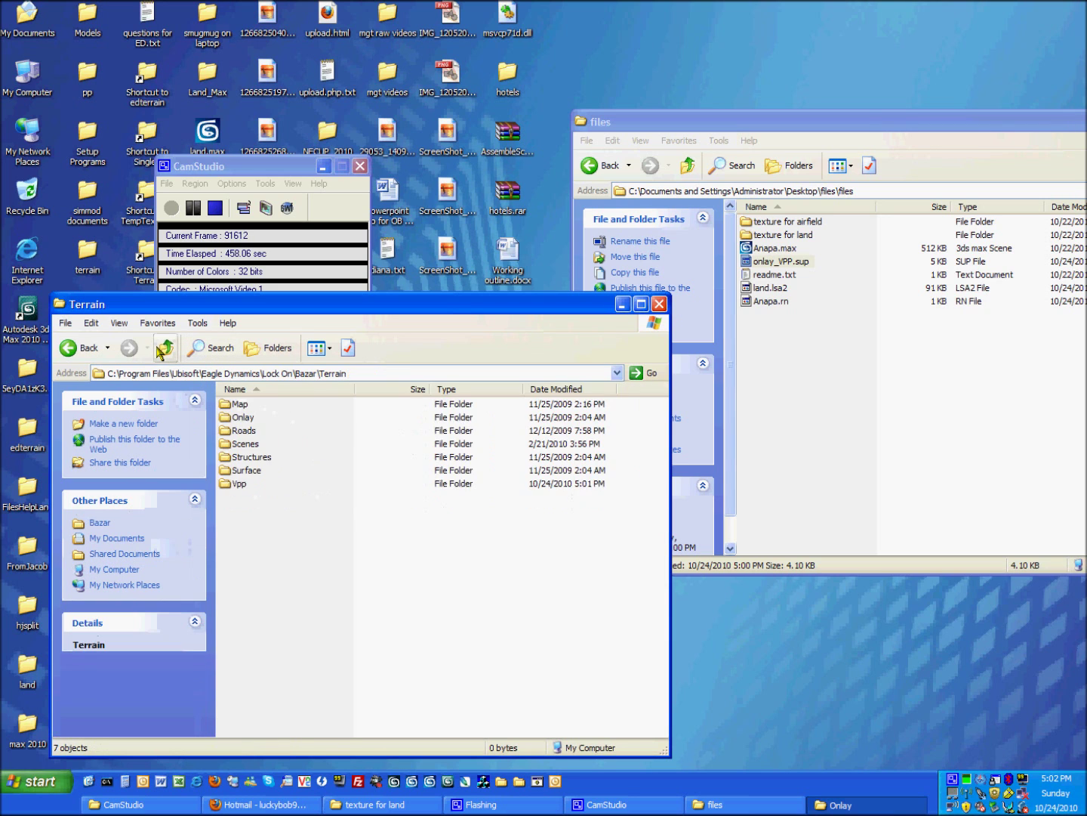
click(162, 350)
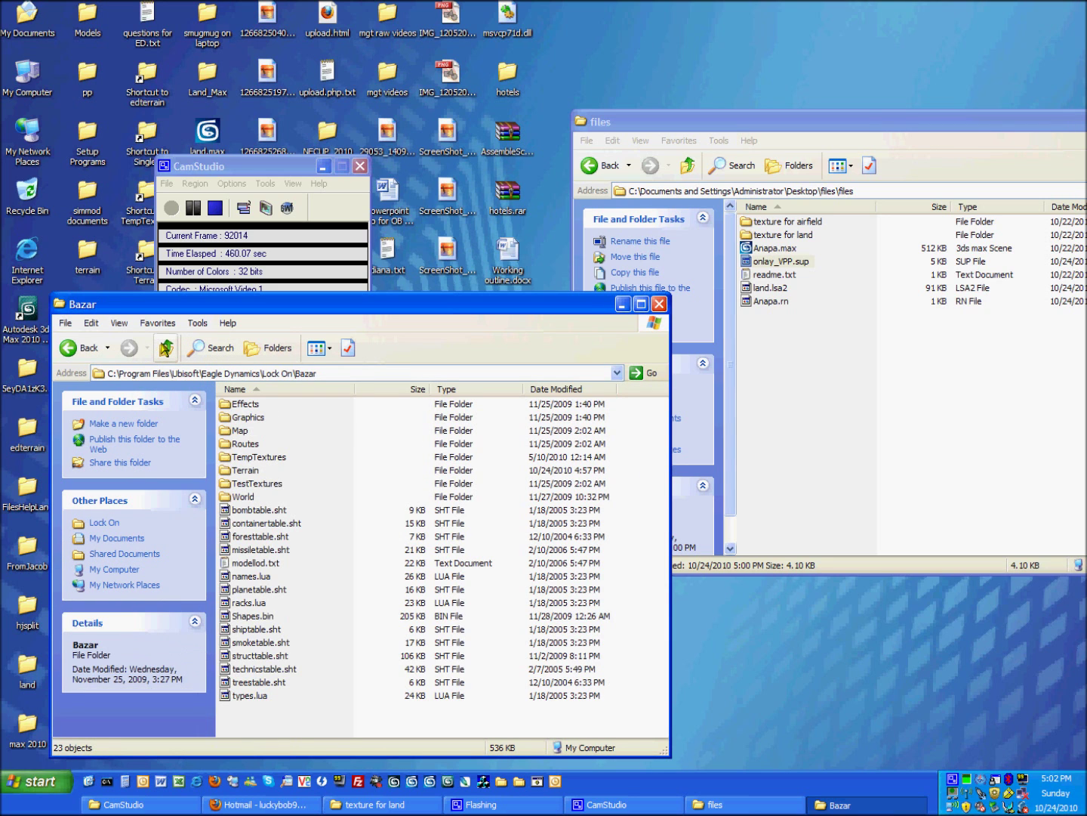
click(165, 349)
scroll(279, 499, down, 10)
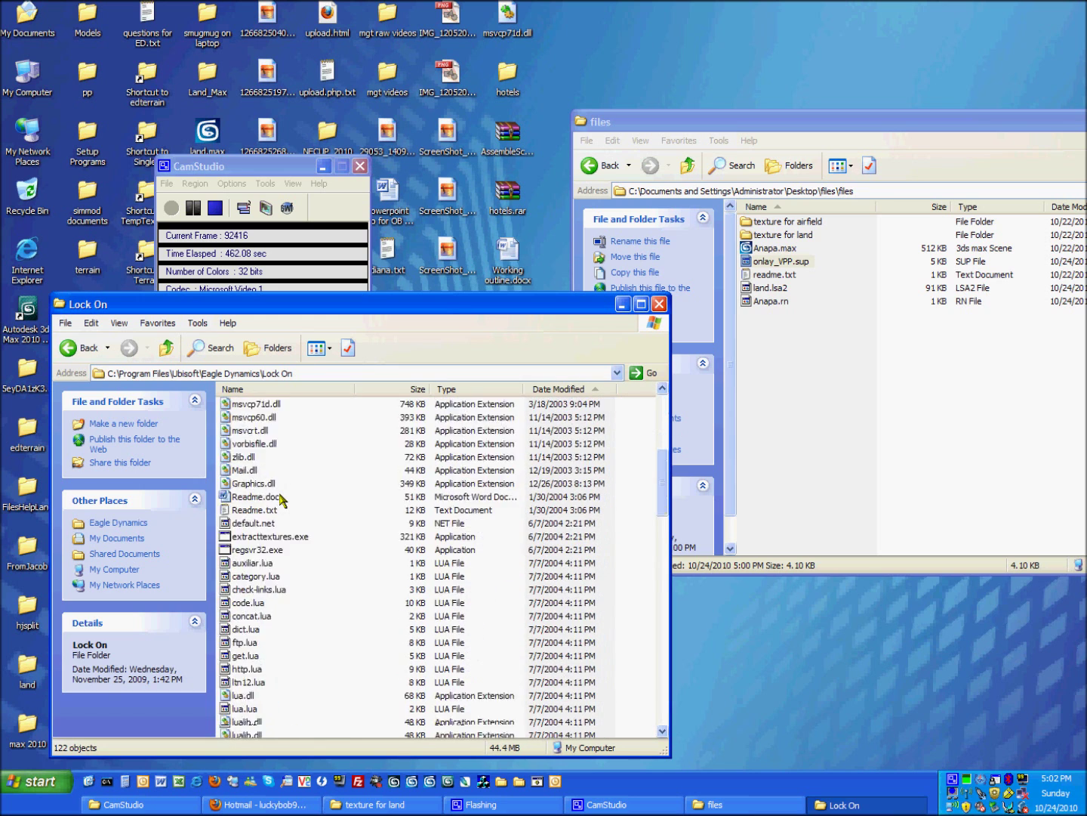
scroll(254, 619, down, 10)
- Open AssembleScenes.cfg for editing in Notepad
click(260, 672)
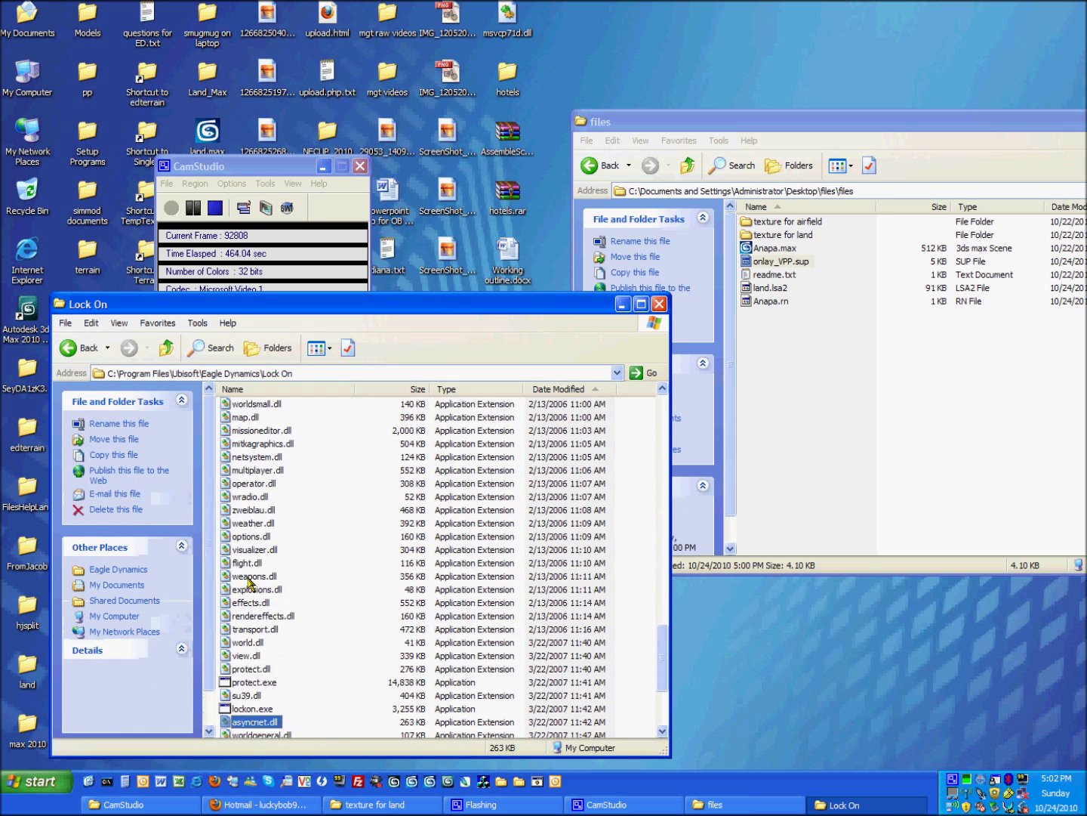
scroll(260, 665, down, 2)
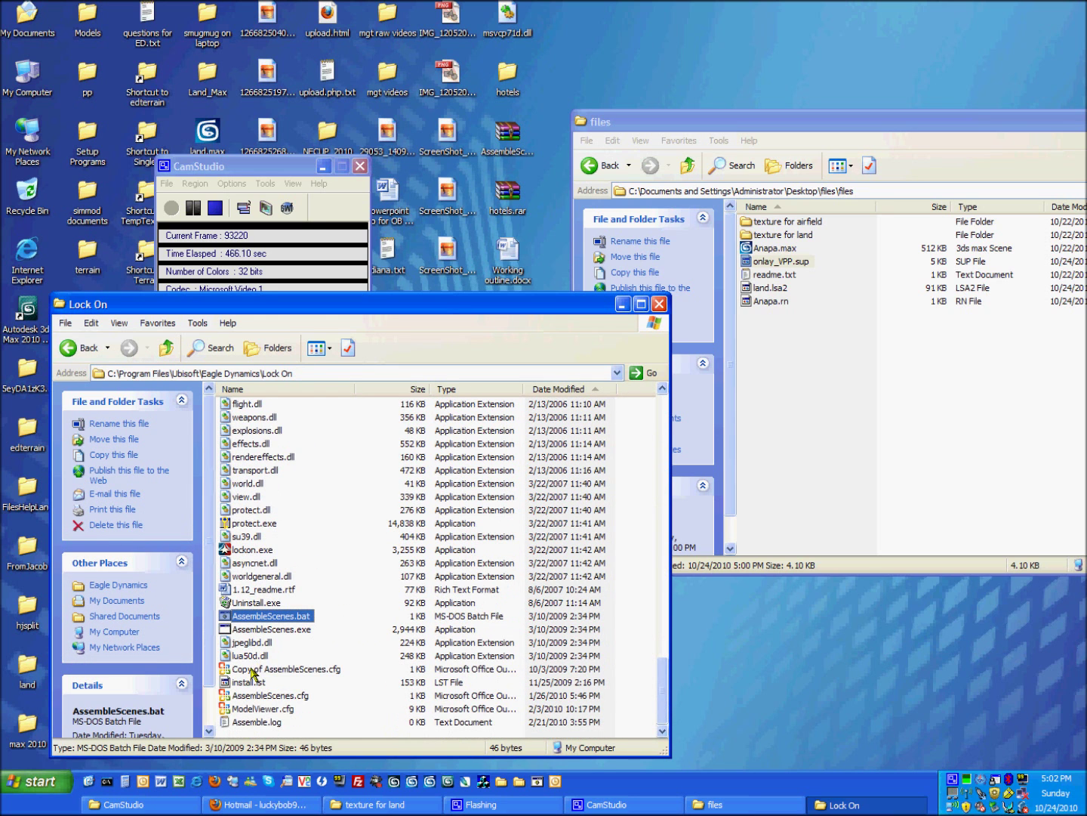
right_click(253, 671)
click(336, 697)
click(295, 696)
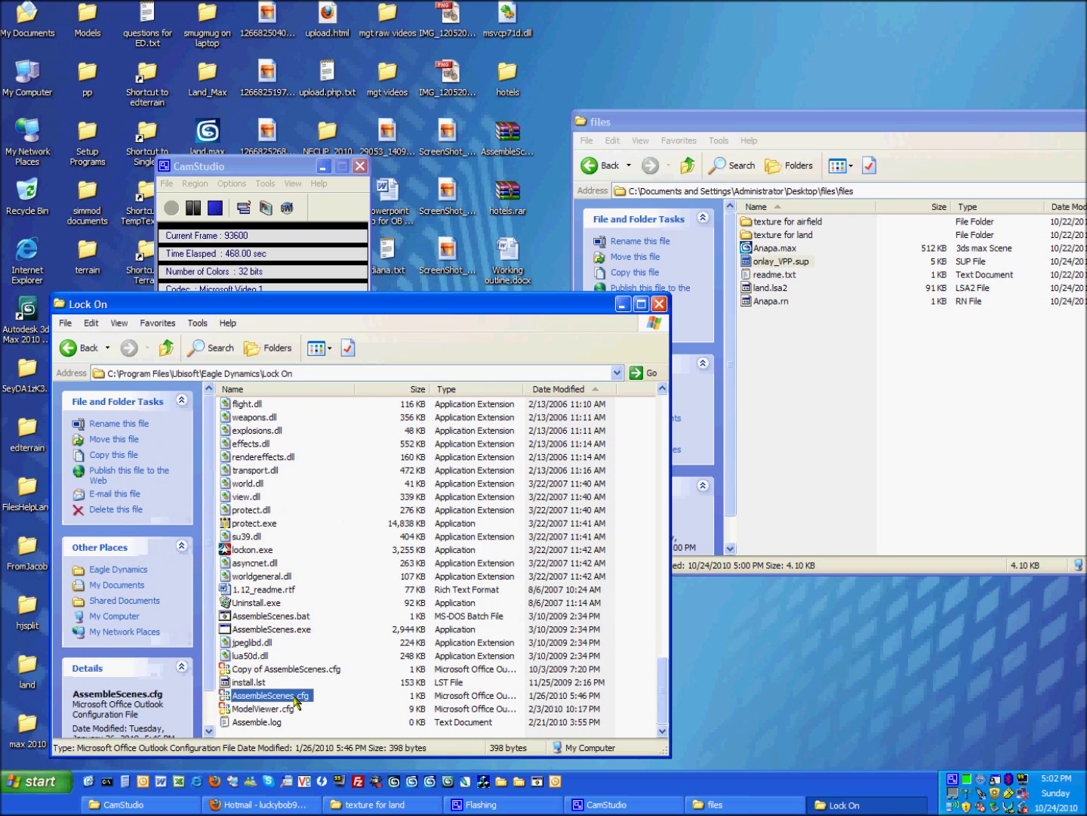
right_click(296, 697)
click(412, 444)
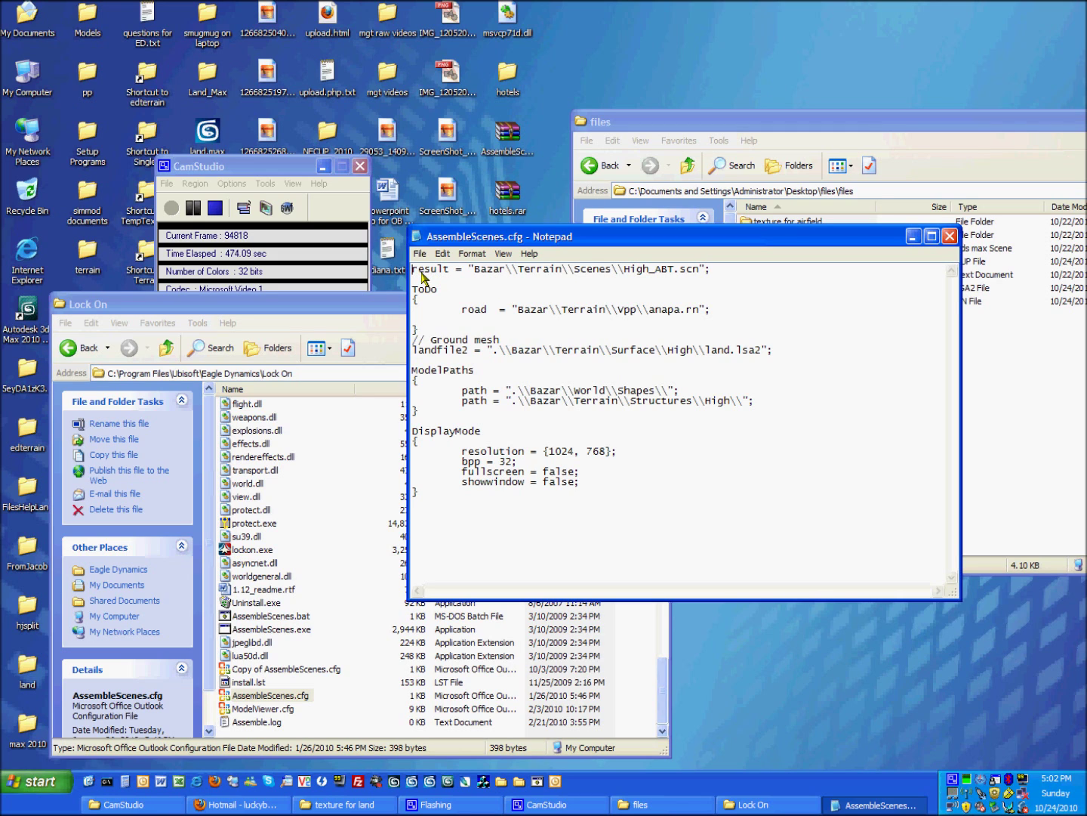
- Review the High_ABT.scn result line and the anapa.rn road line in AssembleScenes.cfg
drag(412, 272, 755, 249)
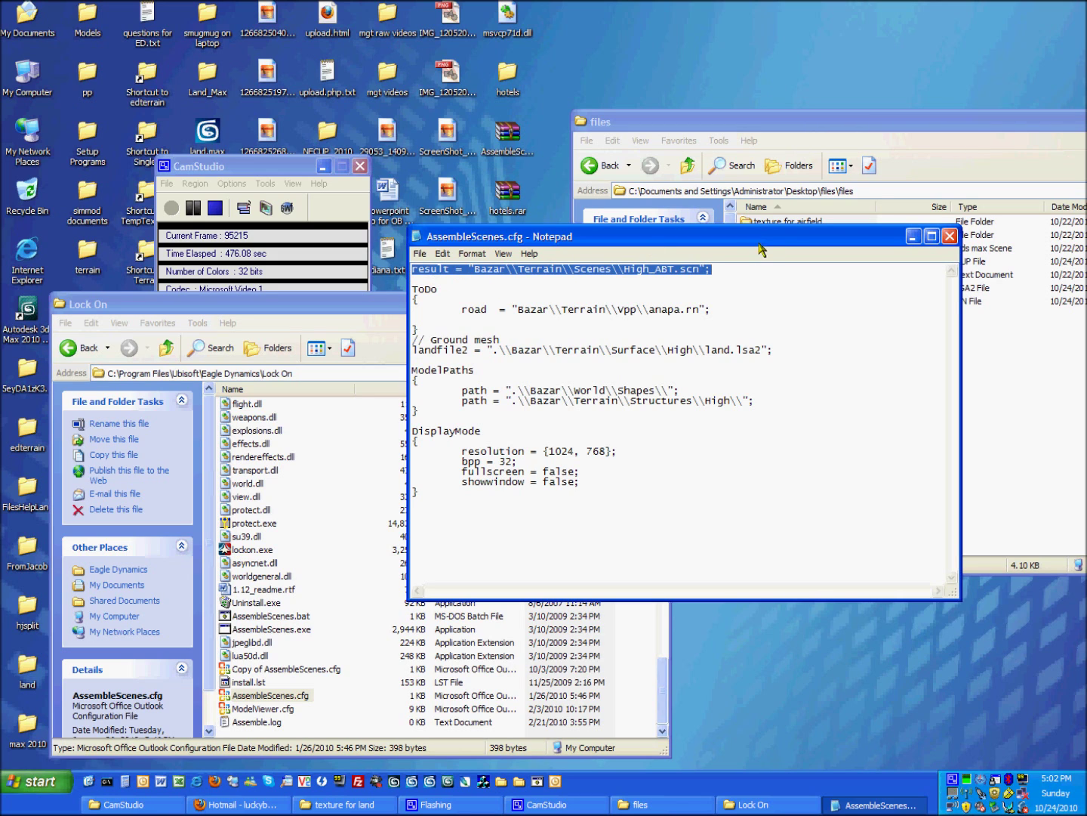
click(656, 297)
drag(447, 310, 423, 321)
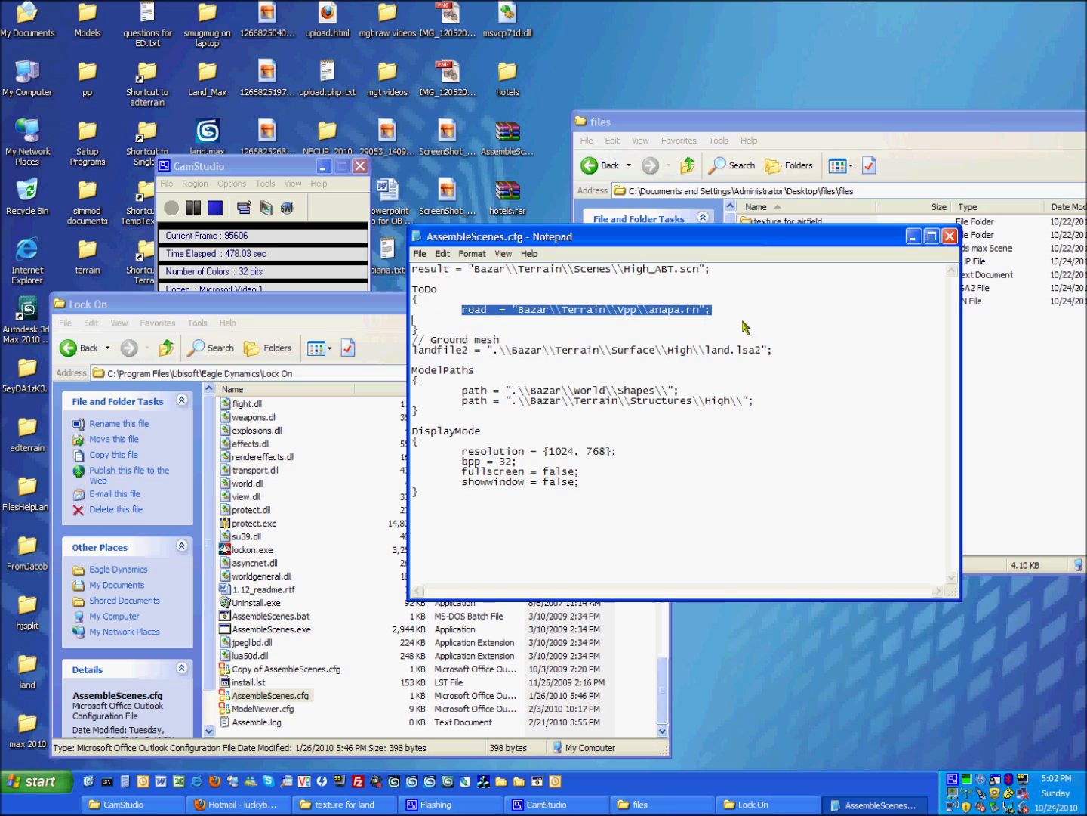
click(725, 314)
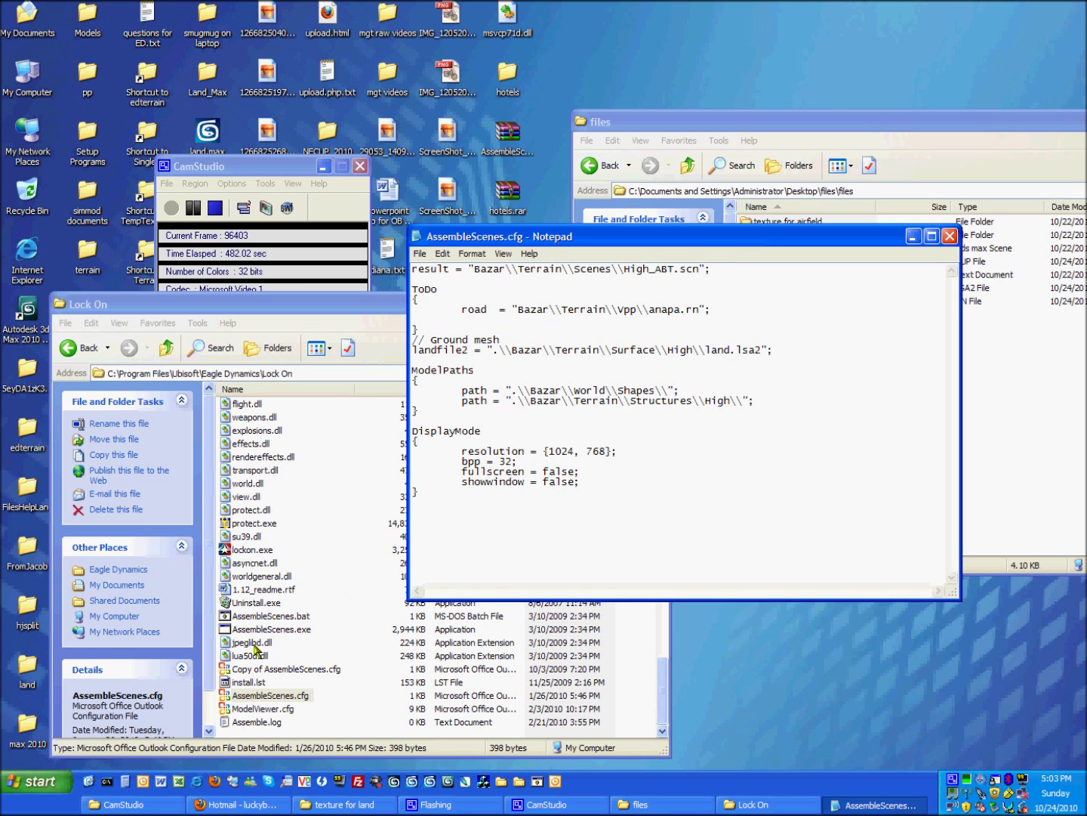
- Open Copy of AssembleScenes.cfg, check its ABT_High.sc scene line, then close it
right_click(262, 672)
click(446, 418)
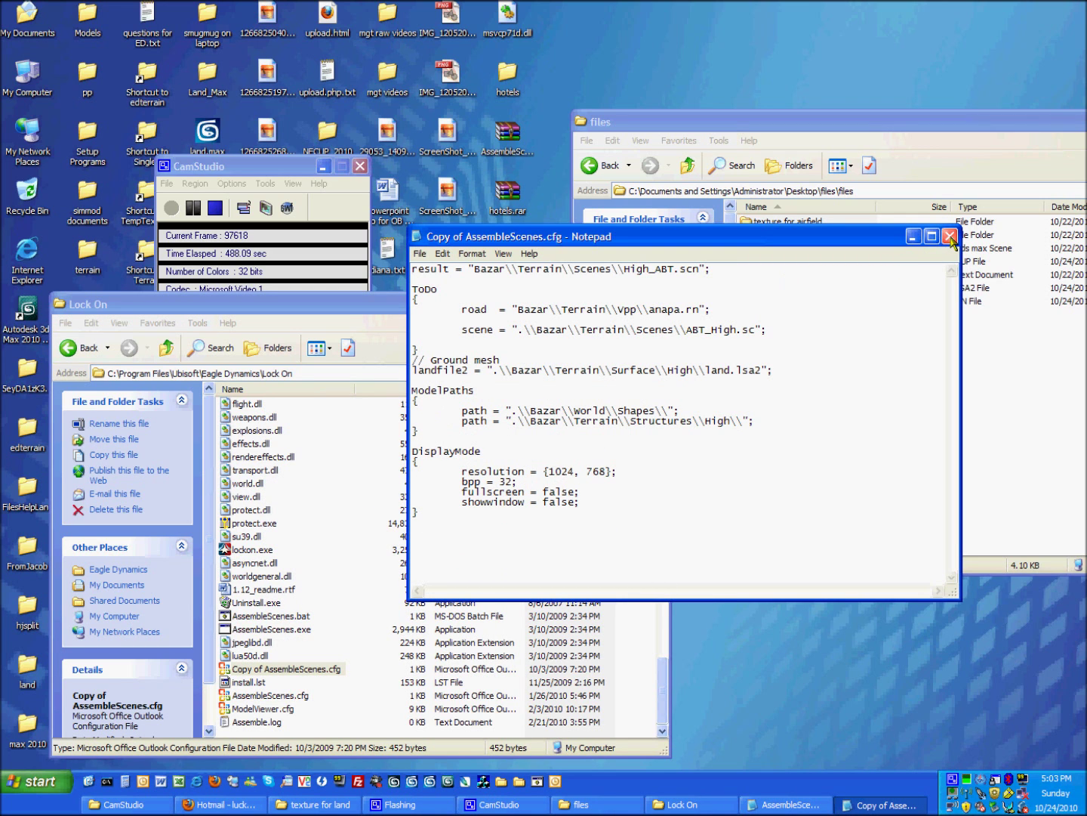
drag(768, 330, 401, 333)
click(813, 337)
click(950, 235)
click(713, 232)
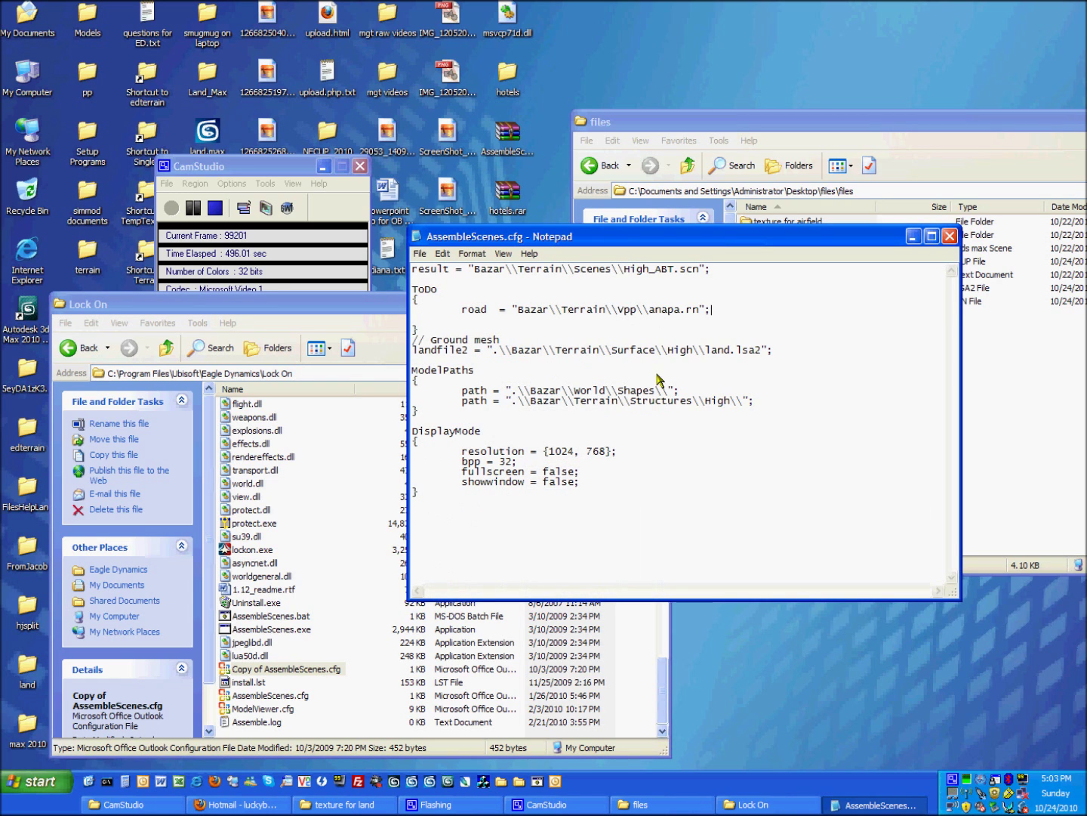
- Close AssembleScenes.cfg, run AssembleScenes.bat to build High_ABT.scn, and close the console after Ok!
click(950, 236)
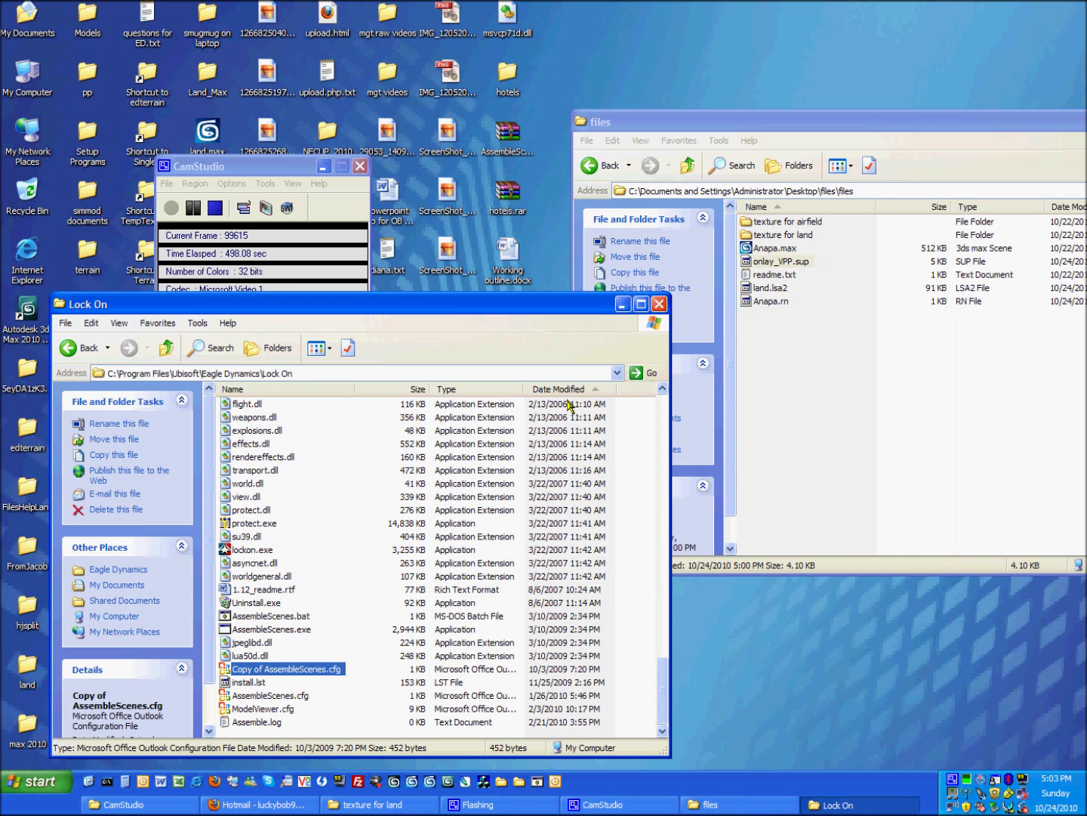
click(264, 656)
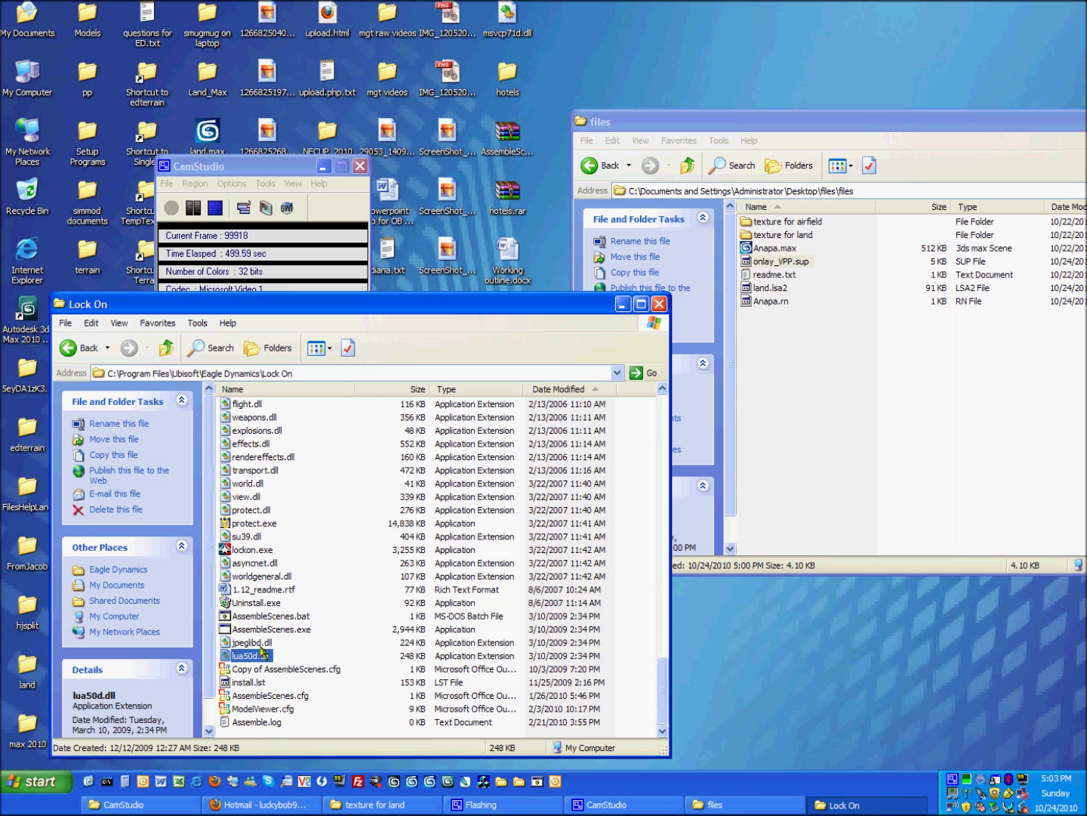
double_click(258, 617)
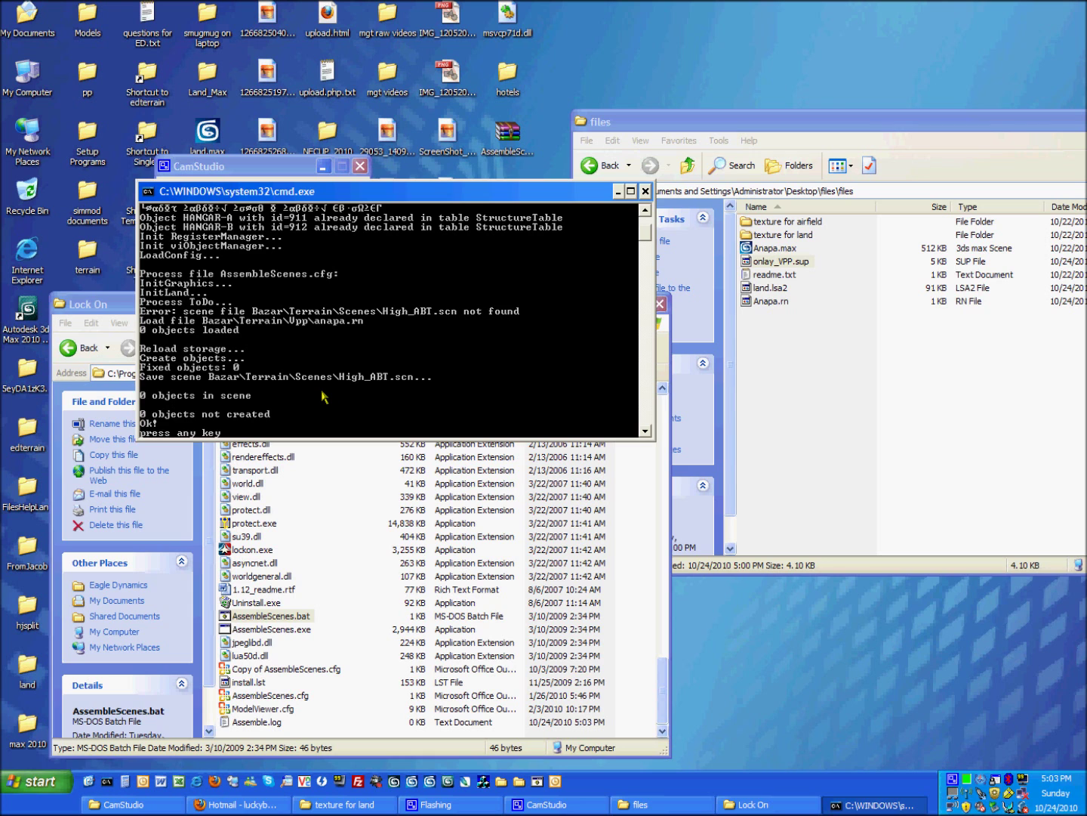
key(Return)
click(302, 540)
- Open Bazar\Terrain\Scenes and delete the old High.scn
scroll(302, 540, up, 5)
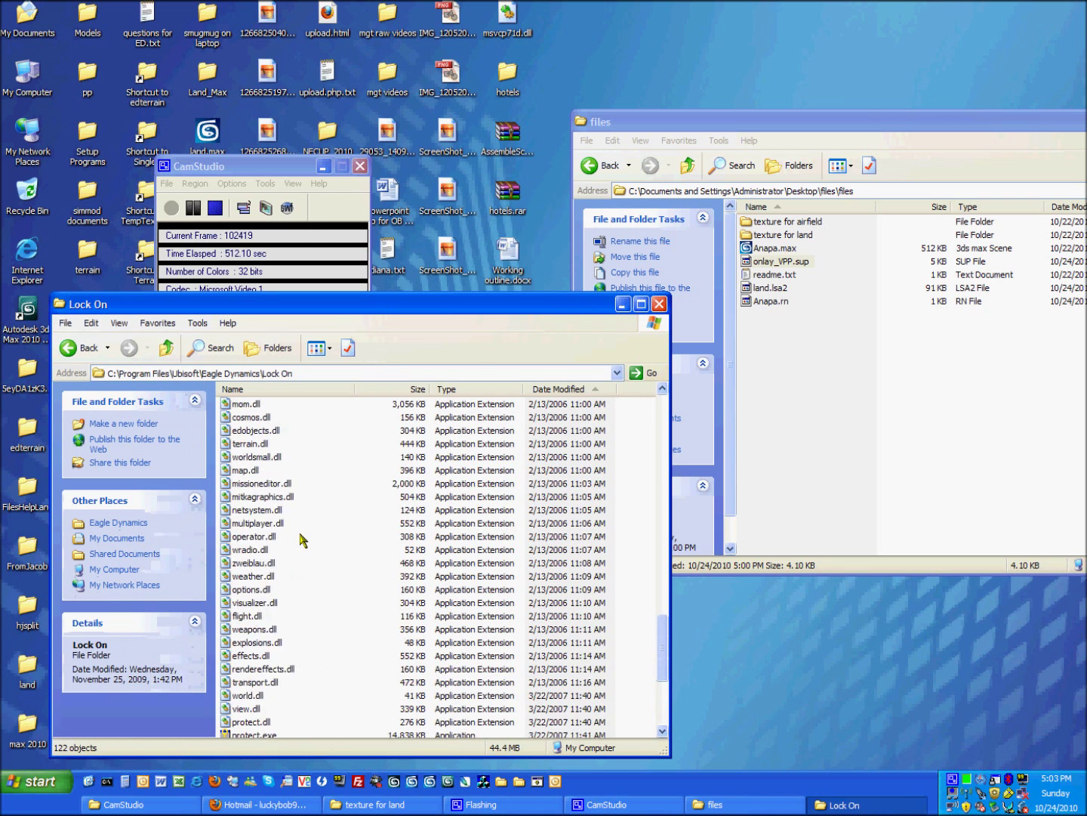
scroll(302, 540, up, 10)
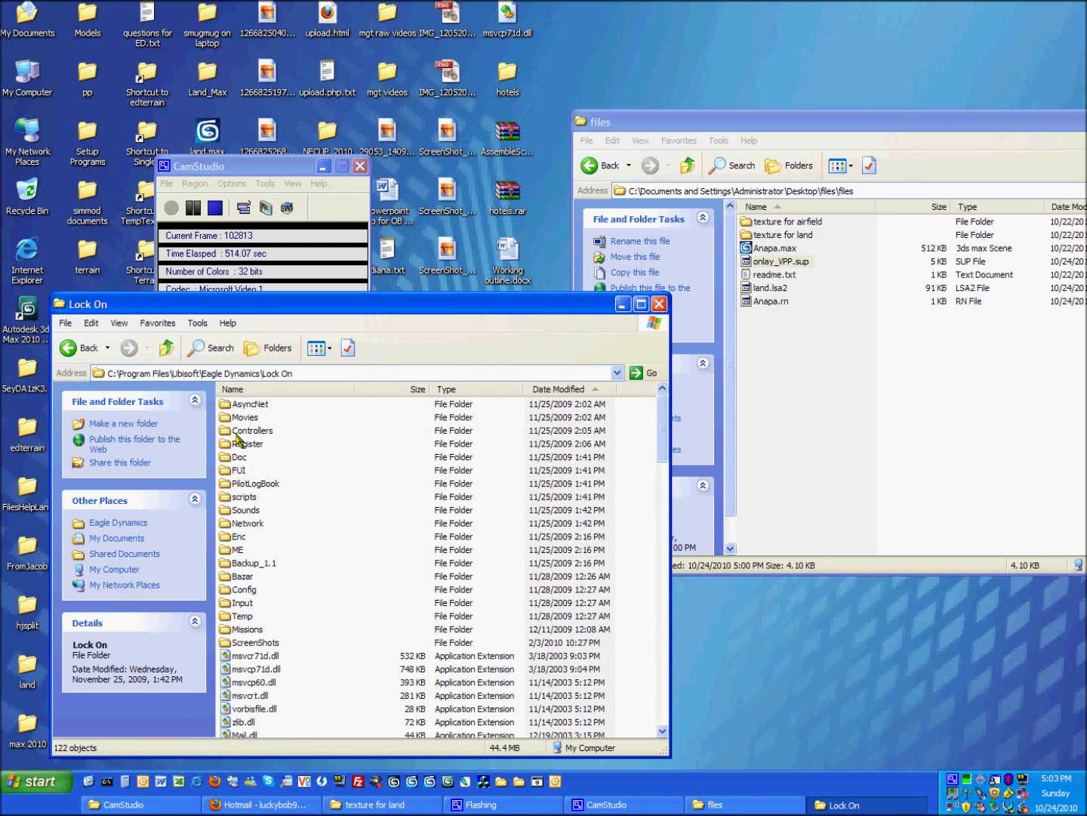
double_click(59, 304)
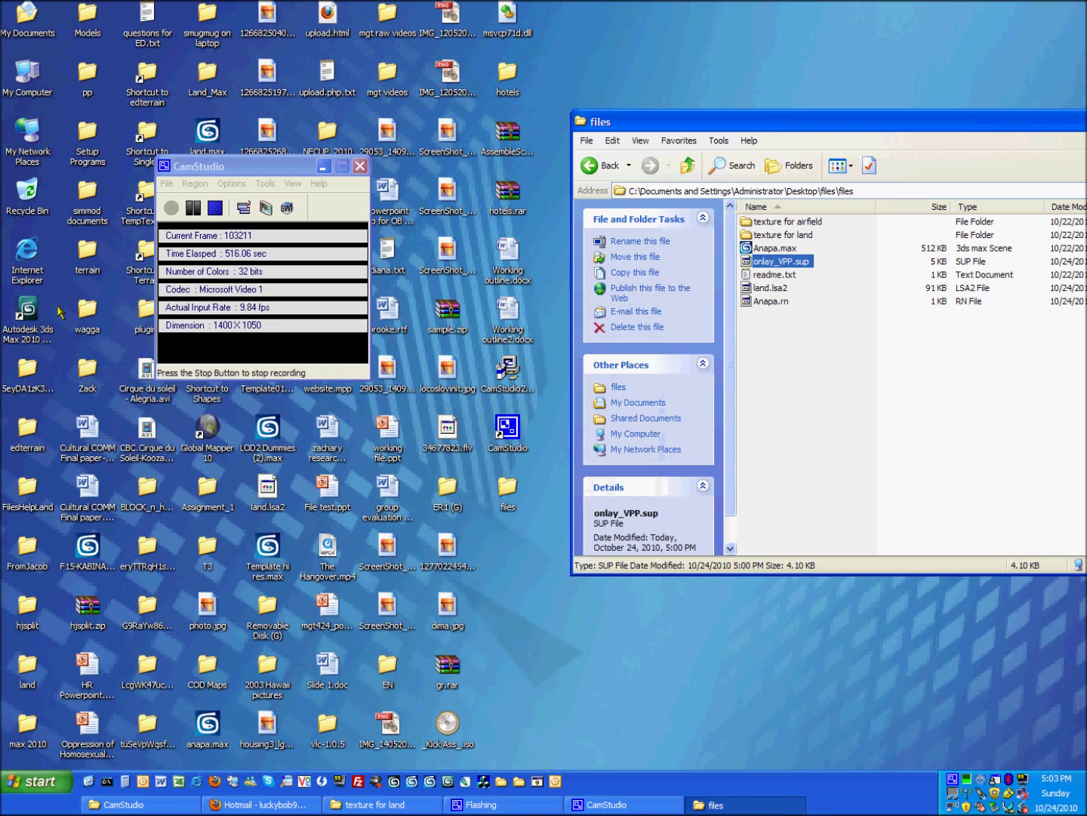
double_click(147, 250)
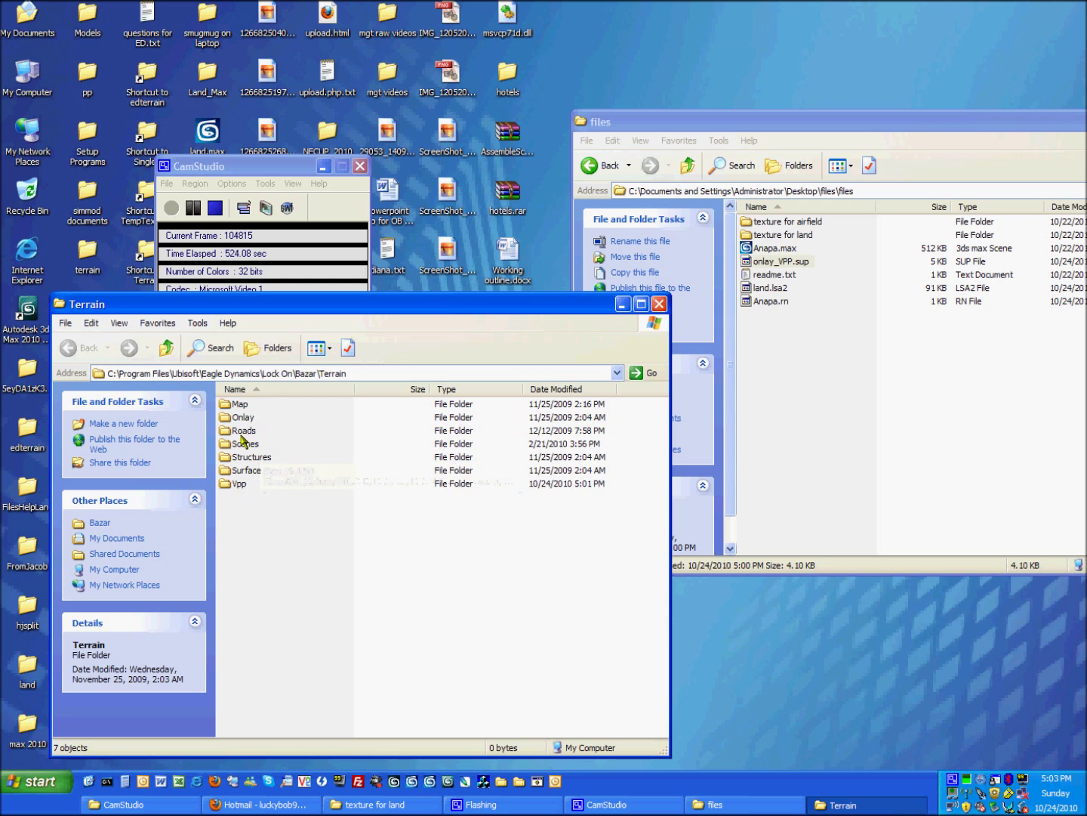
double_click(241, 444)
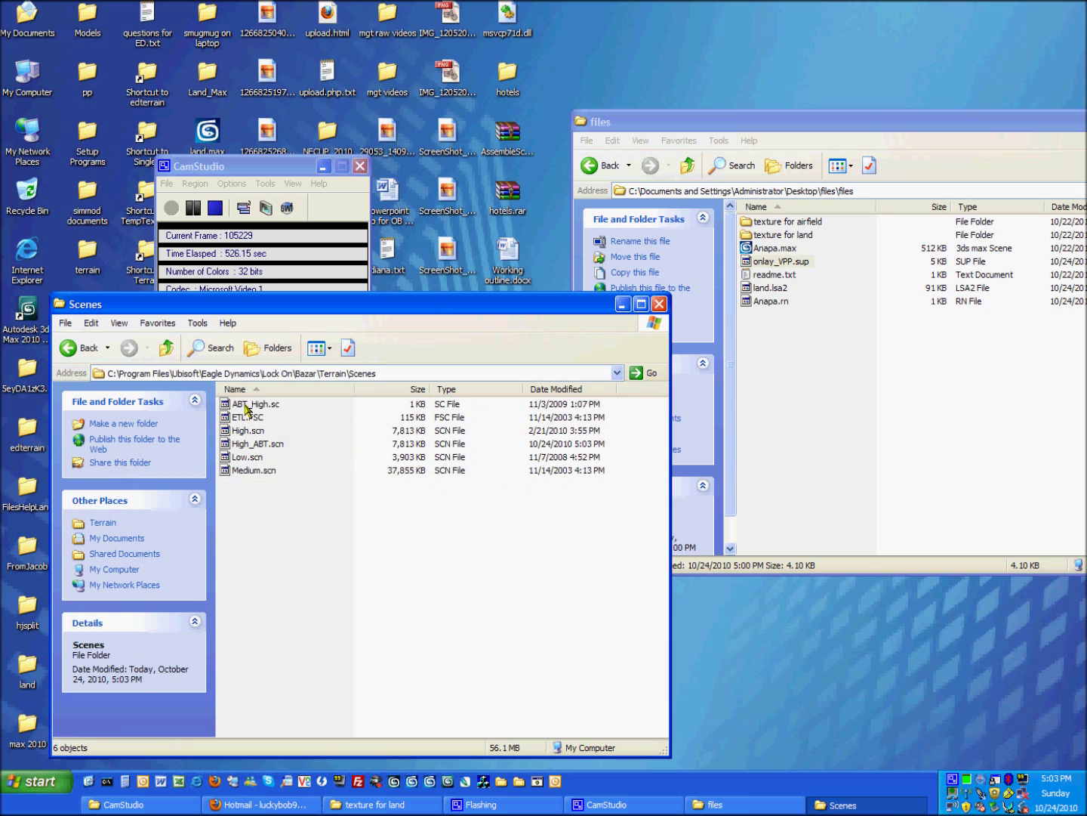
click(254, 444)
click(255, 431)
key(Delete)
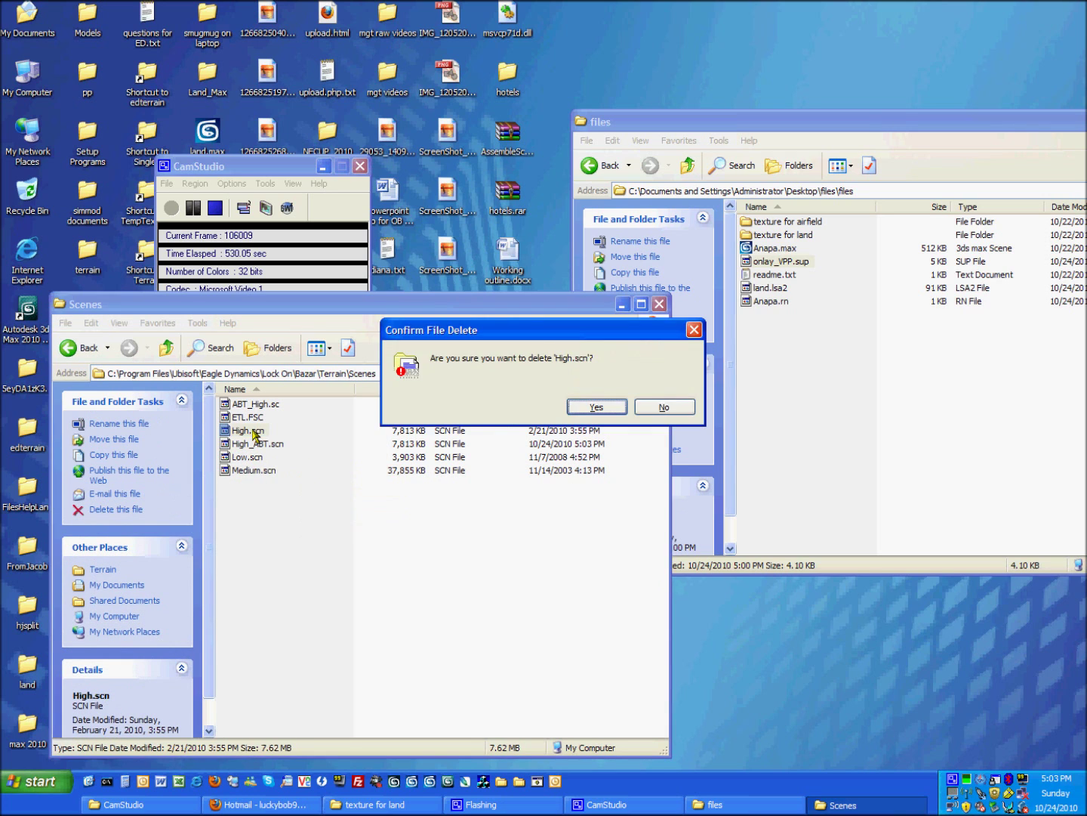
key(Return)
- Rename High_ABT.scn to High.scn and close the Scenes window
click(261, 436)
click(261, 436)
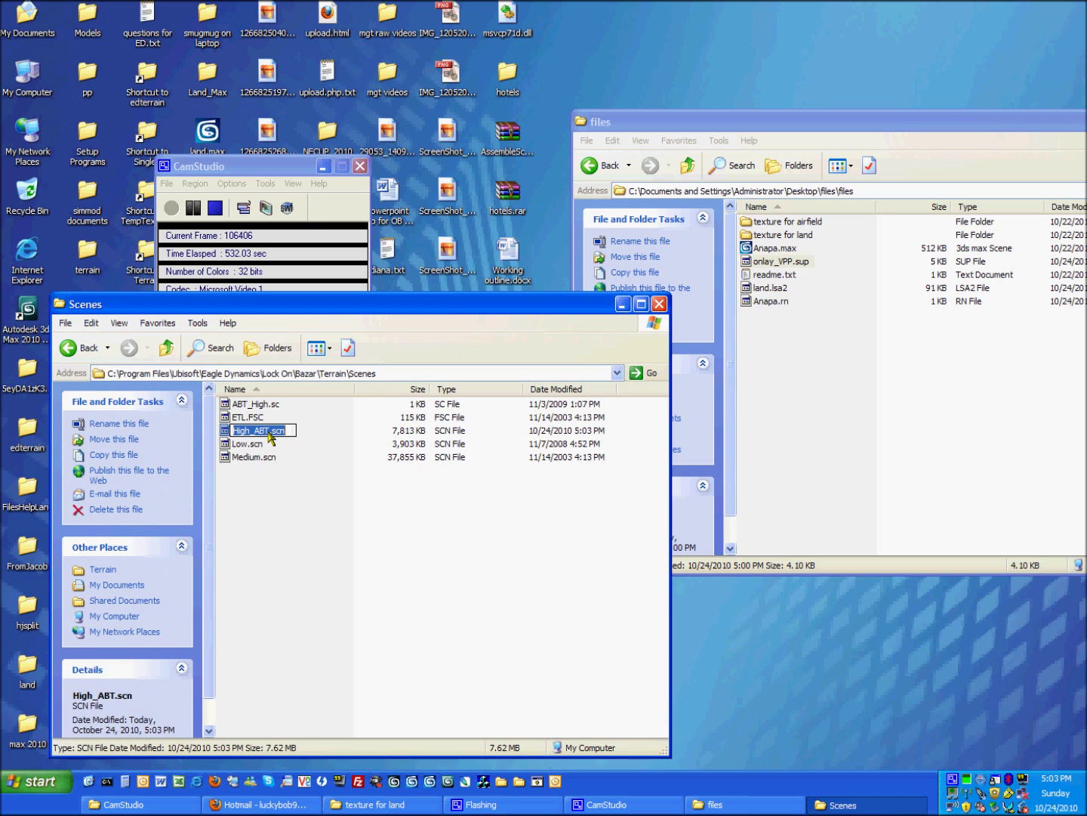
click(265, 431)
key(BackSpace)
key(BackSpace)
key(BackSpace)
key(BackSpace)
key(Return)
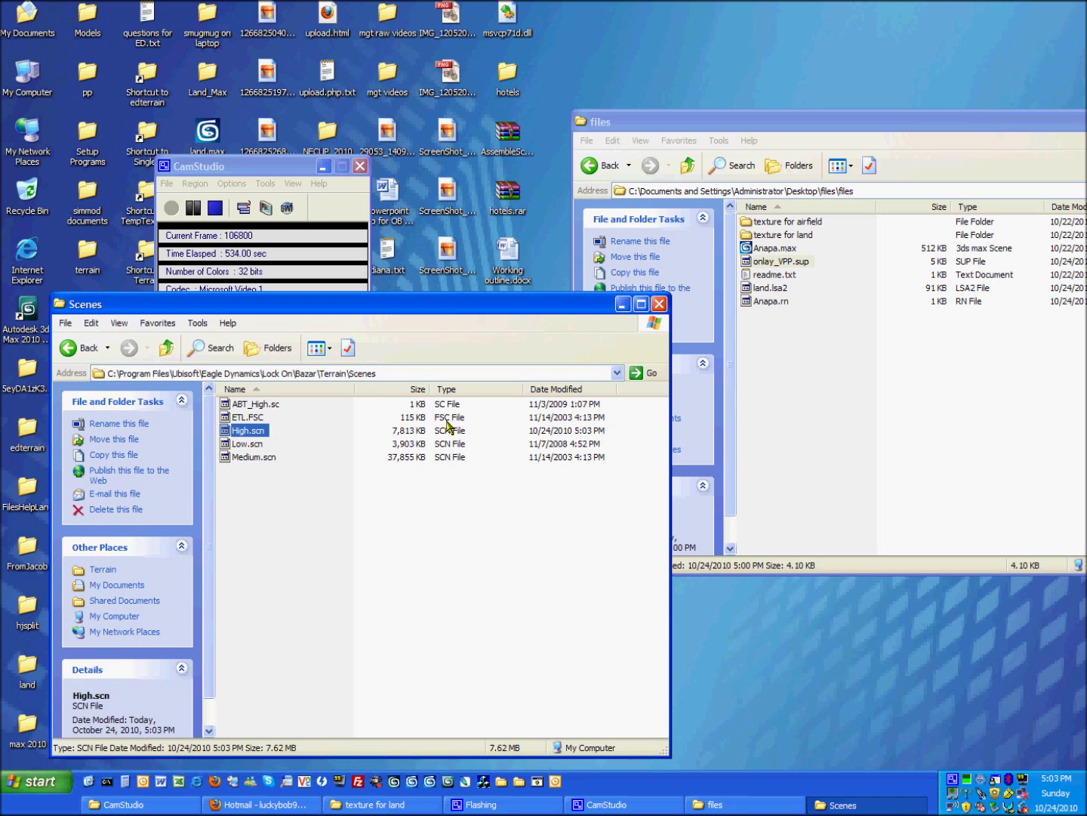
click(390, 518)
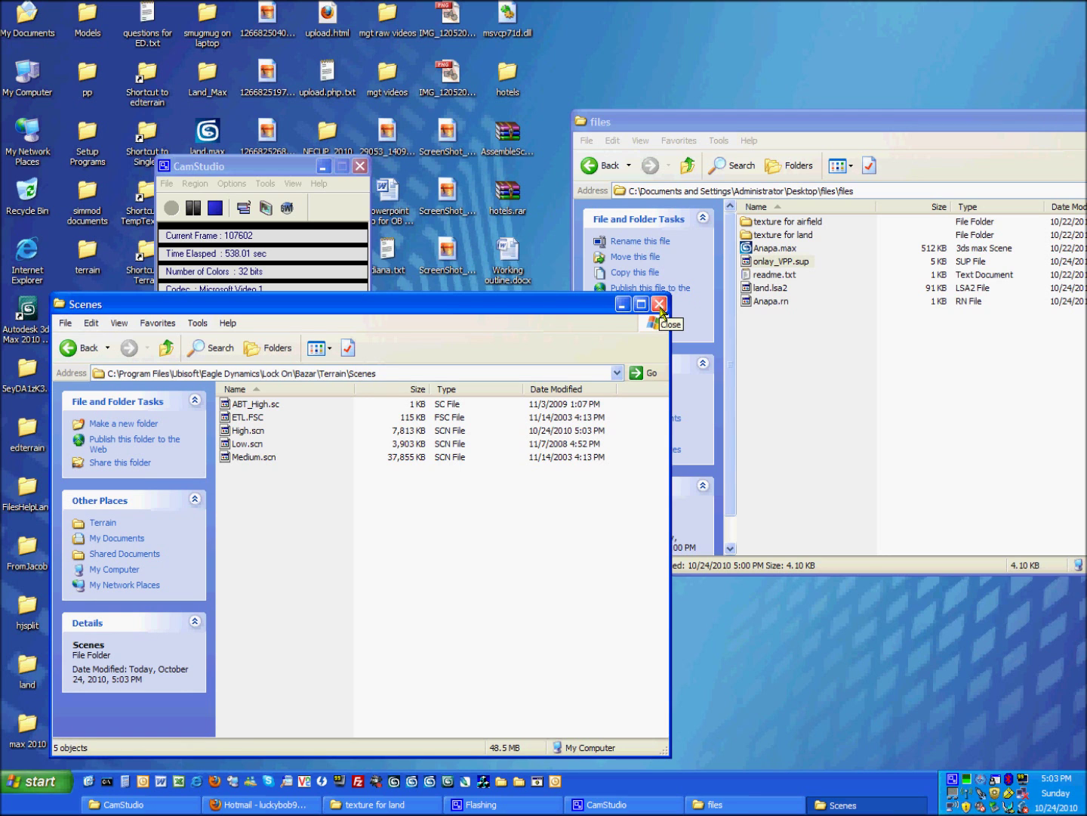
click(660, 304)
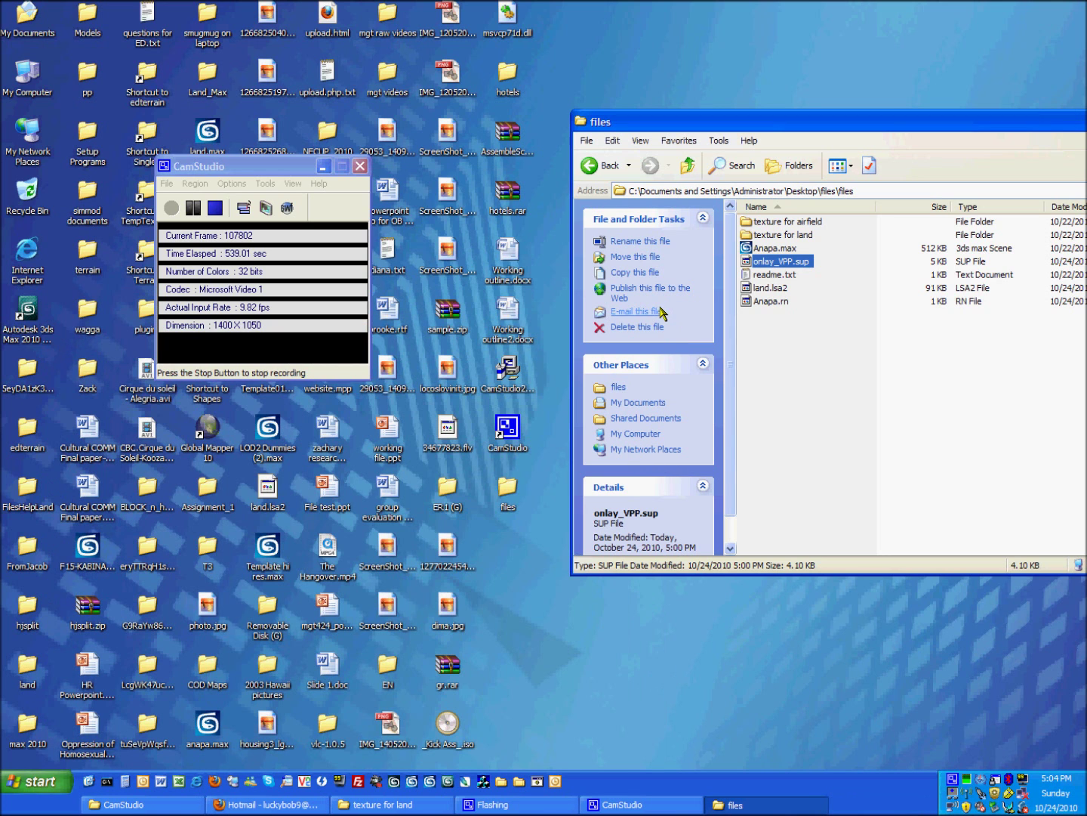
click(17, 771)
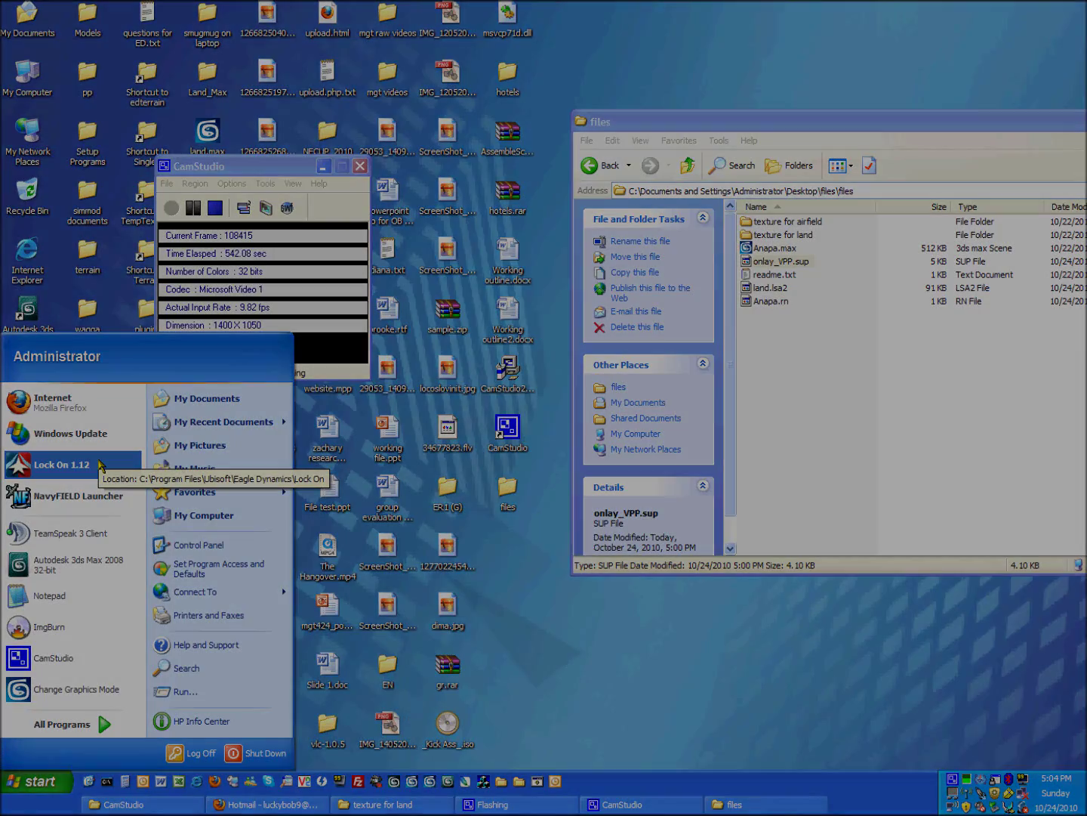